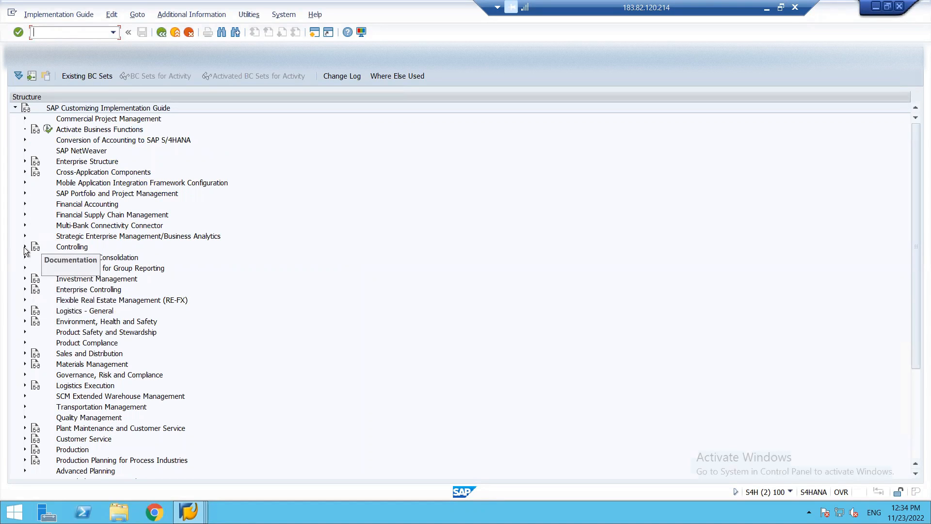
Step: Open the Define Order Types activity under Controlling, Internal Orders, Order Master Data in the implementation guide
click(25, 246)
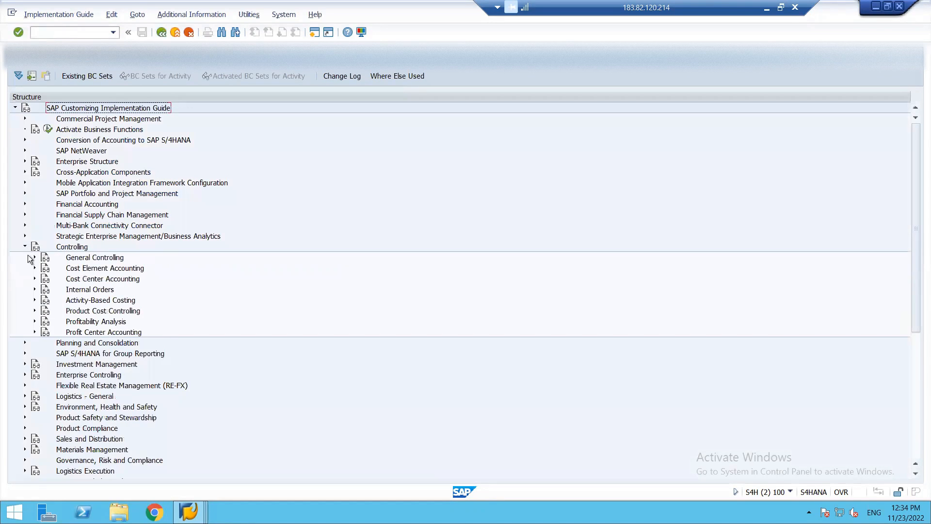
click(35, 289)
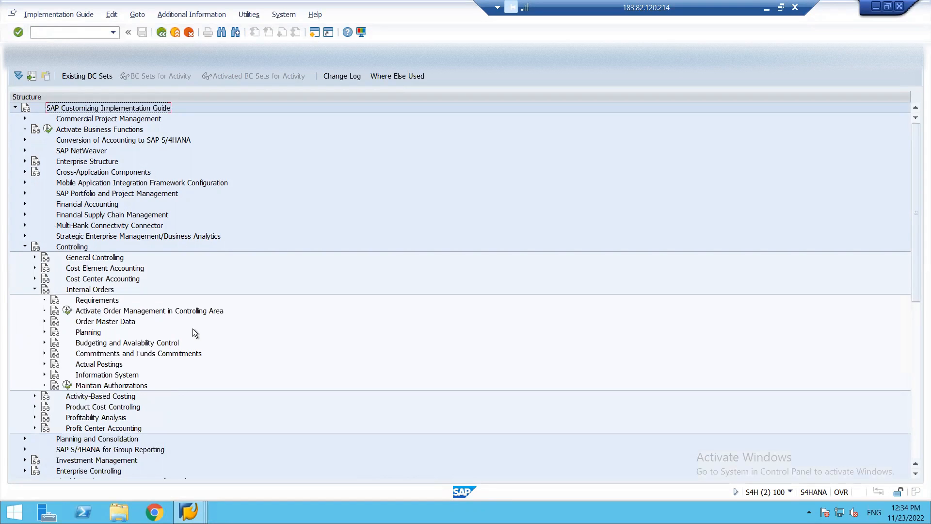
click(45, 322)
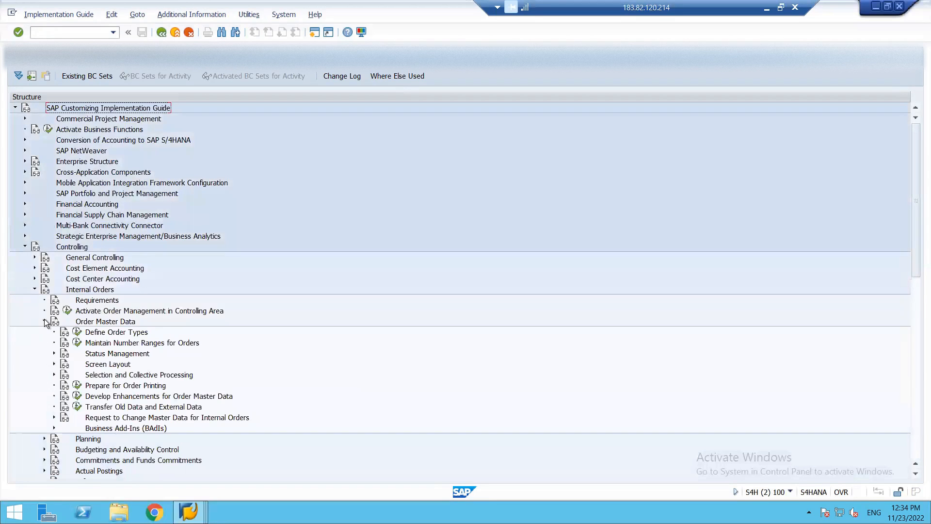
click(76, 332)
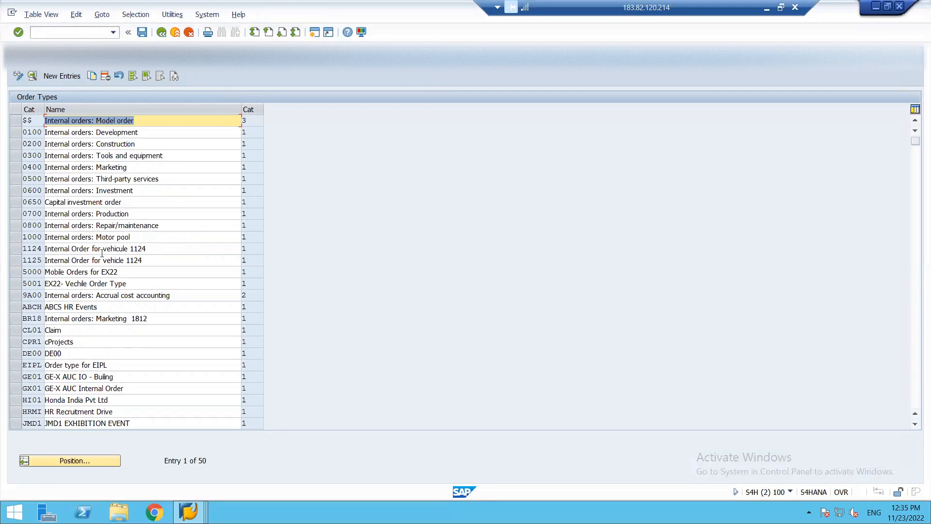
Step: Position the order types list at 1812 and open the details of order type BR18, Internal orders: Marketing 1812
click(56, 461)
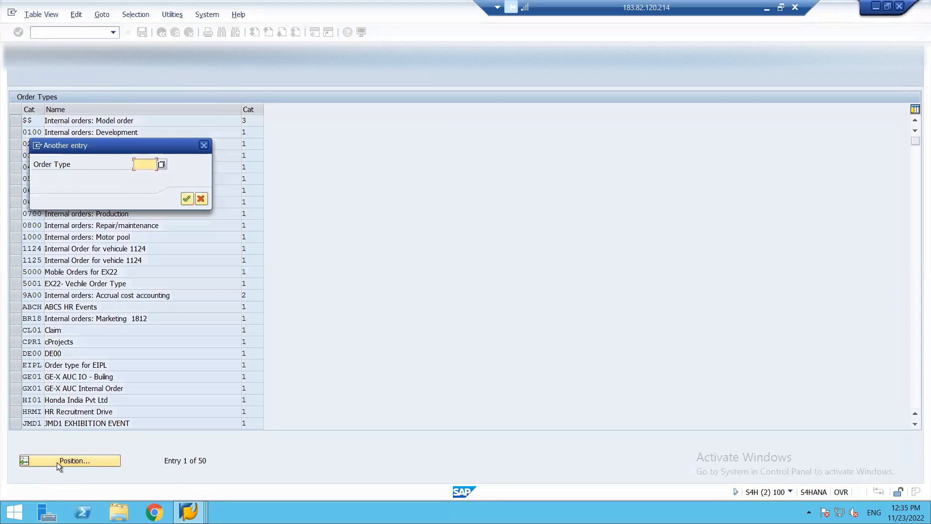
text(1812)
key(Return)
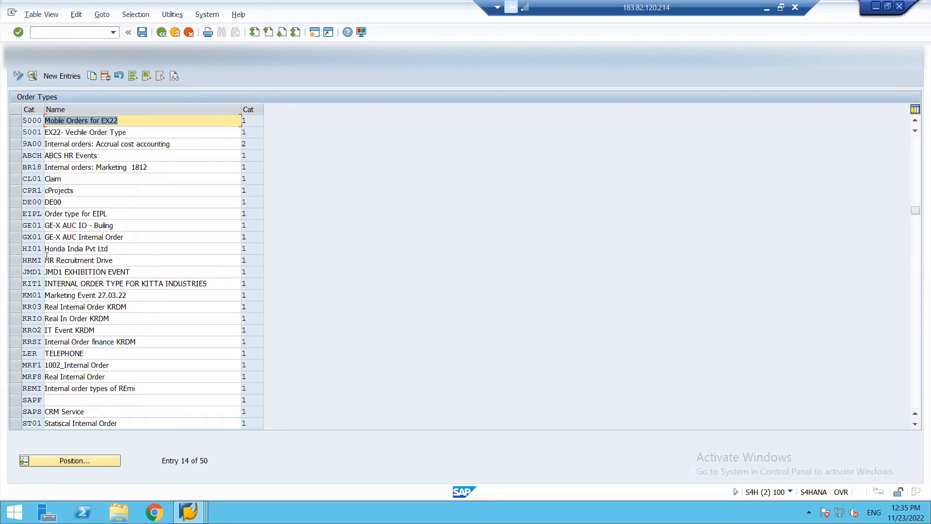
click(15, 171)
double_click(126, 167)
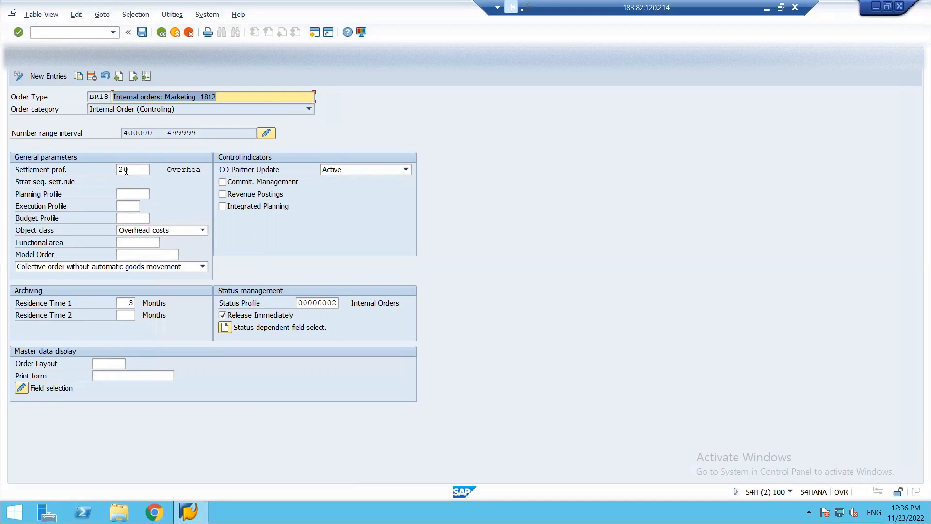
Step: Review the possible settlement profiles for order type BR18, and close the list without choosing another one
click(145, 170)
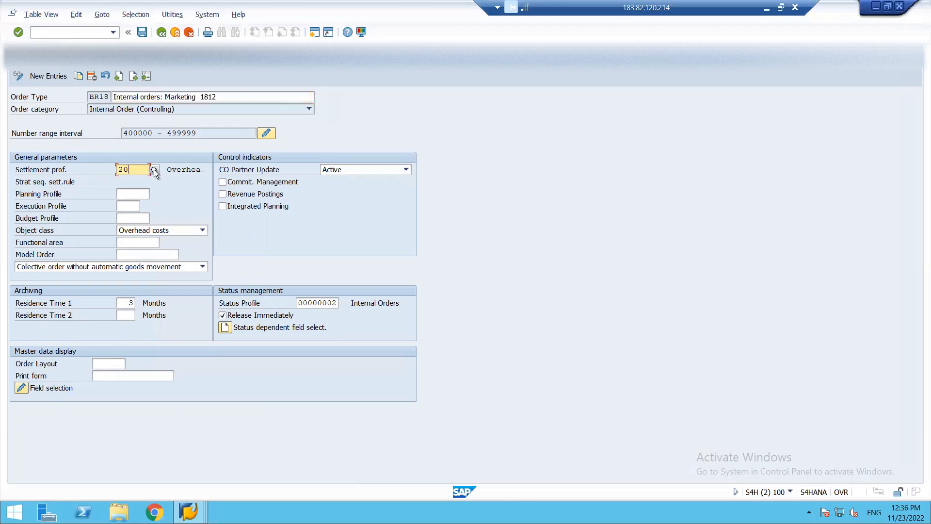
click(155, 171)
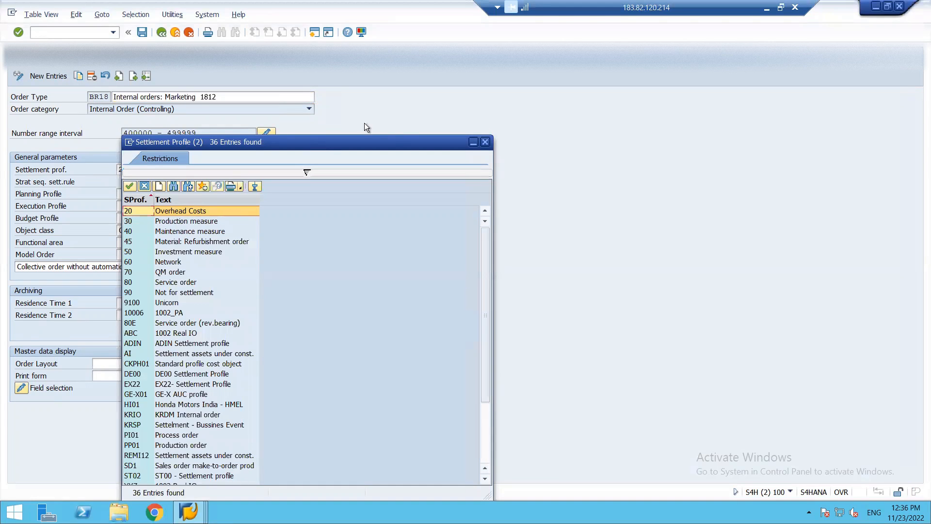
click(487, 142)
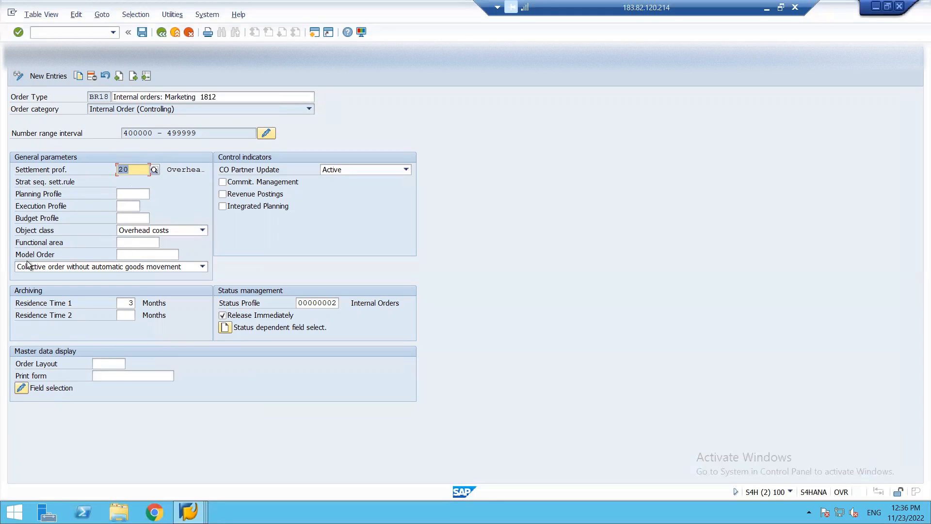
Step: Start a new session, run transaction spro and display the SAP Reference IMG
click(316, 34)
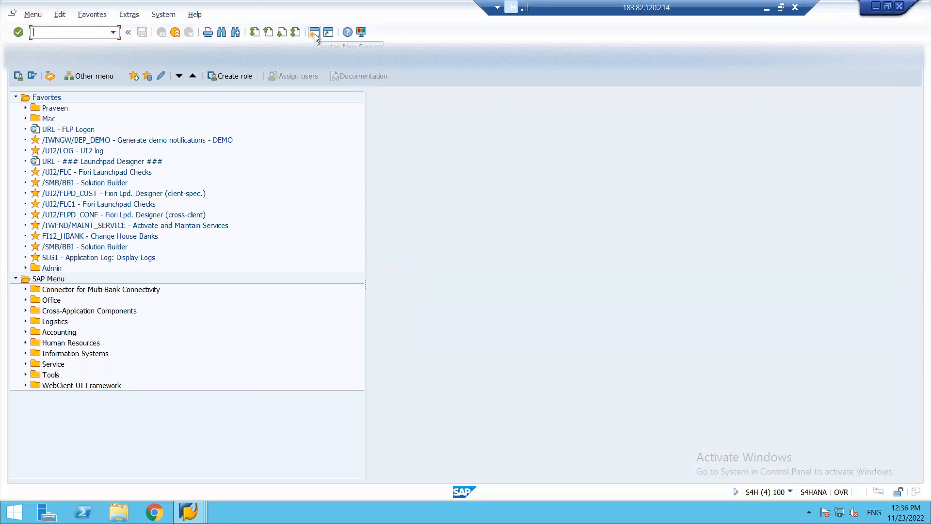
text(spro)
key(Return)
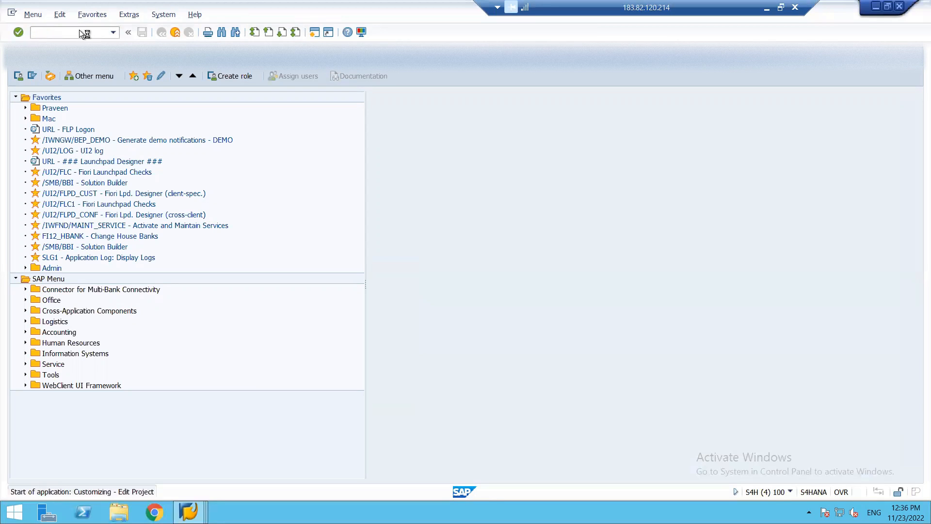
click(44, 78)
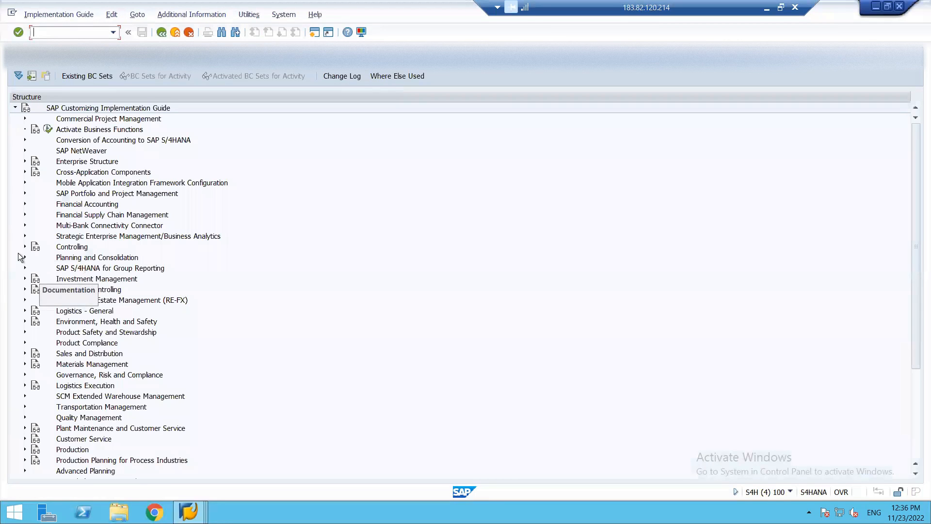
Step: Open the Maintain Settlement Profiles activity under Controlling, Internal Orders, Actual Postings, Settlement
click(23, 246)
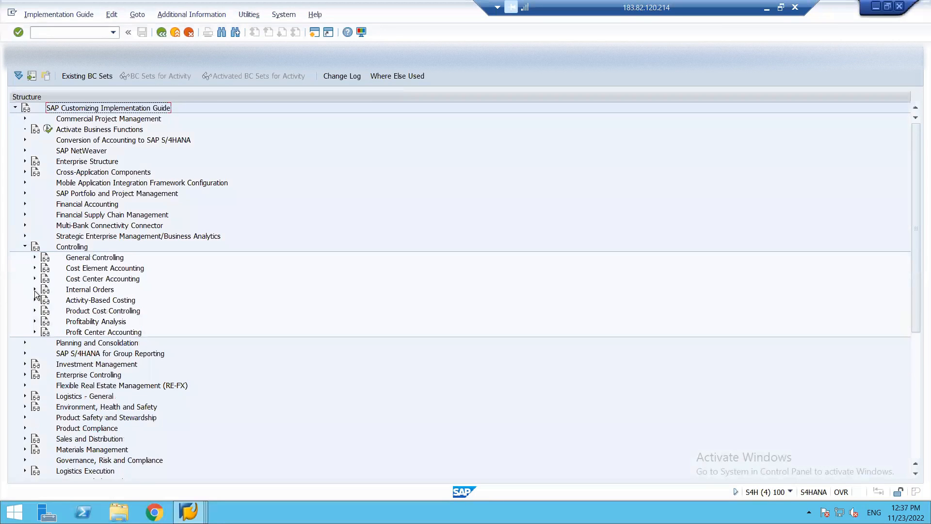
click(34, 290)
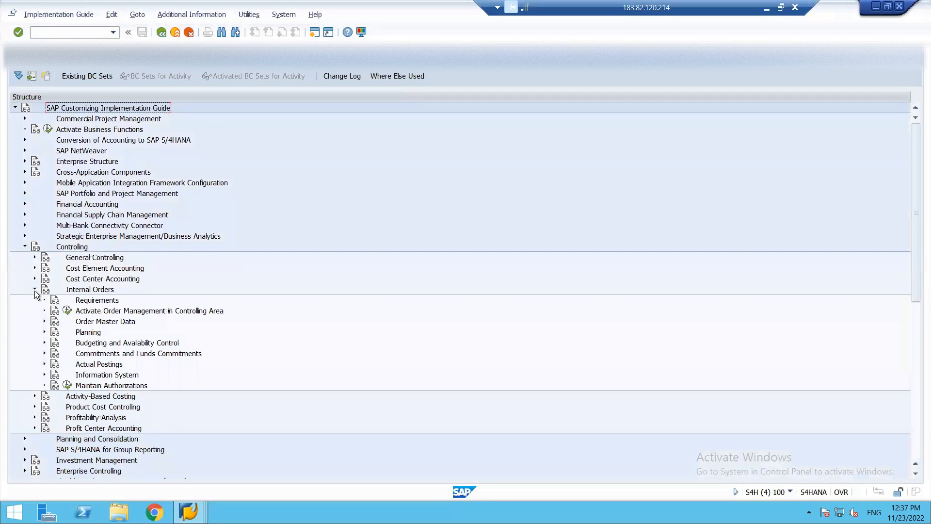
click(42, 363)
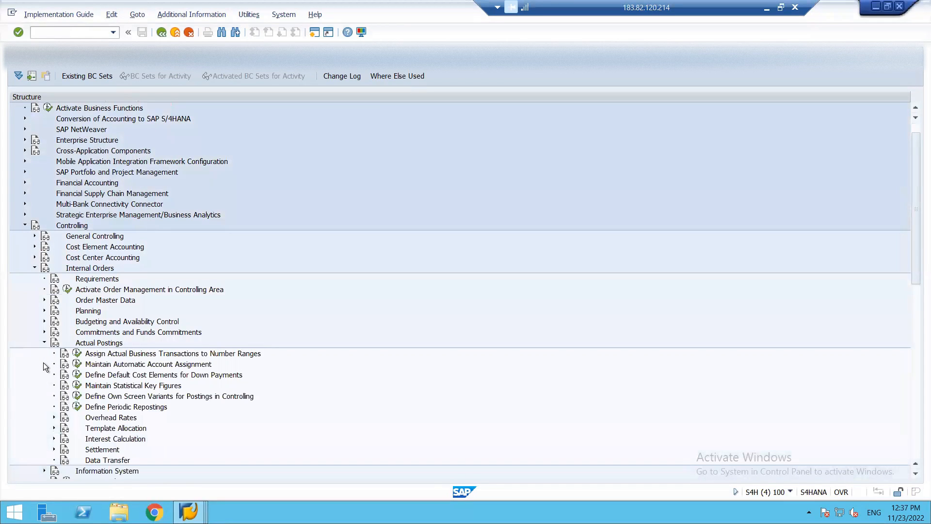
click(54, 450)
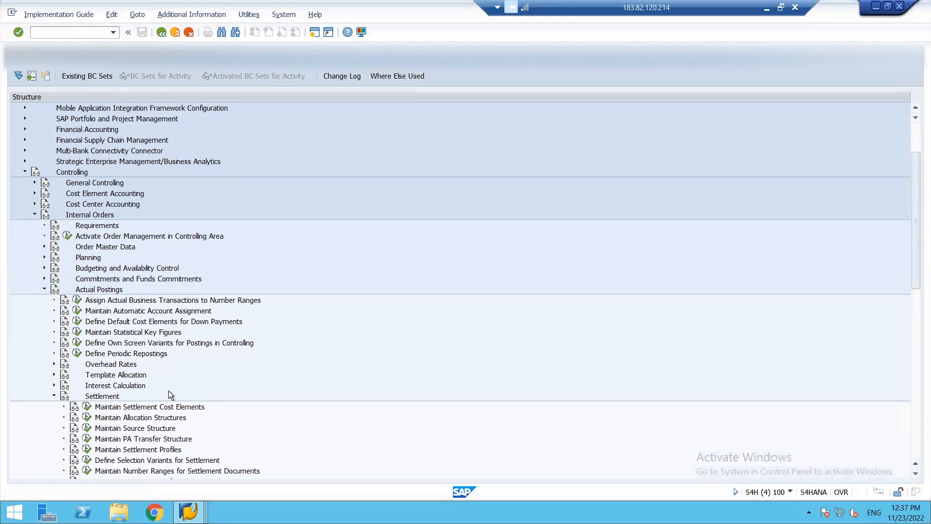
click(88, 452)
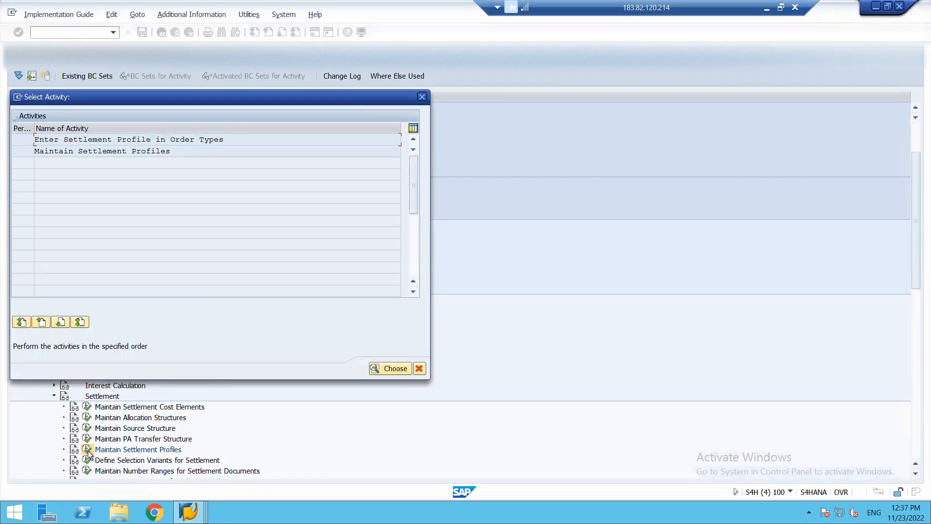
double_click(58, 150)
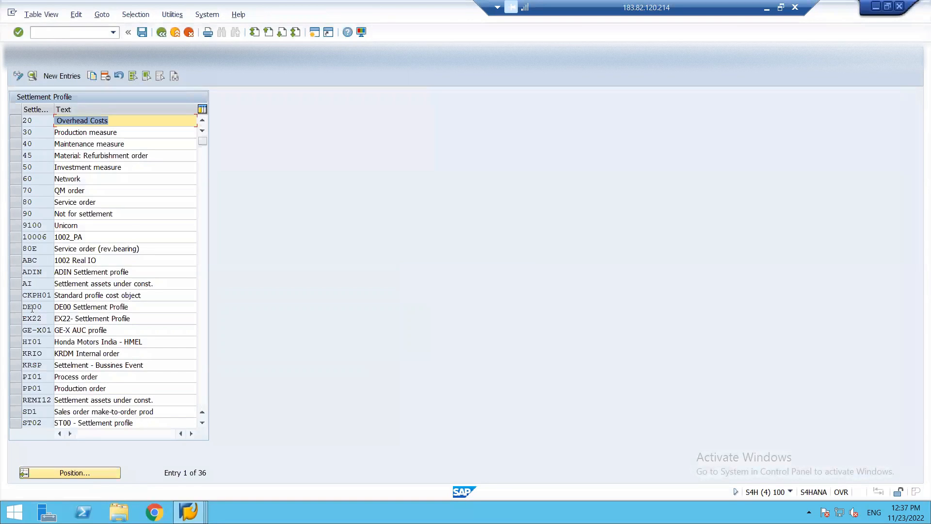
Step: Check the settlement profile assigned to order type BR18 and open the details of settlement profile 20, Overhead Costs
click(14, 124)
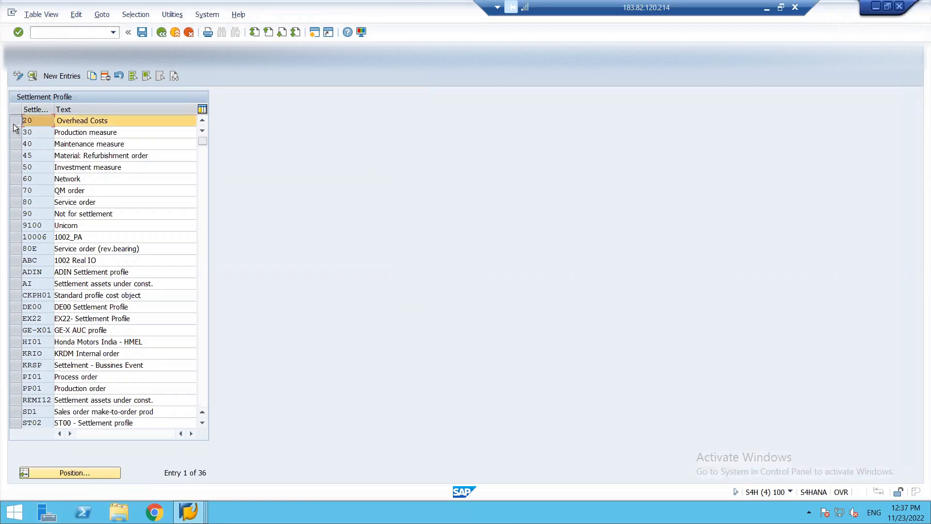
key(Return)
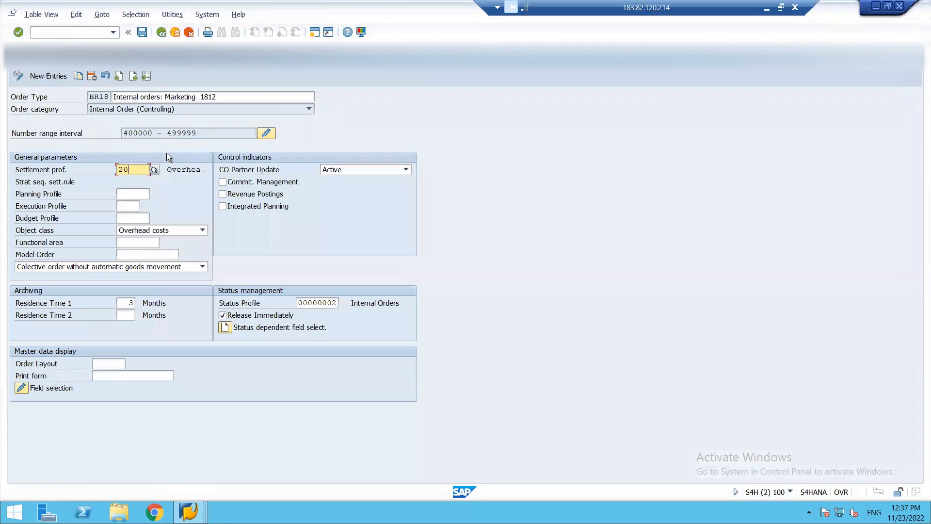
double_click(129, 173)
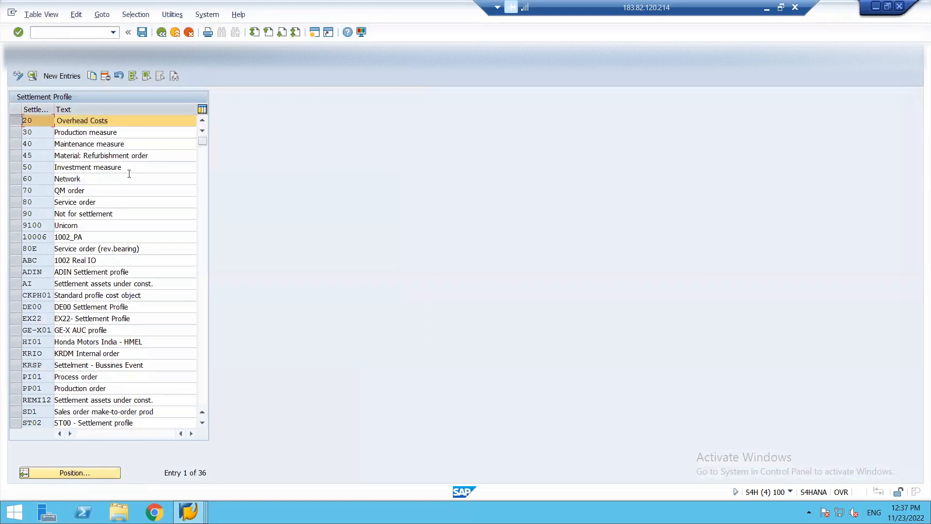
double_click(92, 120)
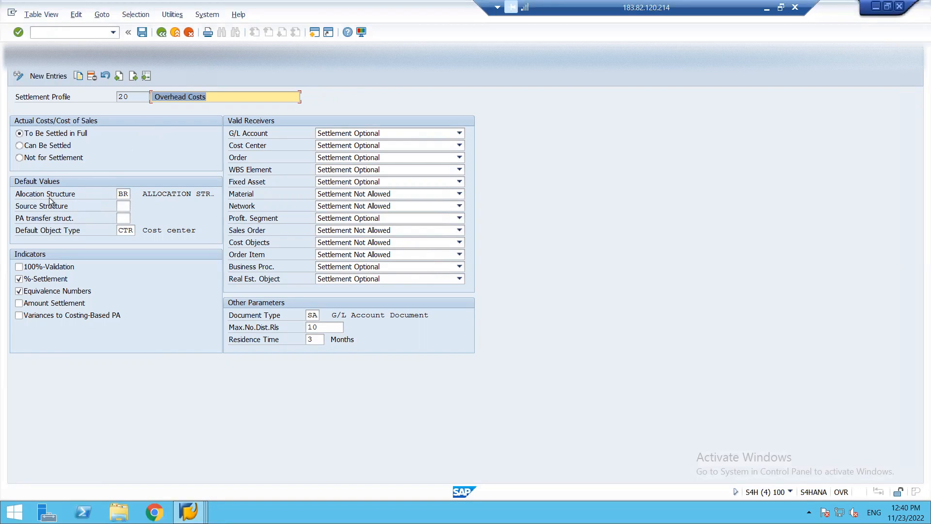
Step: Open another session alongside the settlement profile and display the SAP Reference IMG through transaction spro
click(314, 32)
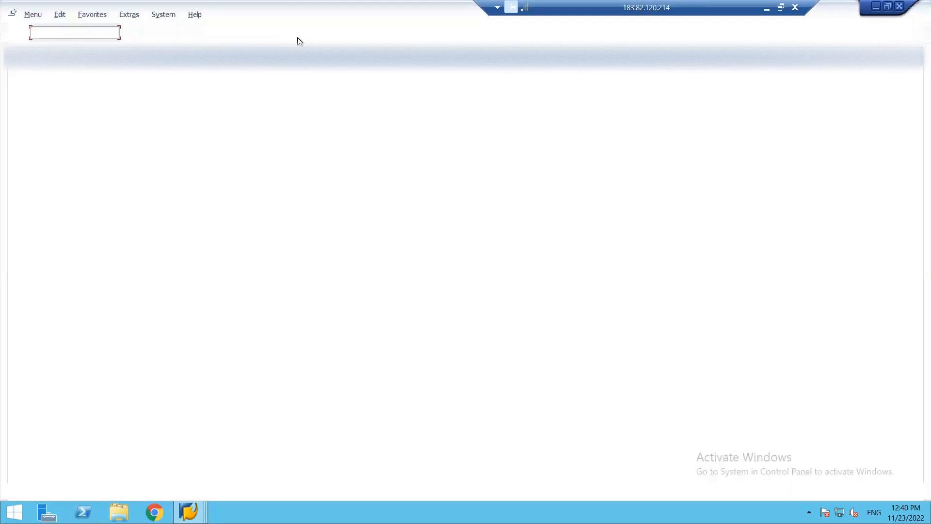
text(spro)
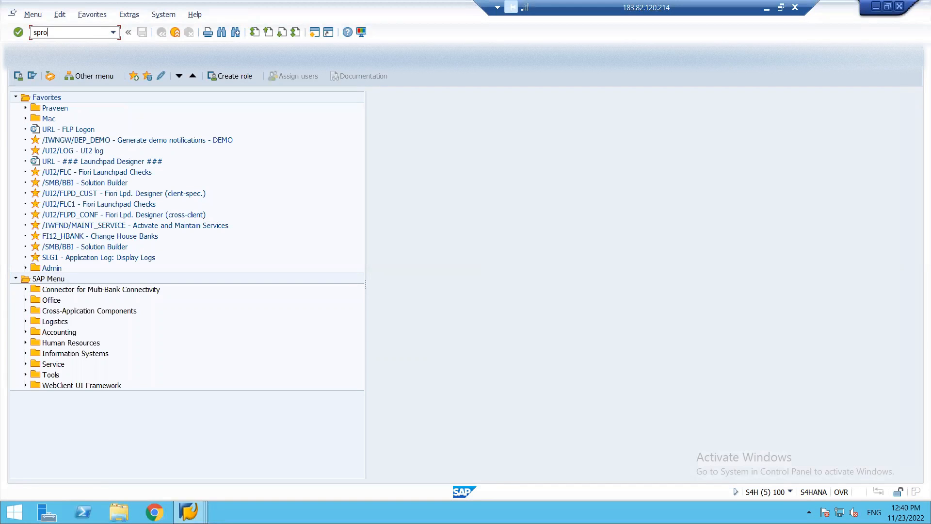
key(Return)
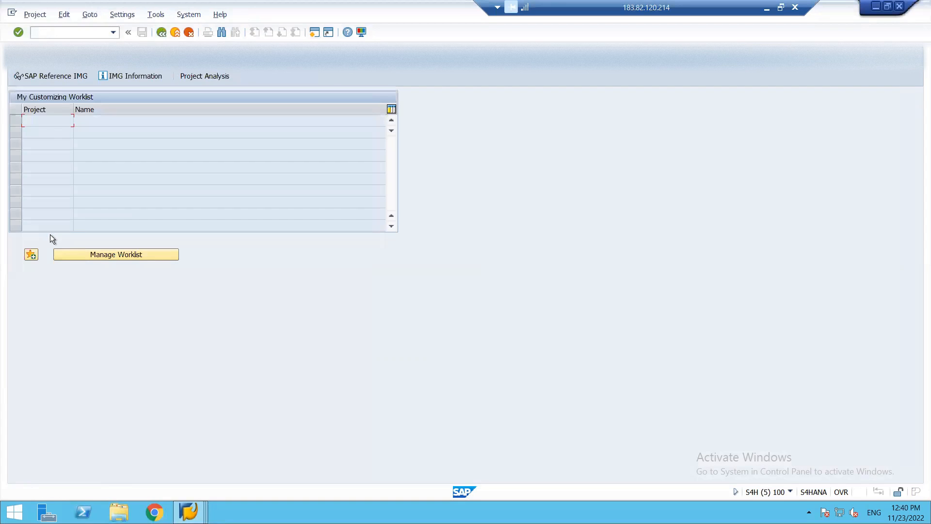
click(44, 77)
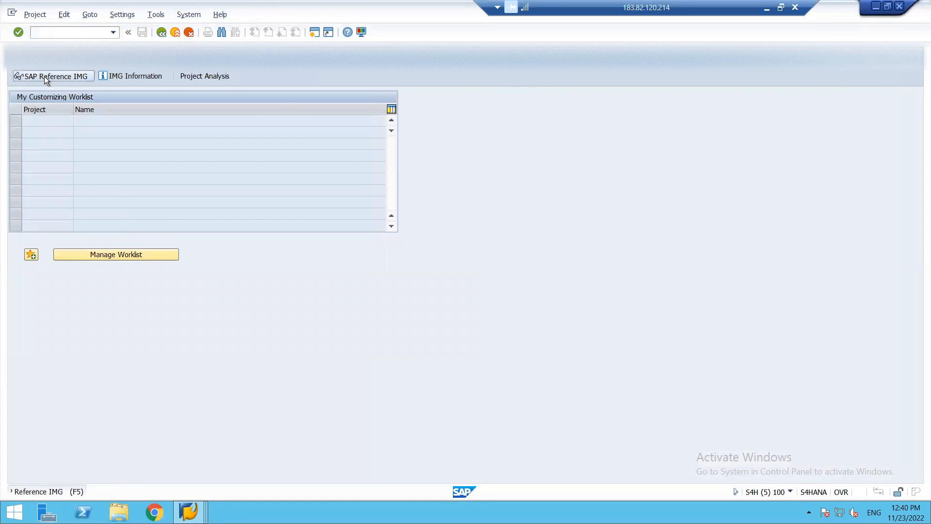
Step: Open the Maintain Allocation Structures activity under Controlling, Internal Orders, Actual Postings, Settlement
click(25, 247)
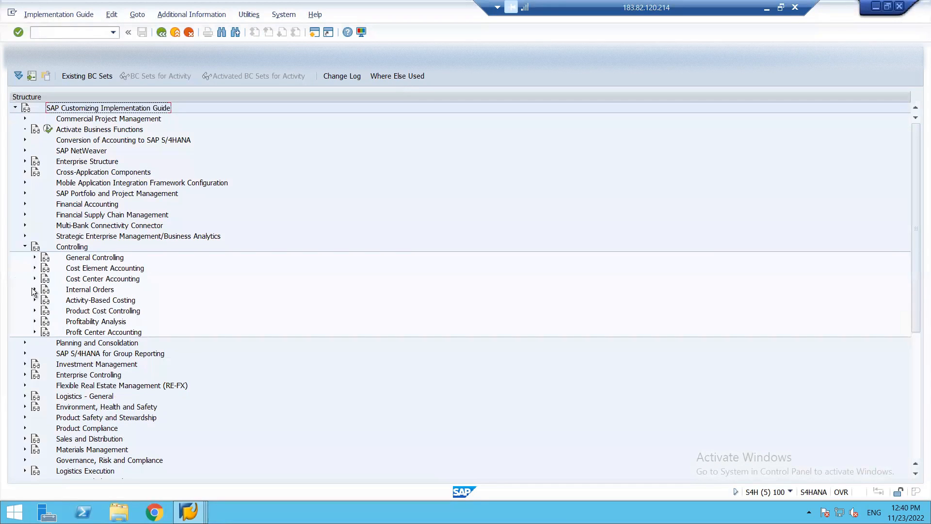
click(34, 290)
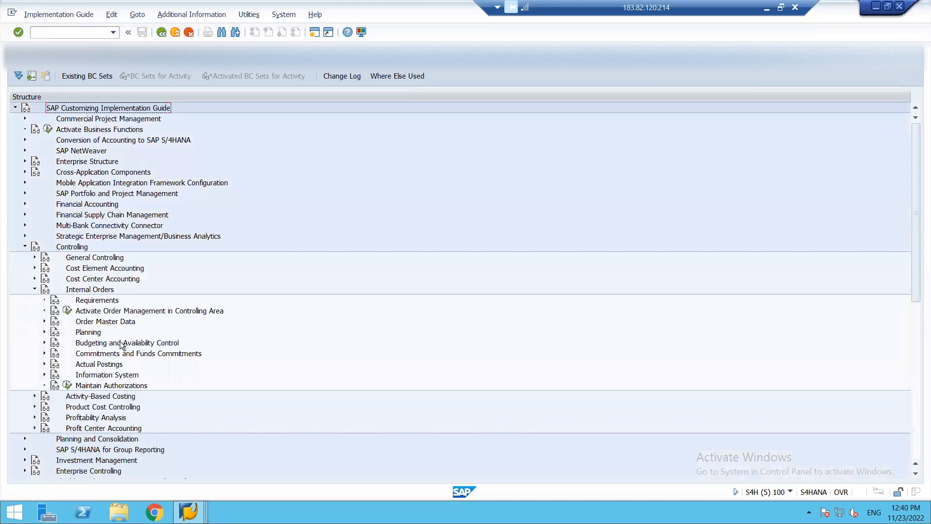
click(45, 364)
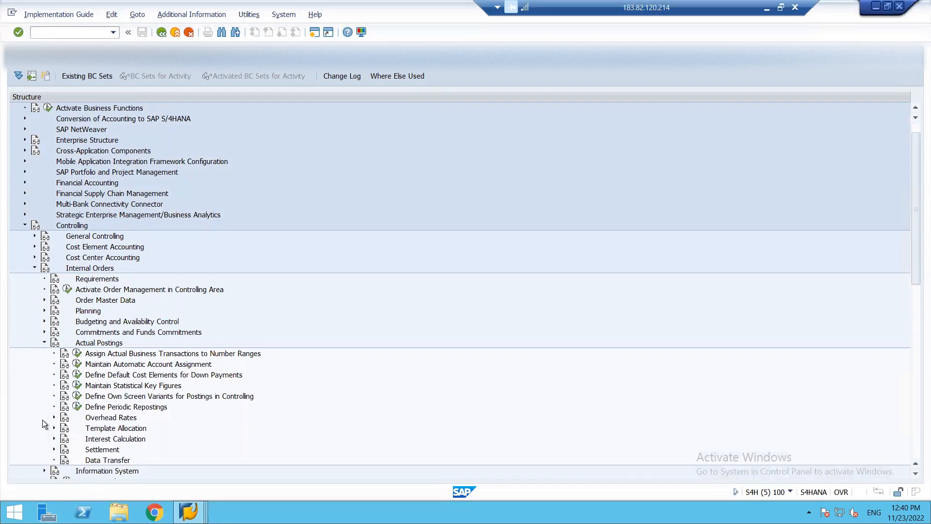
click(54, 450)
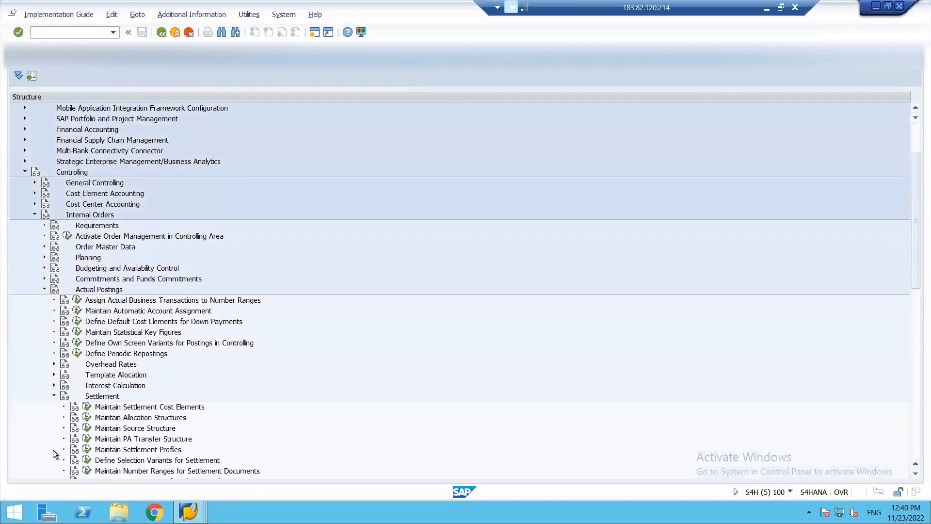
click(85, 418)
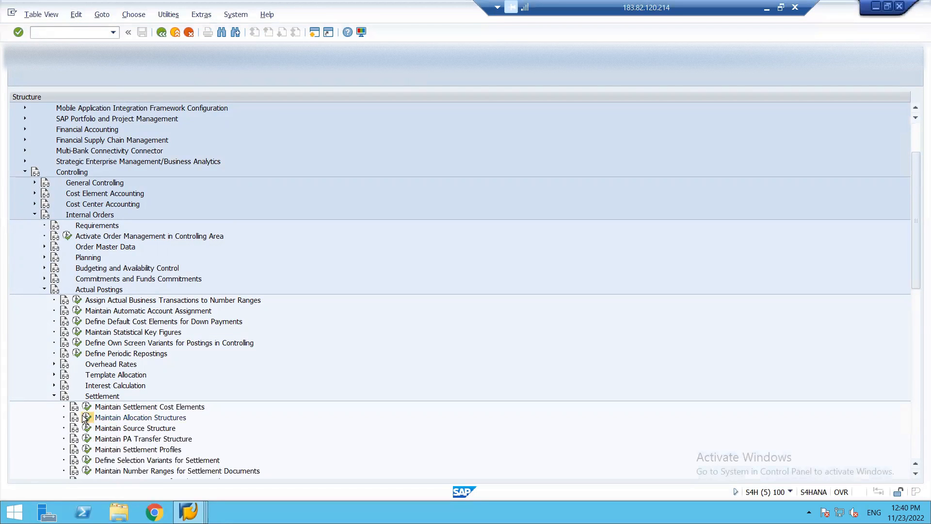
click(86, 417)
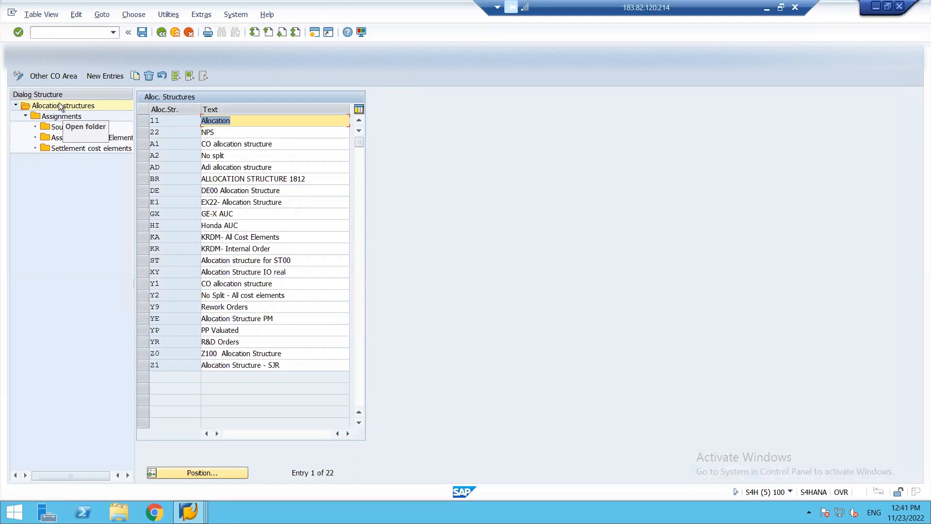
Step: Select allocation structure BR and open its assignments
click(61, 106)
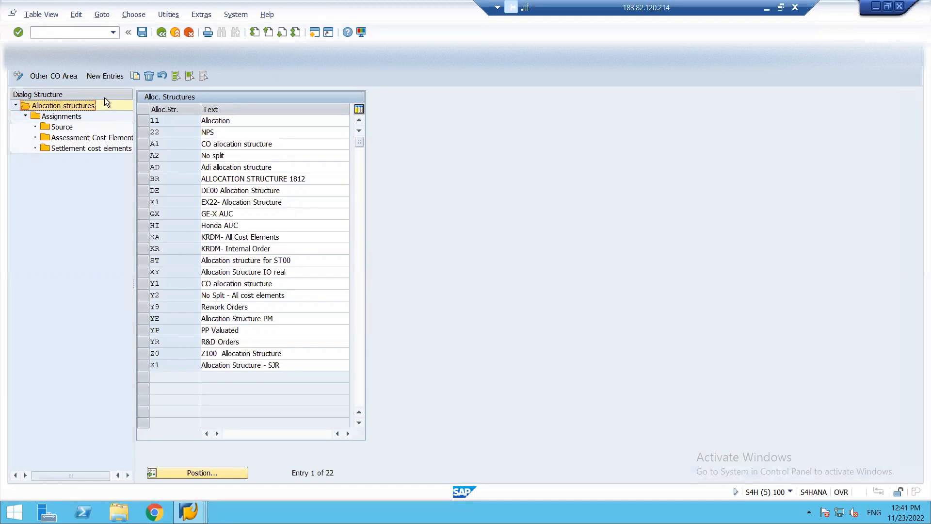
click(141, 179)
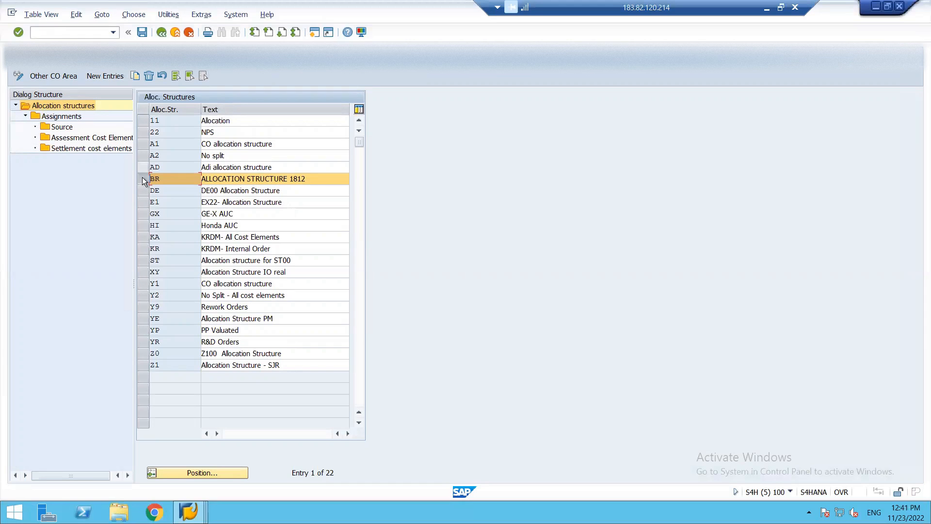
double_click(59, 117)
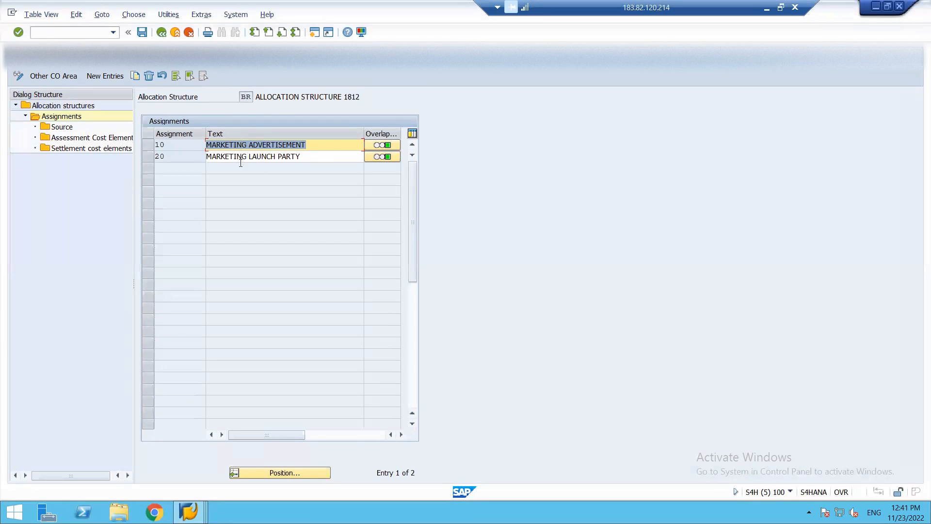
Step: Check the assessment cost element and the source cost elements of assignment 10, Marketing Advertisement
click(145, 145)
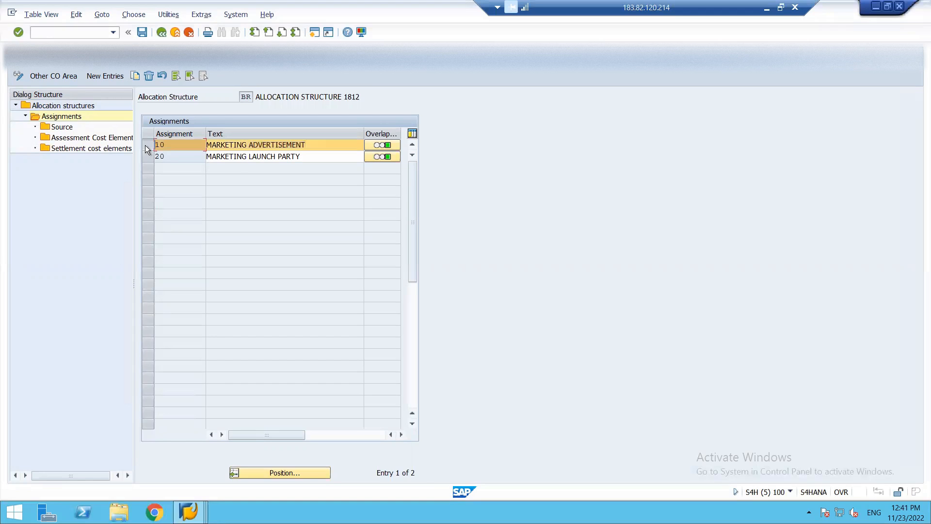
double_click(83, 139)
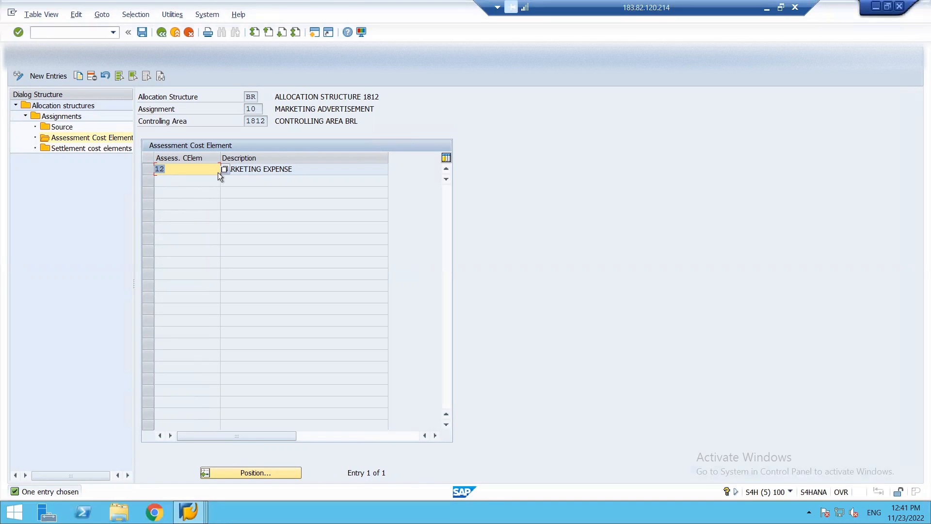
double_click(65, 127)
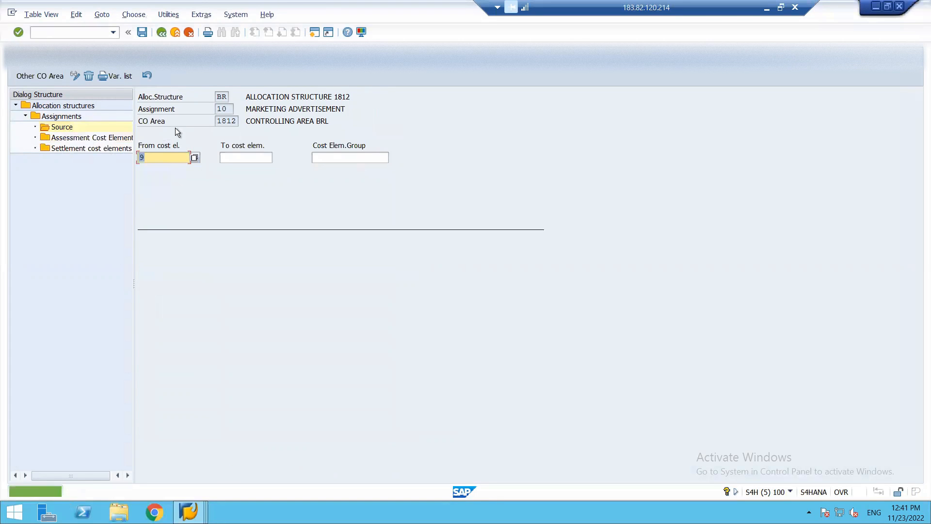
double_click(58, 116)
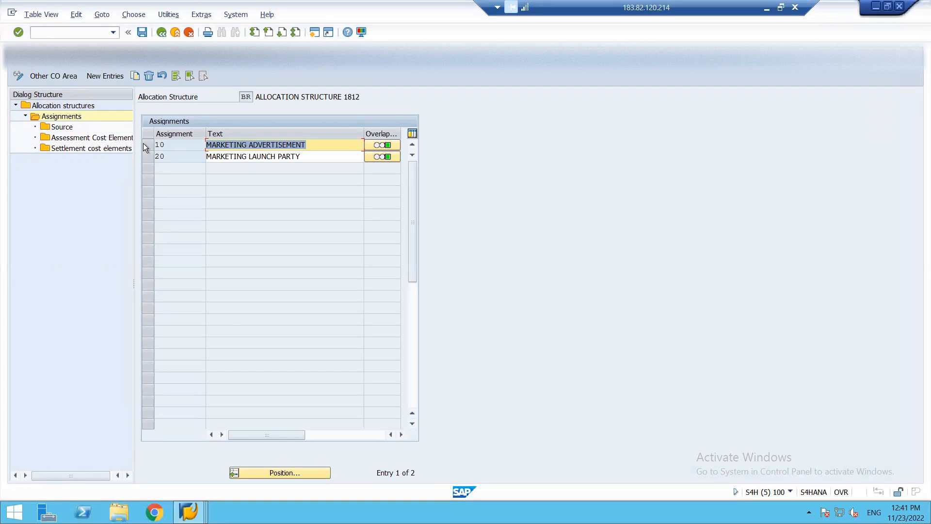
click(146, 146)
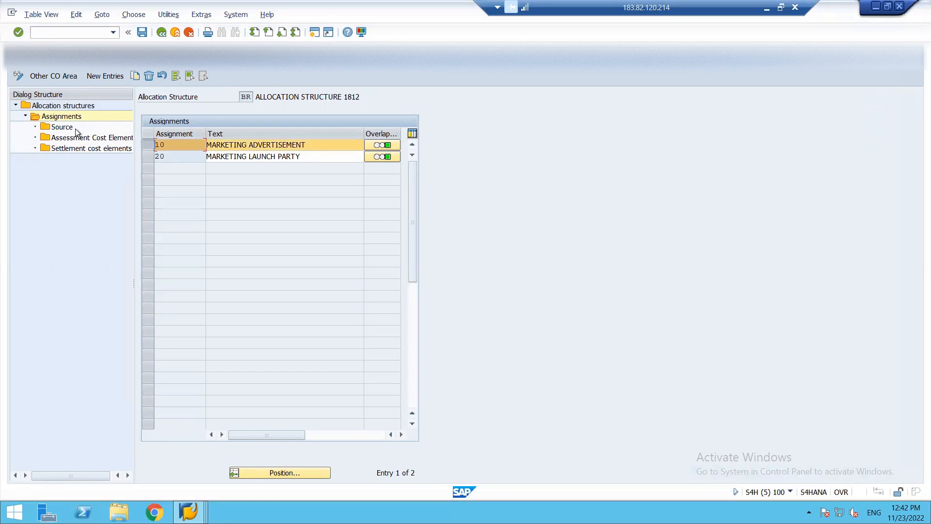
double_click(62, 127)
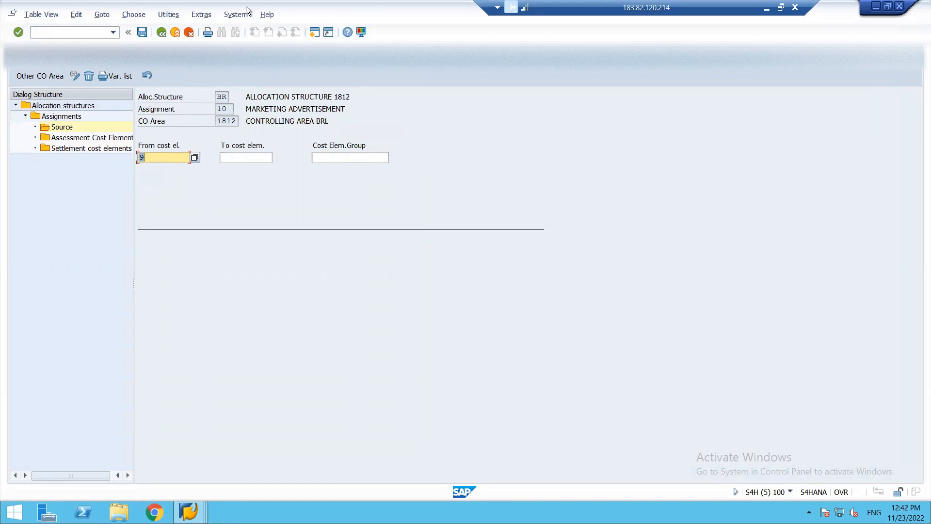
Step: Open transaction fs00 in a new session and expand the Indirect Expenses and Clearing Account groups of company code 1812
click(315, 33)
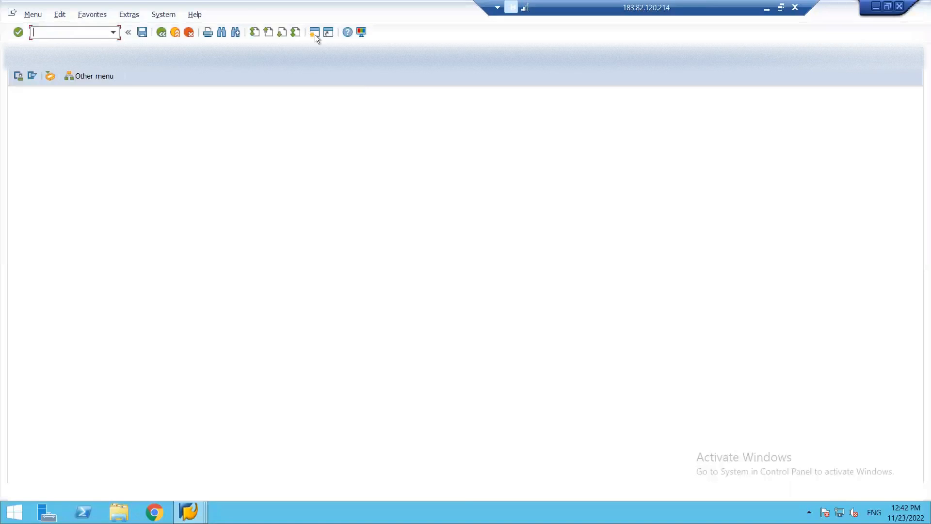
text(fs00)
key(Return)
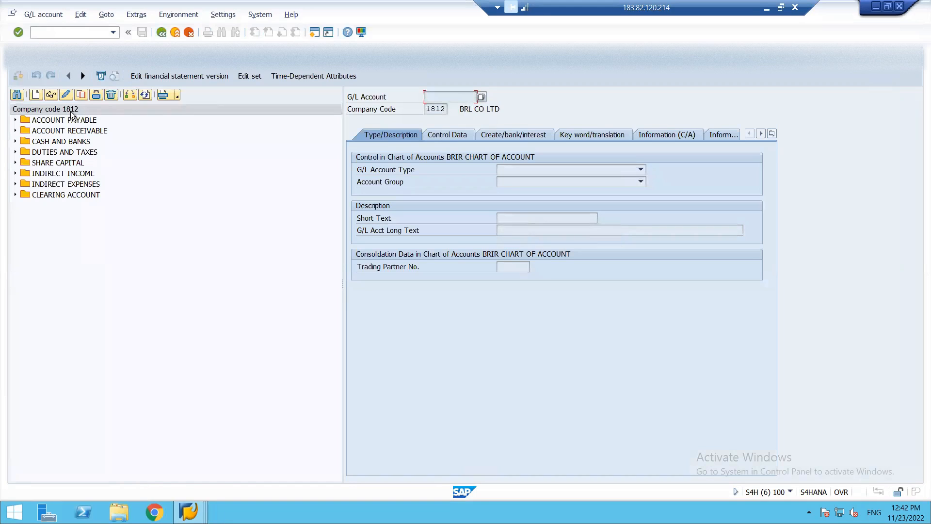
click(16, 184)
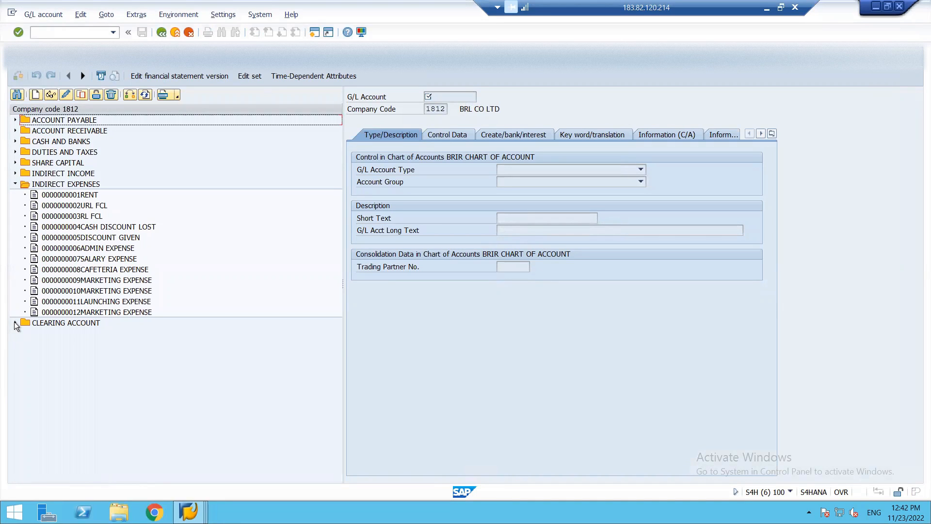
click(15, 323)
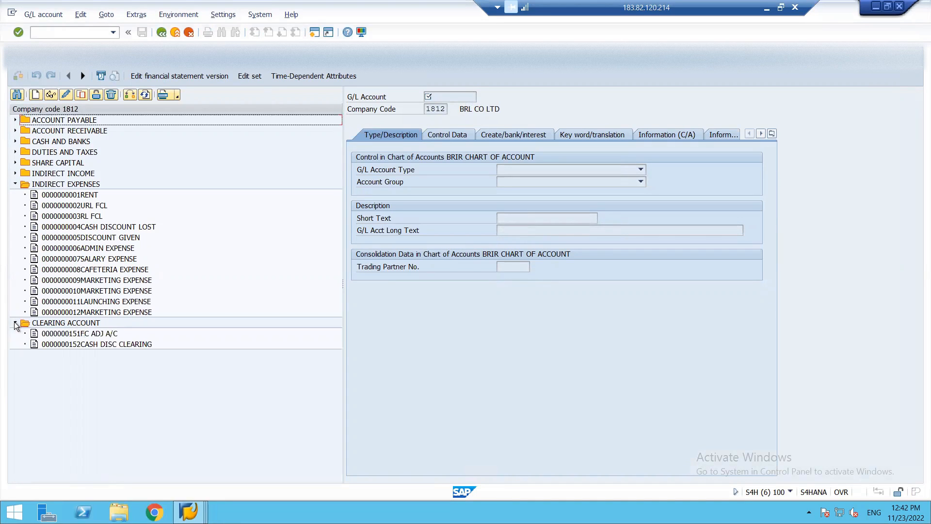
Step: Display G/L account 9, Marketing Expense, and review its type and description, control data, and create/bank/interest settings
click(66, 279)
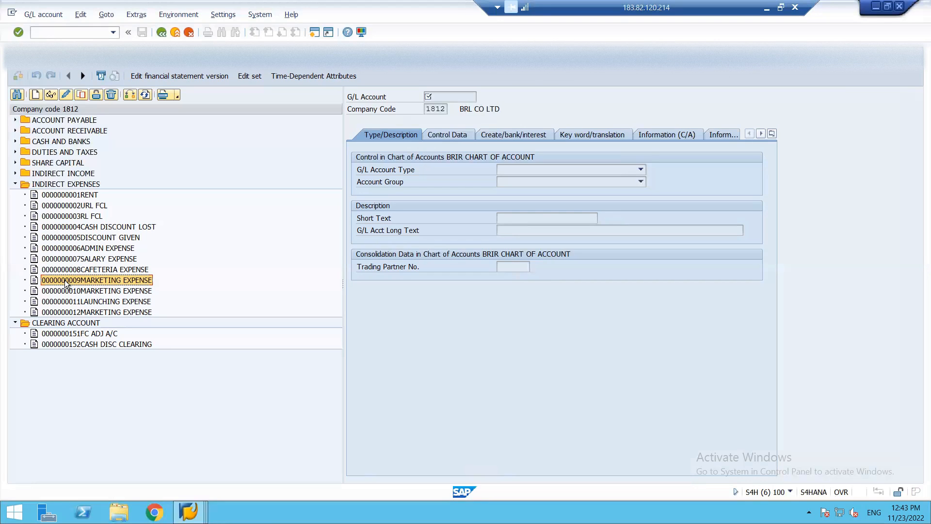
double_click(123, 286)
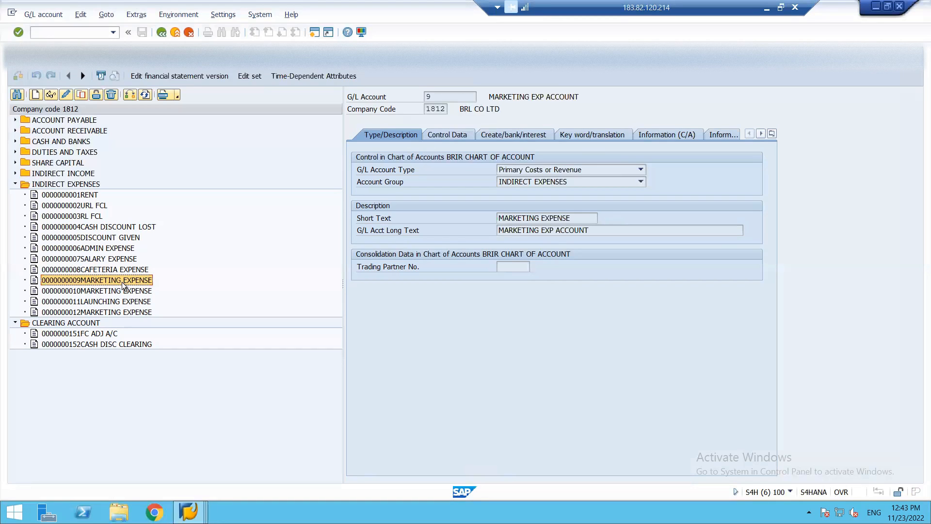
click(451, 134)
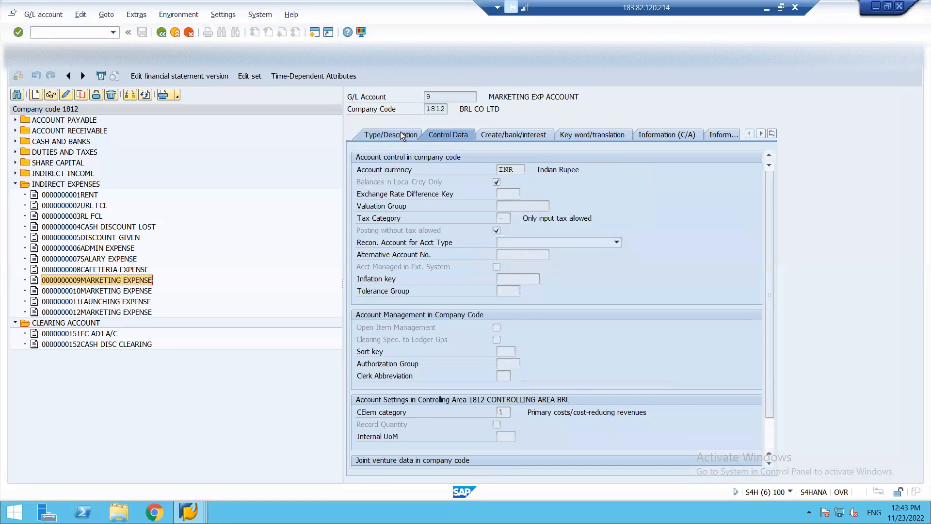
click(400, 134)
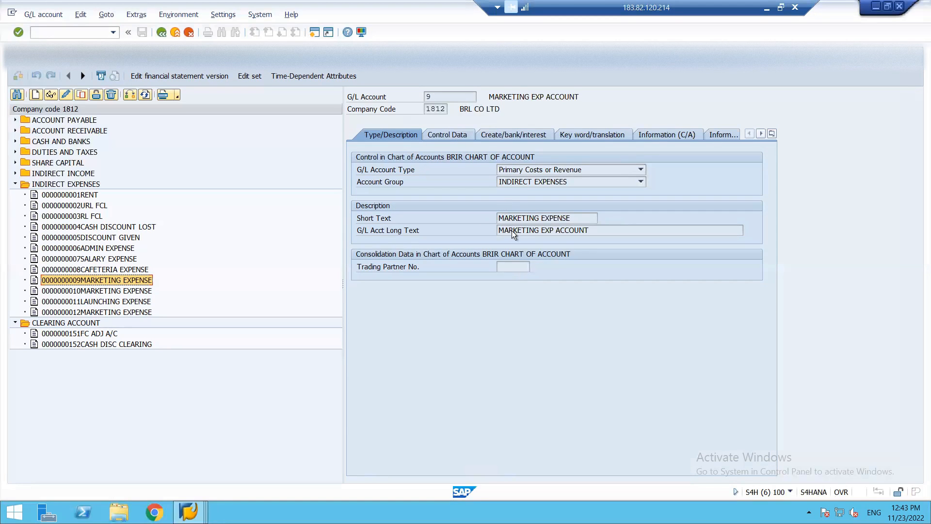
click(455, 135)
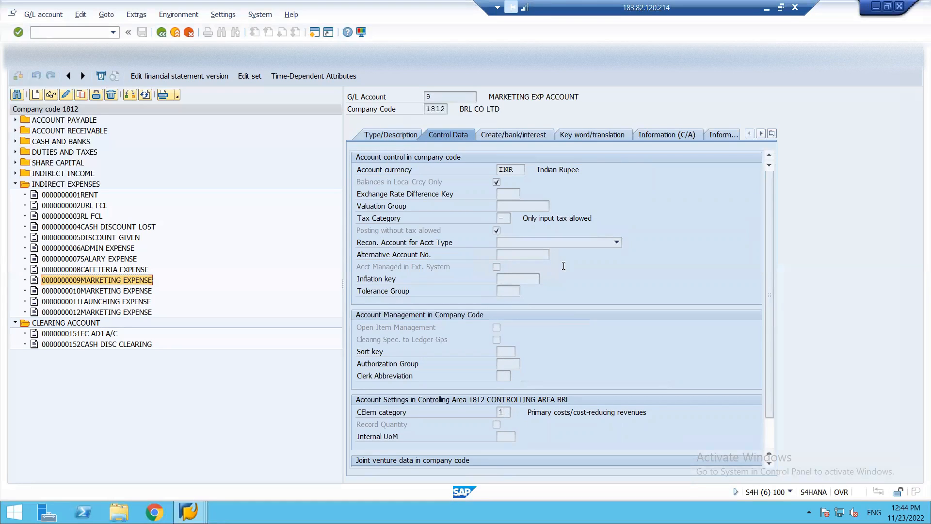
click(510, 135)
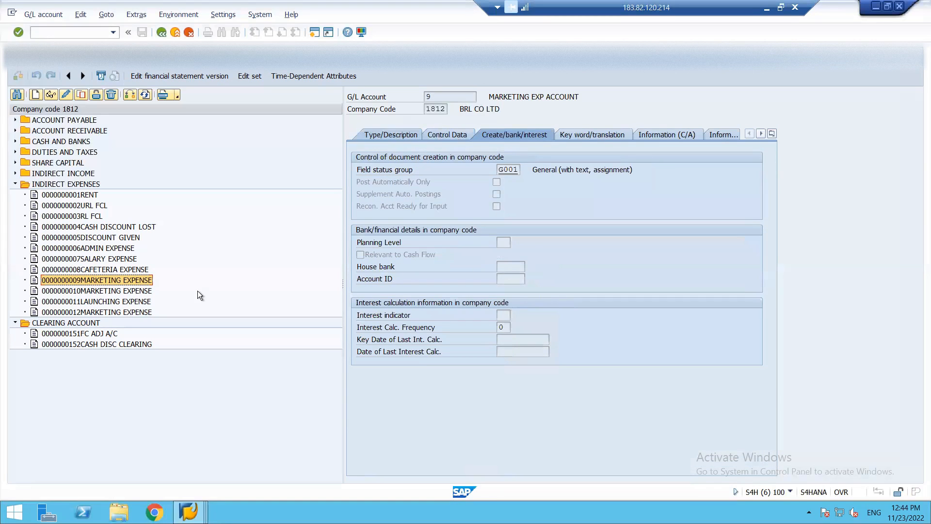
Step: Display G/L account 10, Marketing Expense, and check its account type and the possible values for its cost element category
click(135, 292)
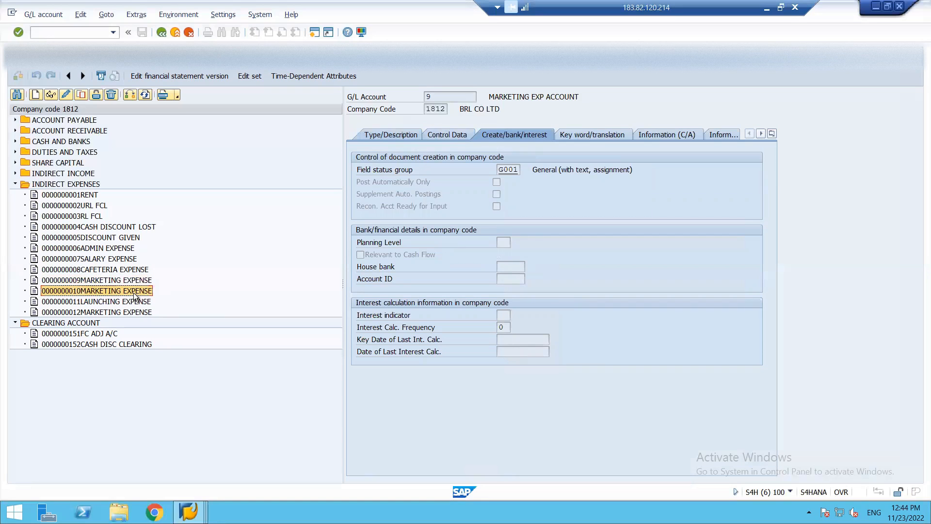
click(386, 133)
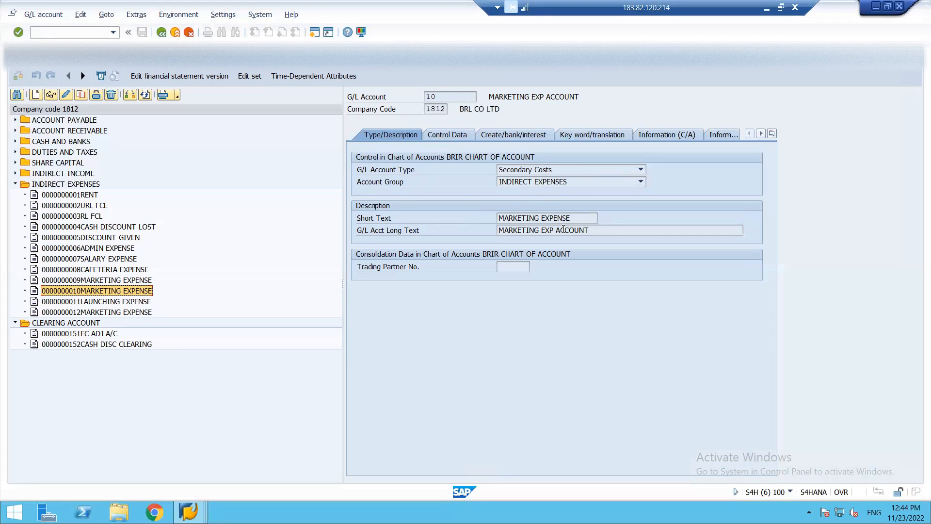
click(449, 134)
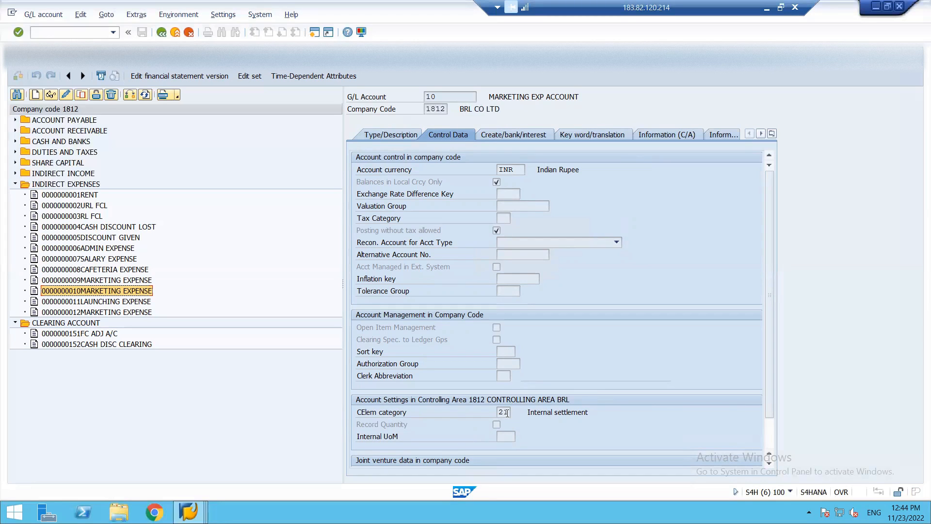
click(506, 413)
click(514, 412)
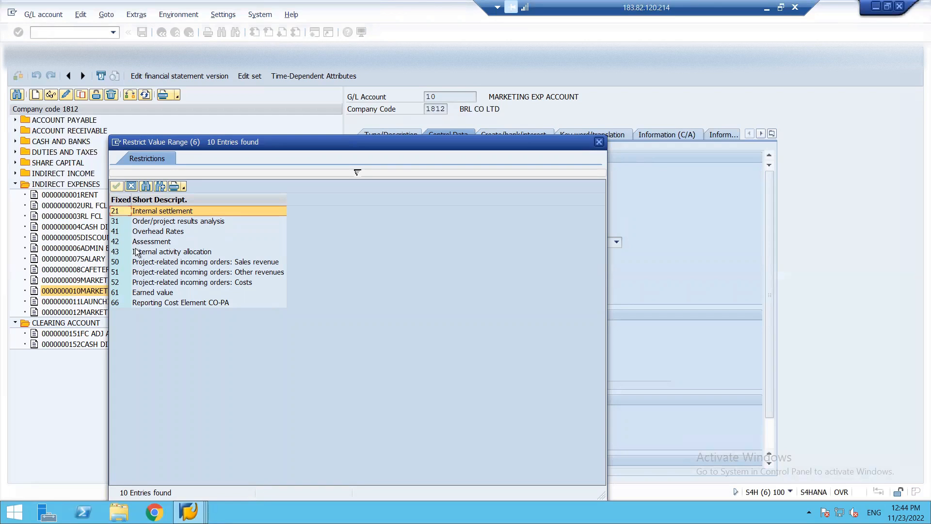
click(599, 142)
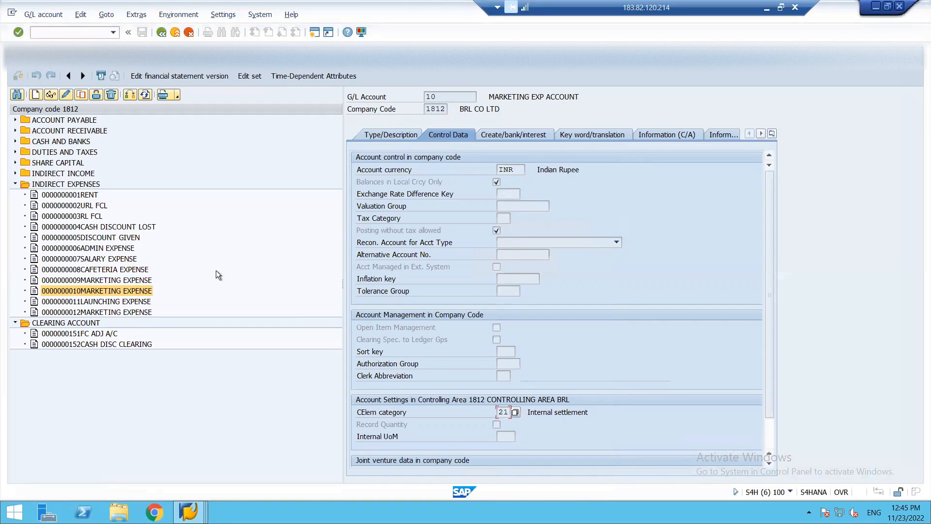
Step: Display G/L account 11, Launching Expense, and check its account type and cost element category
click(116, 300)
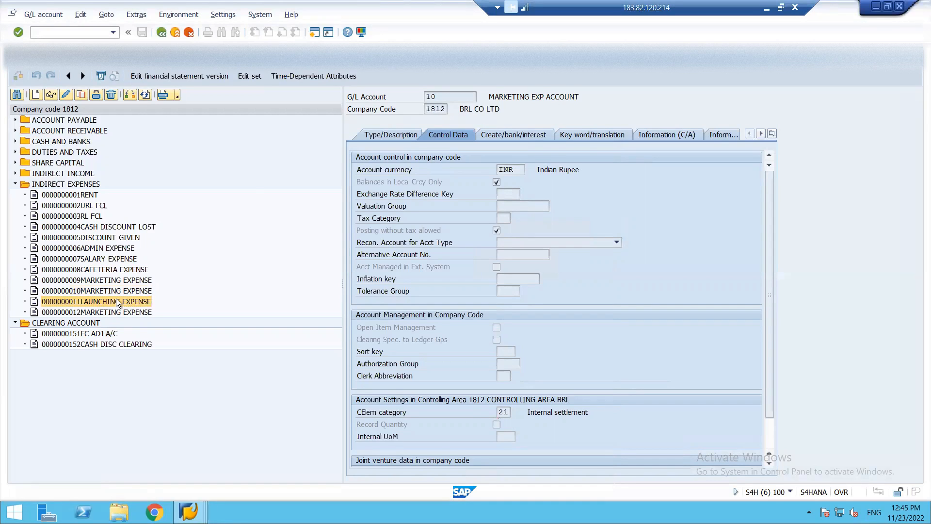
click(386, 133)
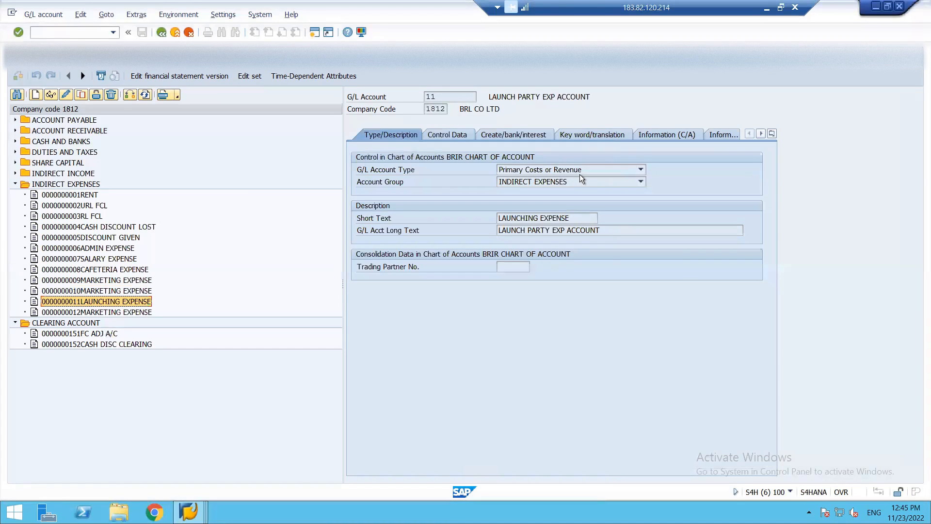
click(455, 138)
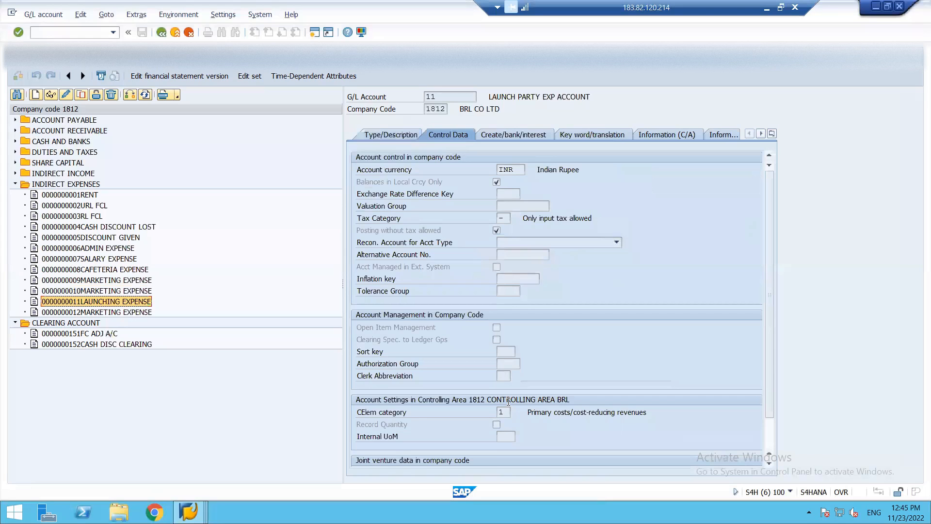
Step: Display G/L account 12, Marketing Expense, and check its account type and cost element category
double_click(121, 312)
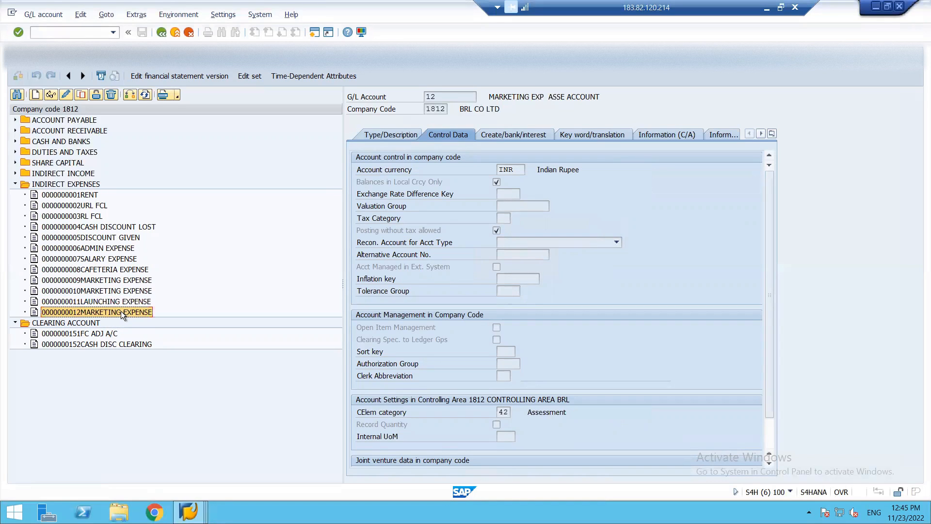
click(397, 133)
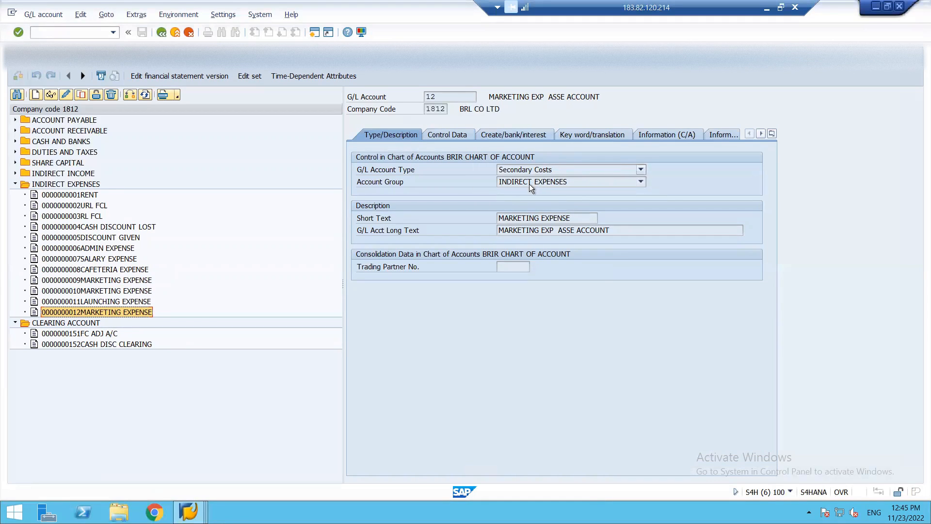
click(450, 137)
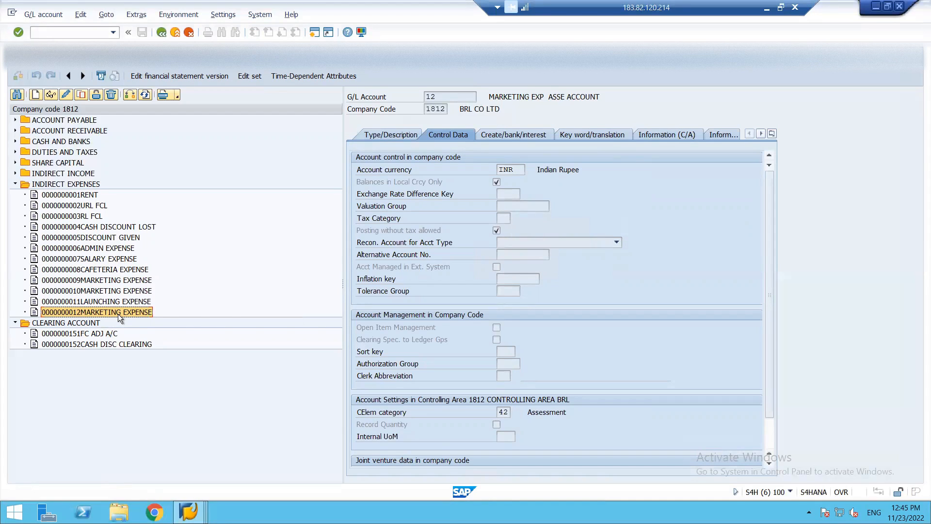
Step: Recheck the source cost element of assignment 10 in the allocation structure session, then return to the G/L account session
key(alt+Tab)
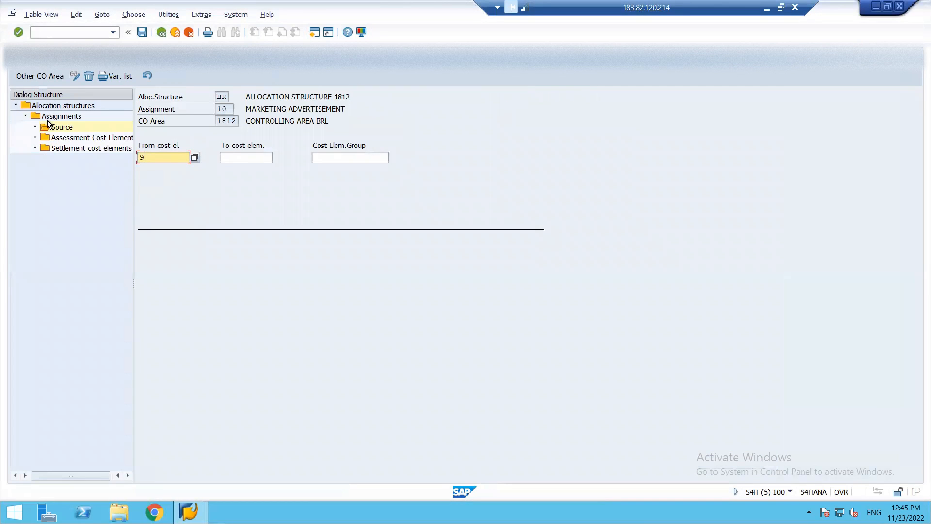
click(50, 118)
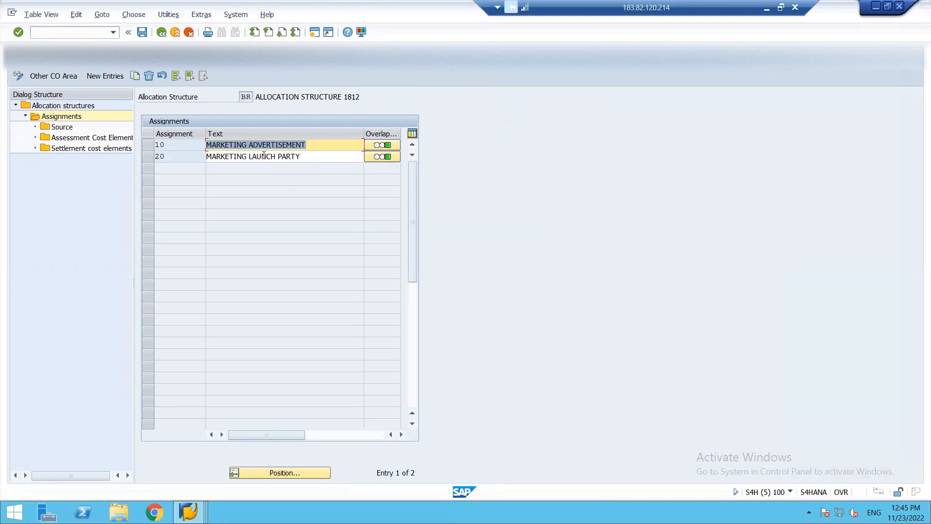
click(147, 144)
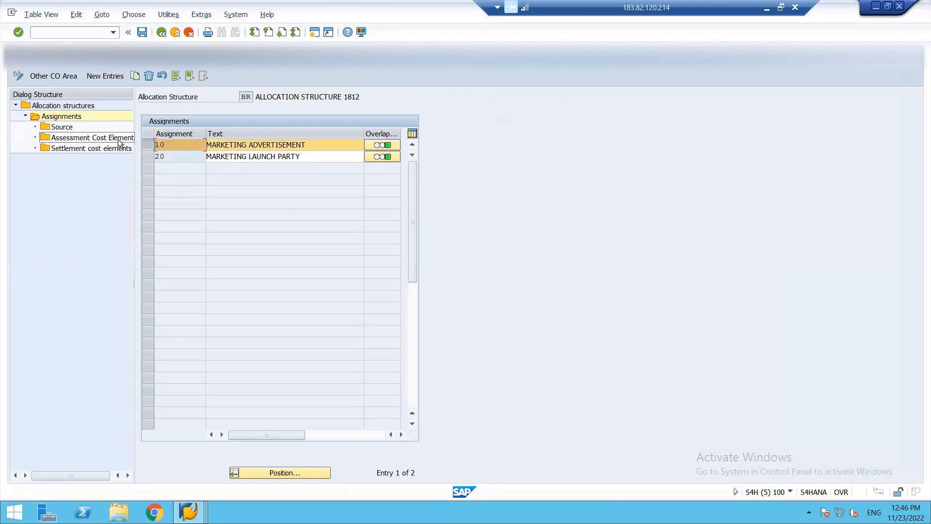
double_click(62, 127)
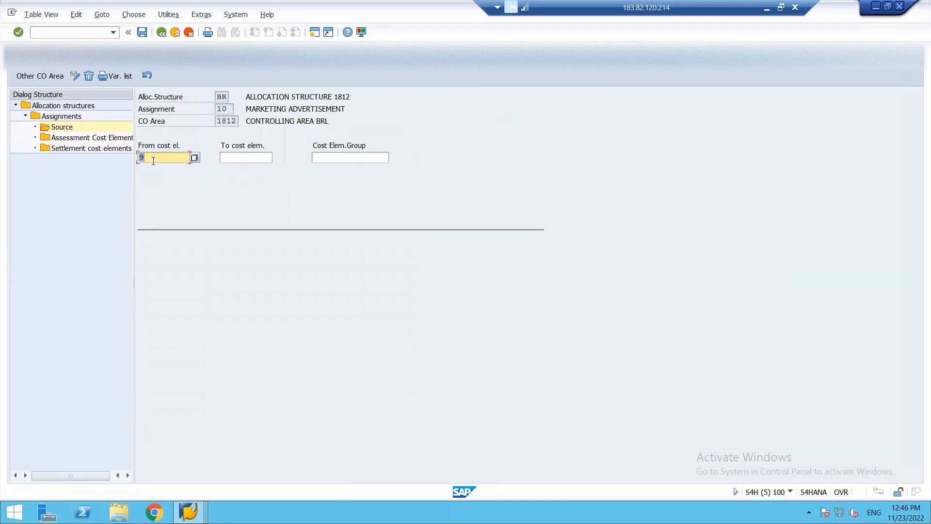
key(alt+Tab)
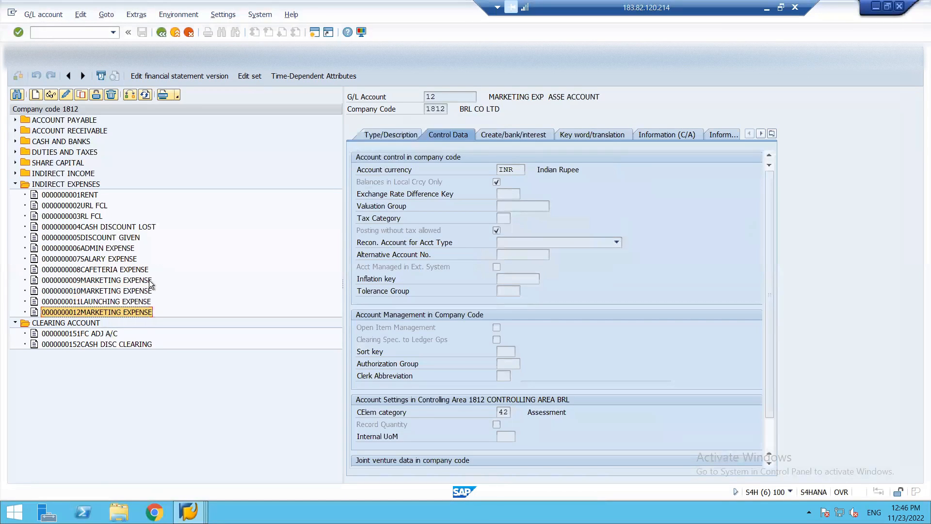
Step: Check the assessment cost element of assignment 10 in allocation structure BR against G/L account 12, Marketing Expense
key(alt+Tab)
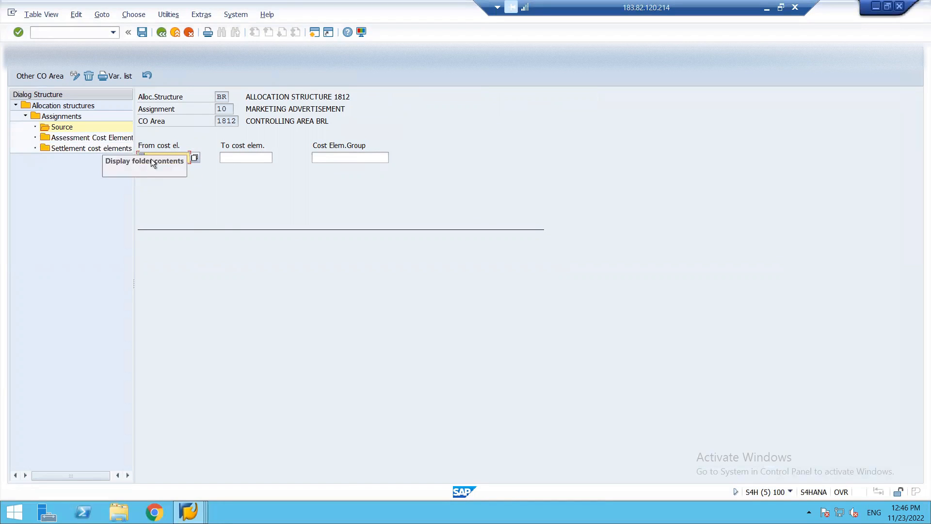
double_click(111, 141)
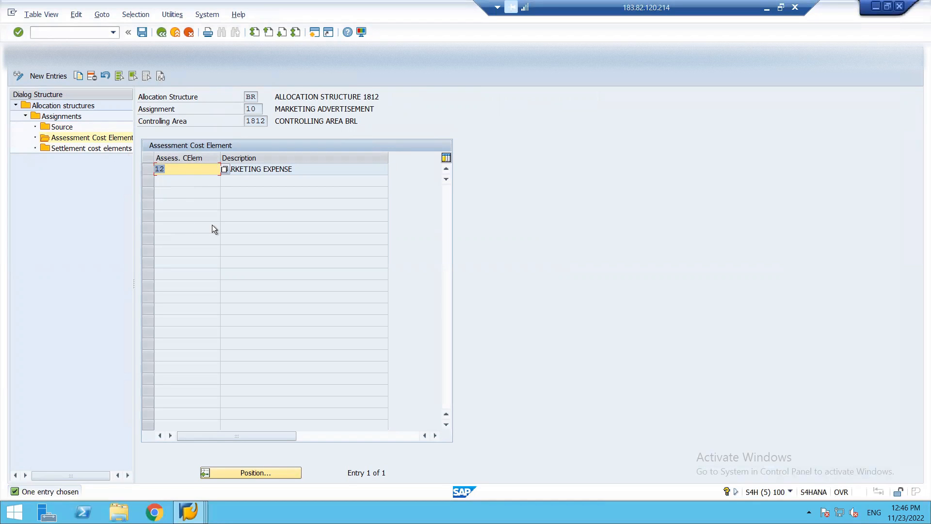
key(alt+Tab)
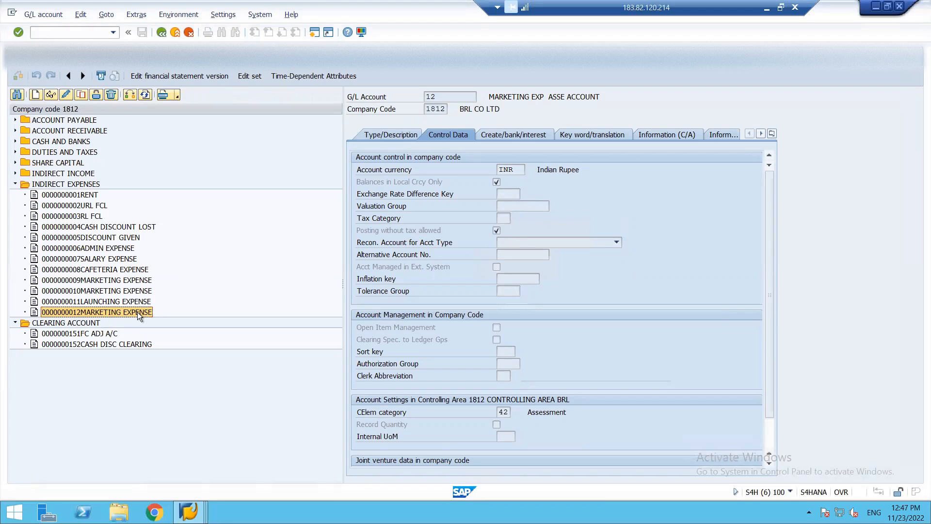
key(alt+Tab)
key(alt+Tab)
key(alt+Tab)
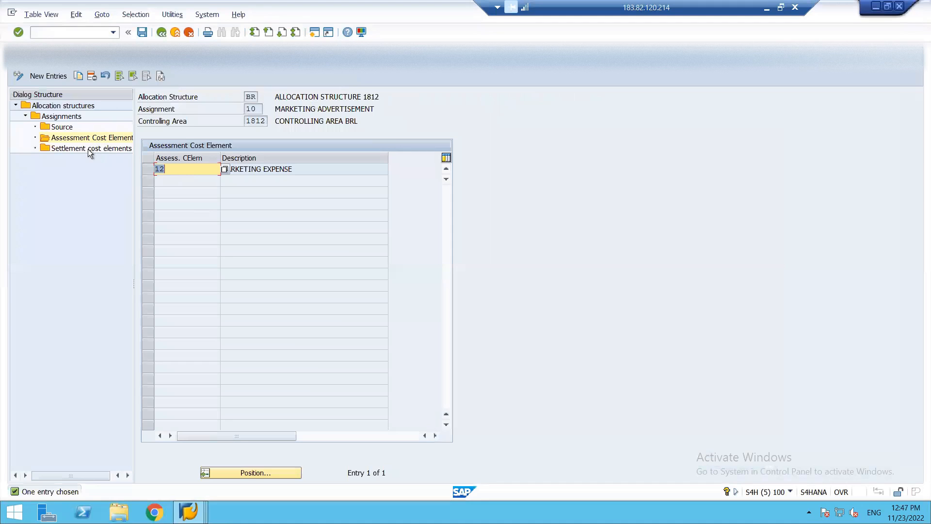
Step: Check the settlement cost element of assignment 10 against the cost element category of G/L account 10, Marketing Expense
double_click(83, 147)
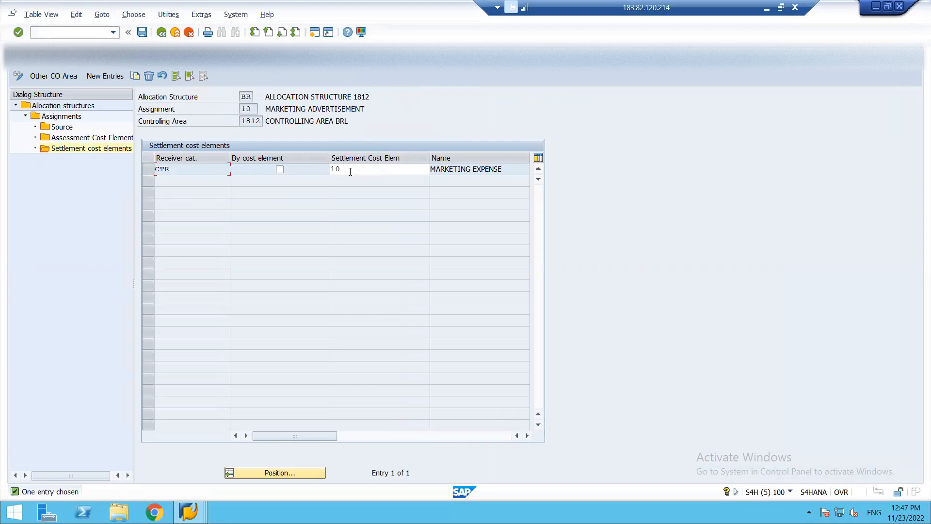
key(alt+Tab)
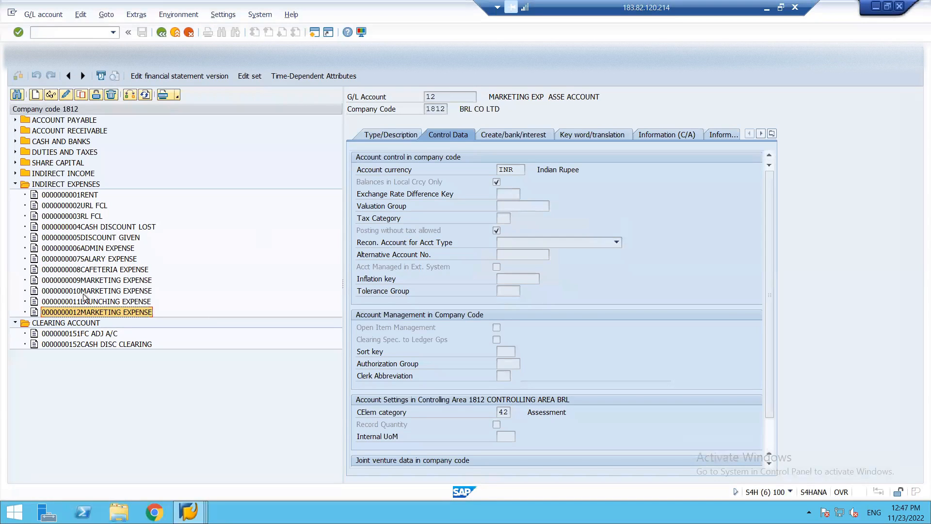
click(84, 293)
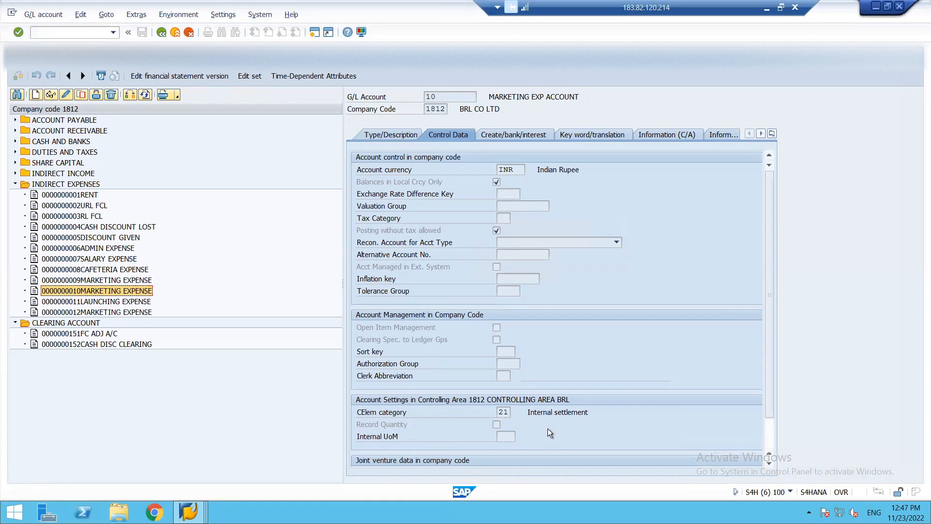
key(alt+Tab)
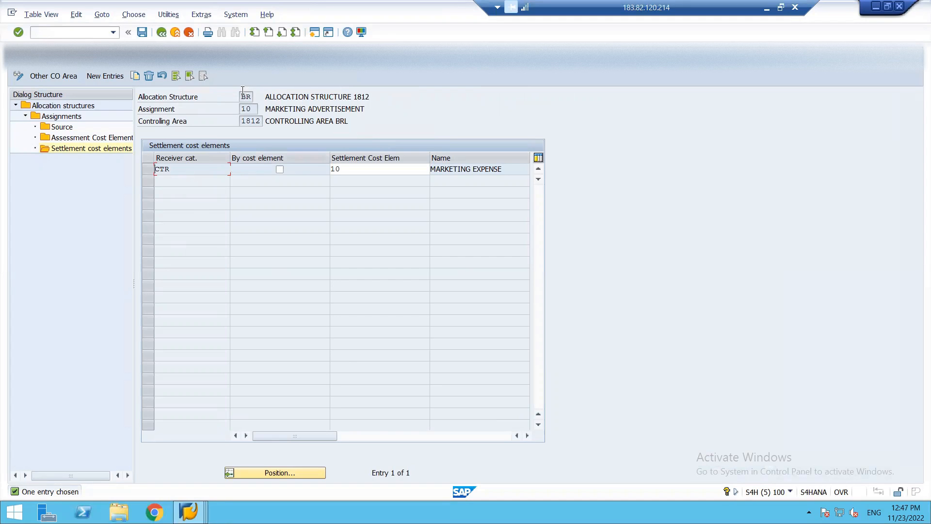
Step: Review the details of settlement profile 20, Overhead Costs, and the settlement profile assigned to order type BR18
click(189, 513)
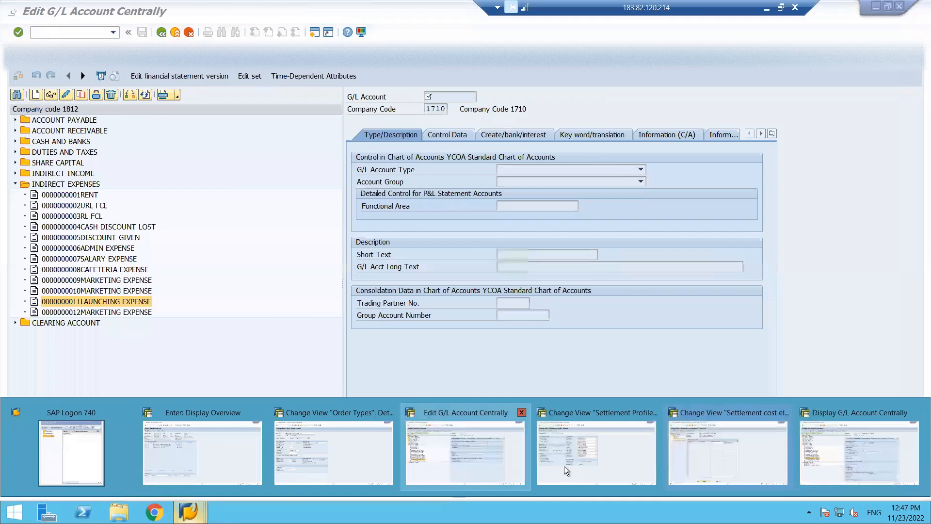
mouse_move(564, 467)
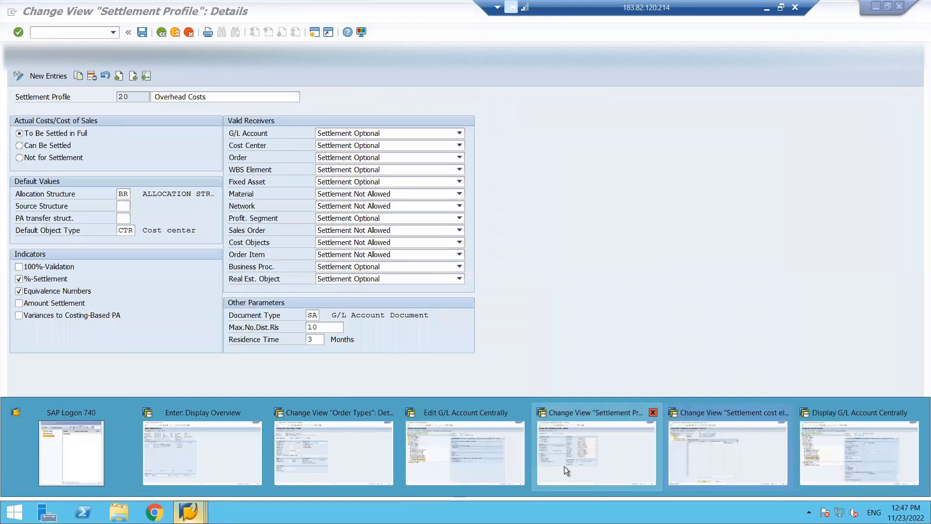
click(610, 467)
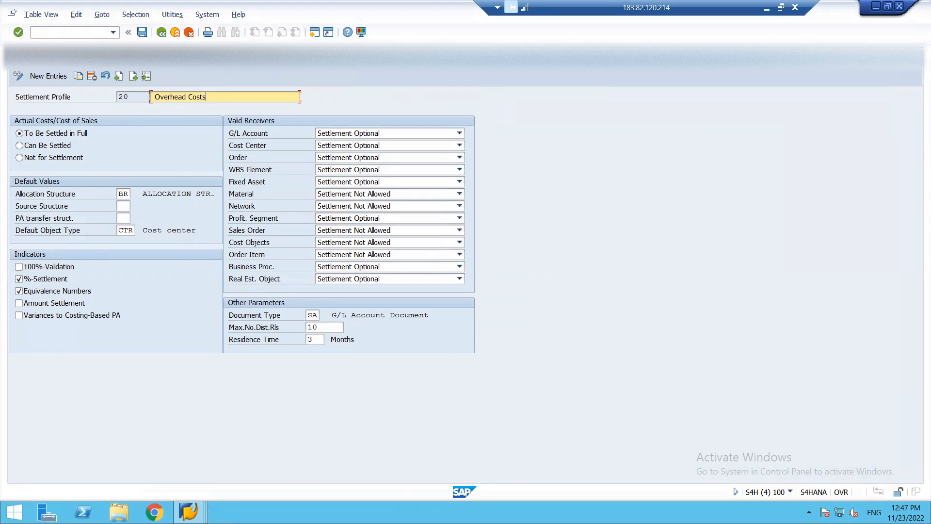
mouse_move(189, 512)
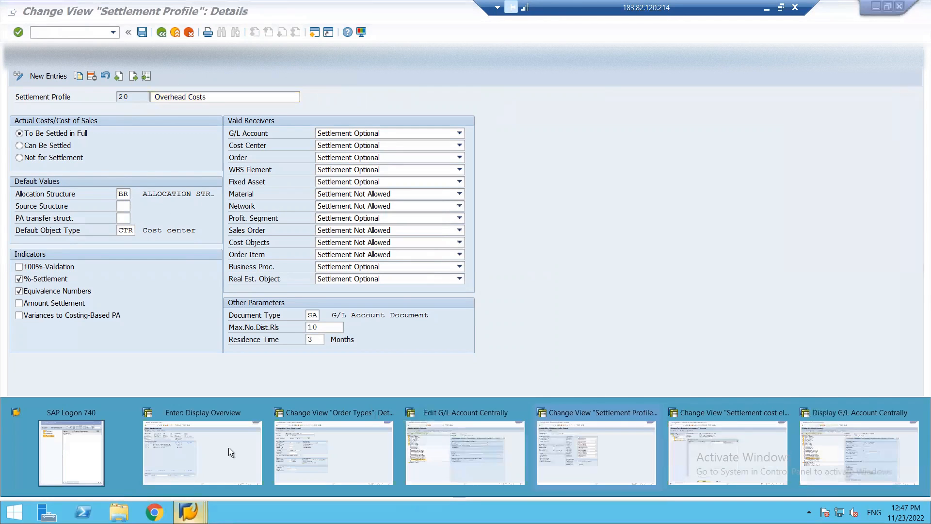
mouse_move(450, 435)
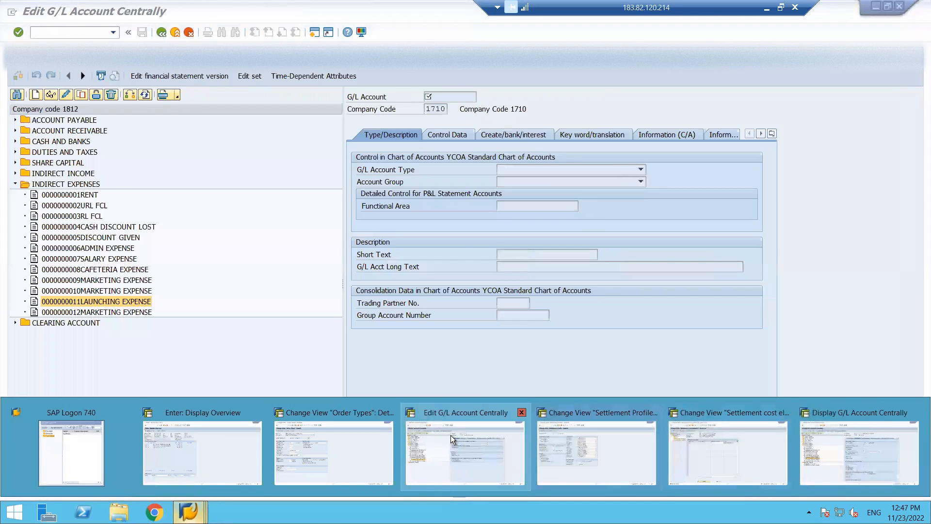
mouse_move(351, 449)
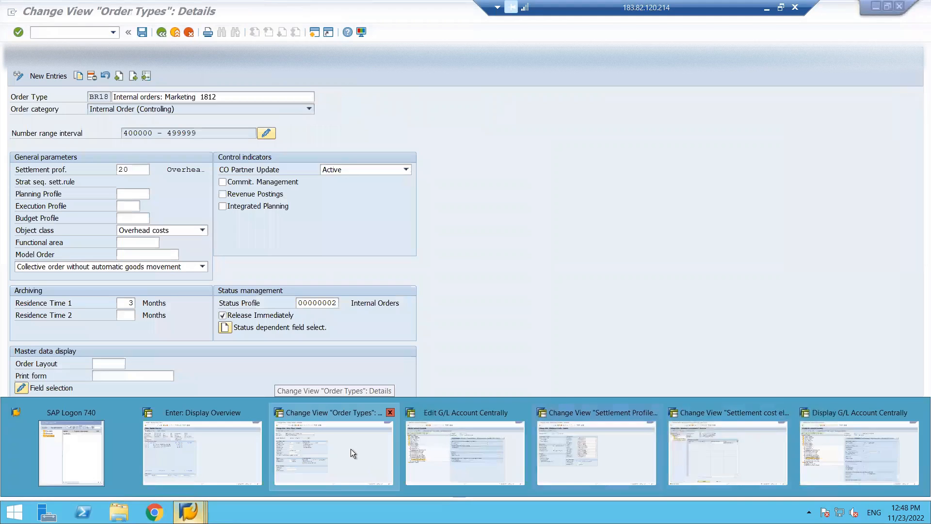
click(351, 450)
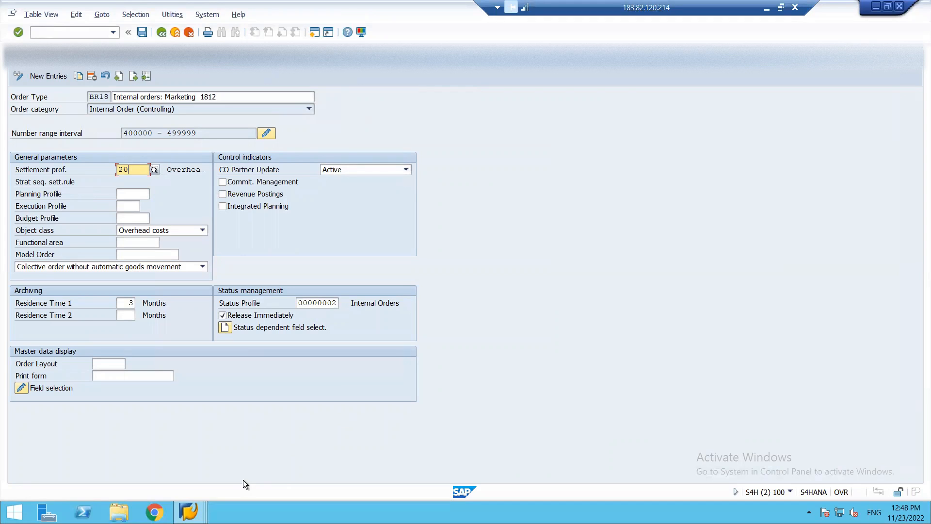
Step: Recheck the allocation structure in settlement profile 20, then return to the settlement cost elements of assignment 10
click(189, 511)
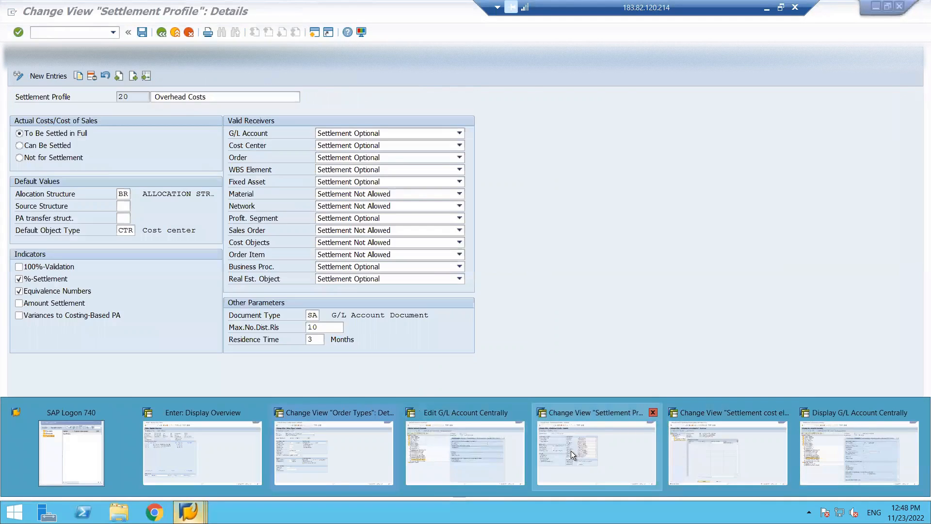
click(571, 450)
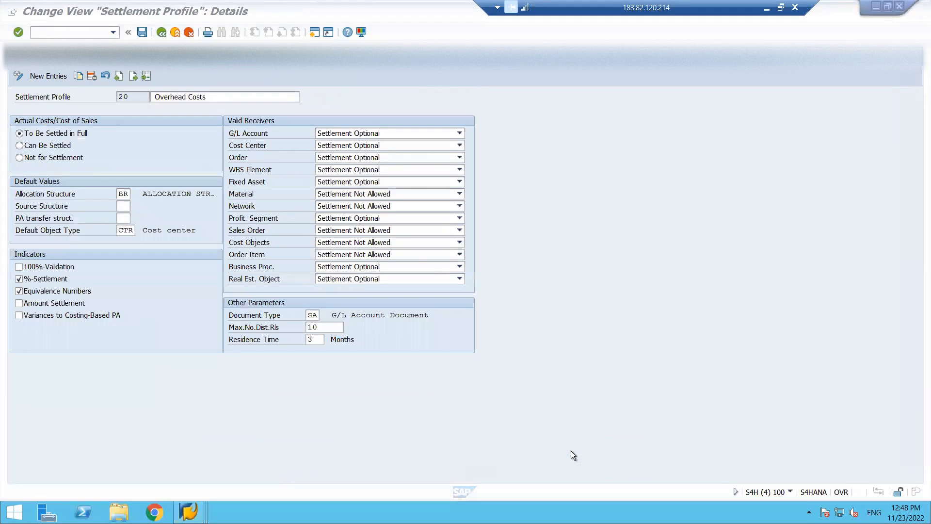
click(189, 511)
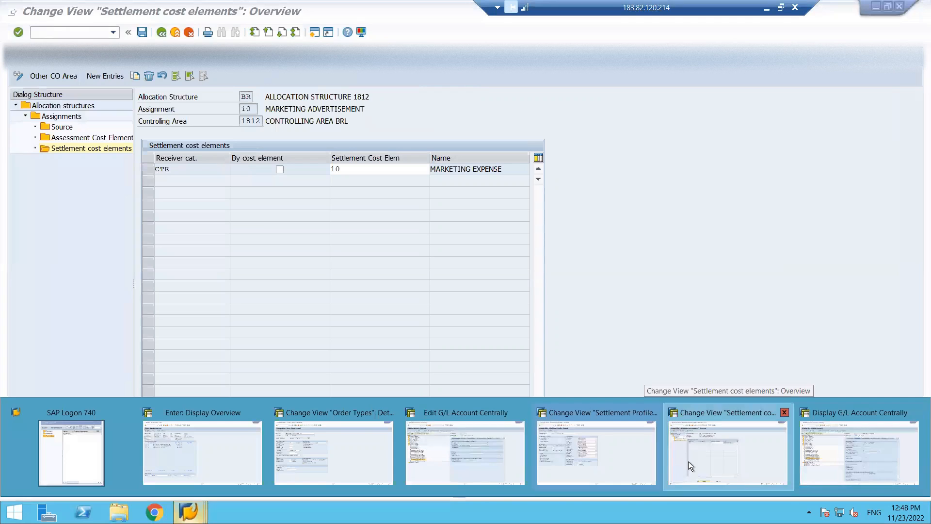
click(688, 461)
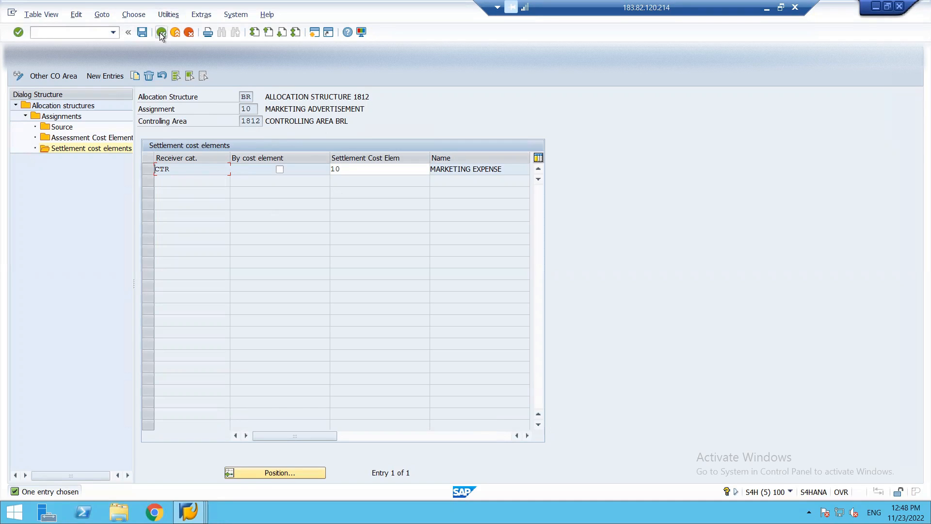
Step: Leave the allocation structure transaction with /n and return to the SAP start screen
click(81, 32)
text(/n)
key(Return)
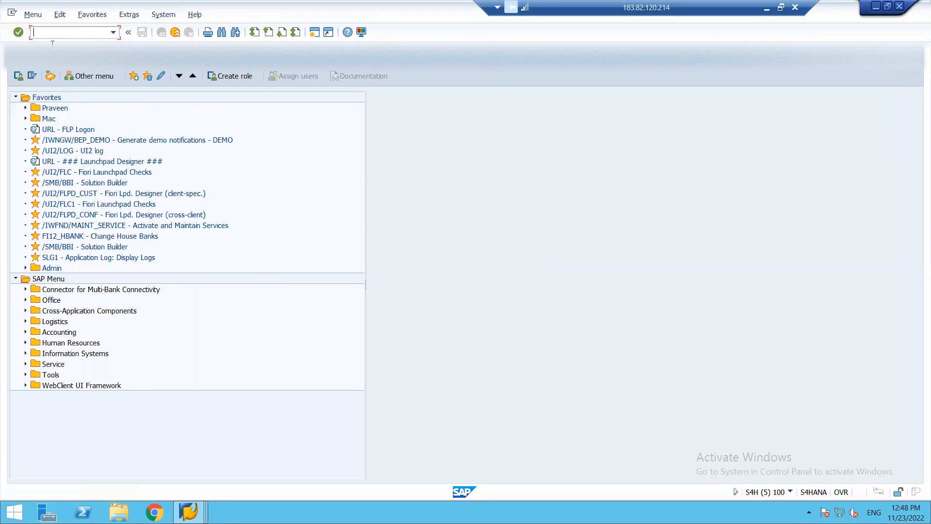
Step: Open the KO01 transaction for creating an internal order, found under Controlling's internal order master data
click(24, 333)
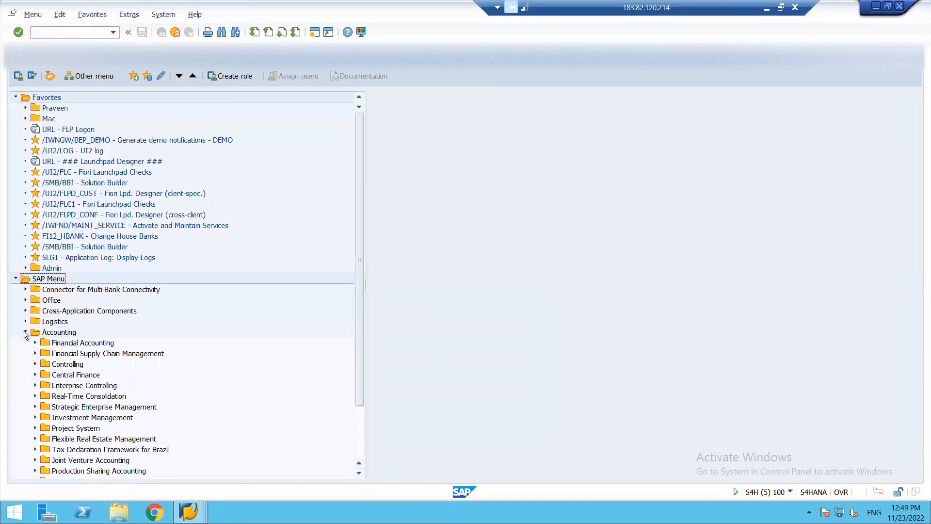
click(34, 364)
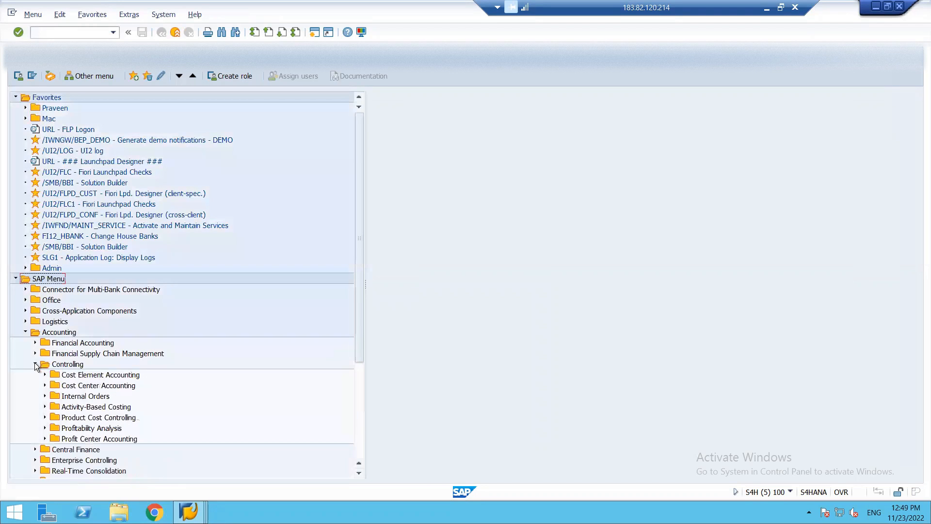
click(45, 397)
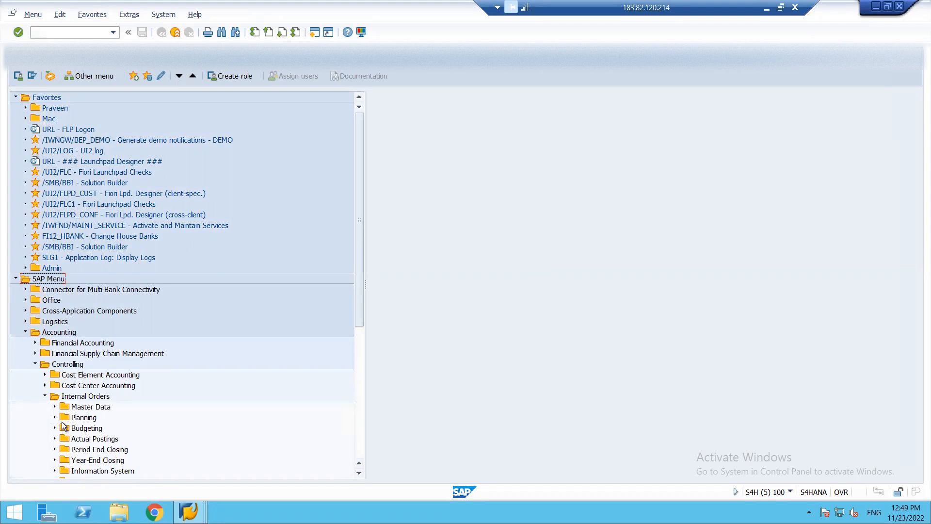
click(55, 407)
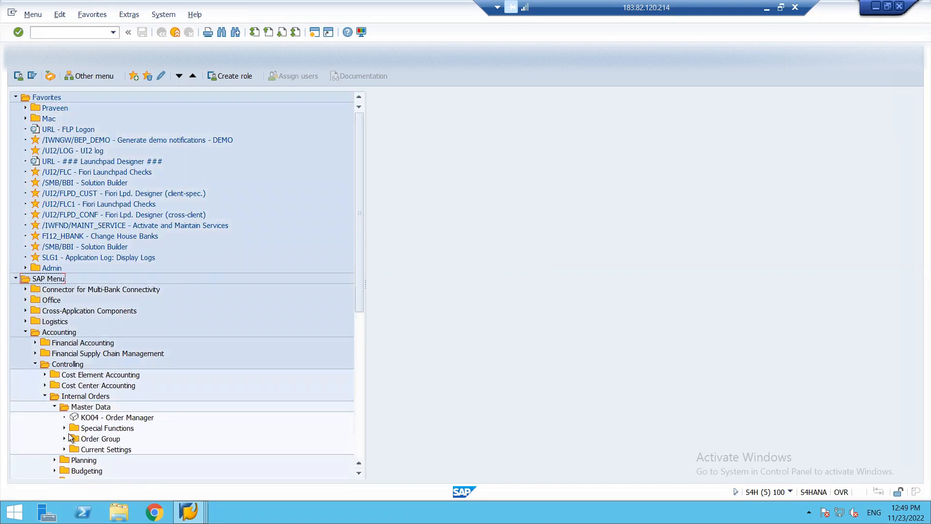
click(65, 429)
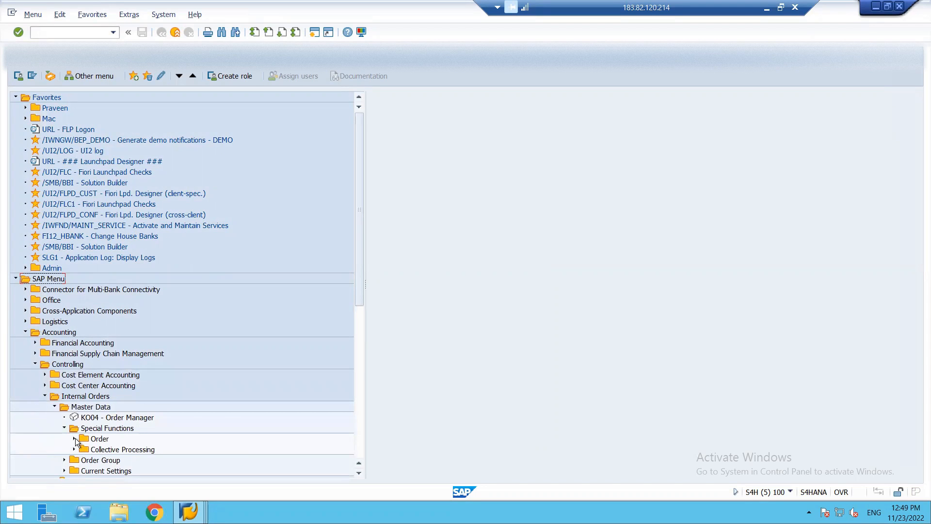
click(74, 439)
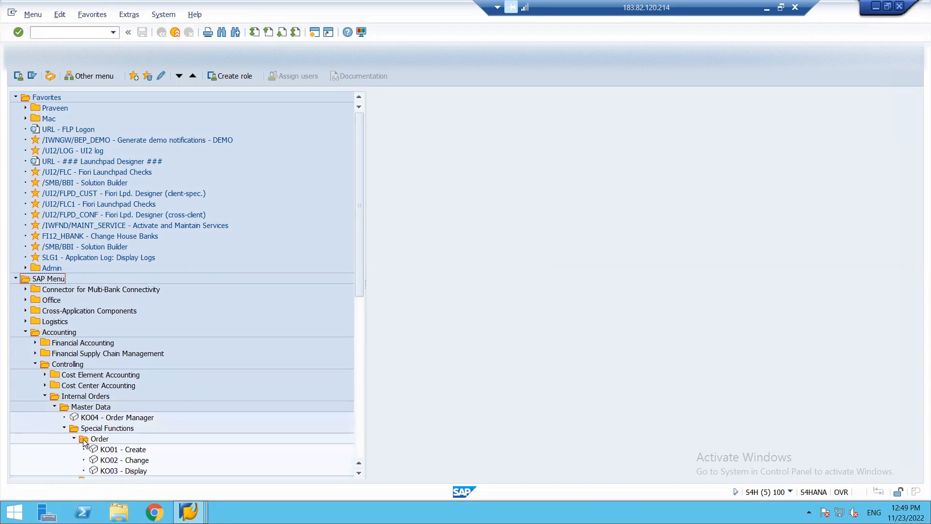
double_click(118, 449)
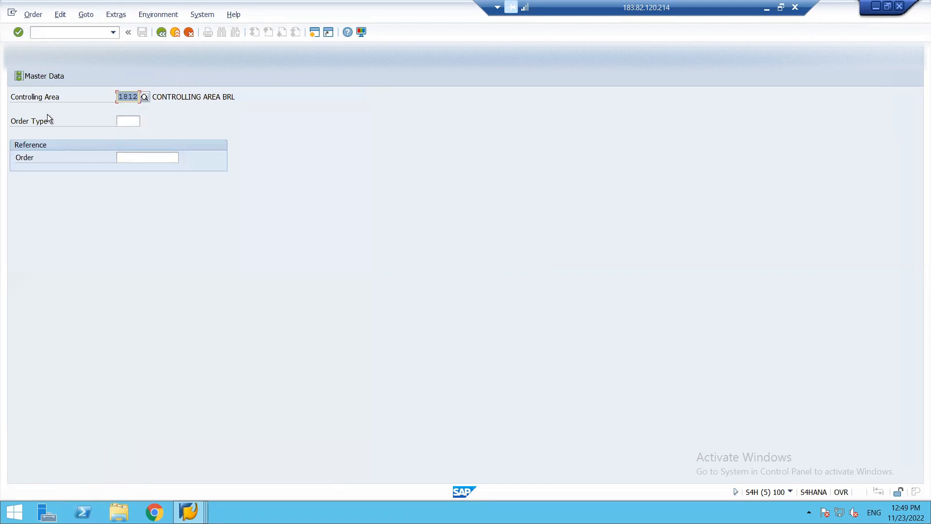
Step: Choose order type BR18, Internal orders: Marketing 1812, from the possible values for the new internal order
click(124, 122)
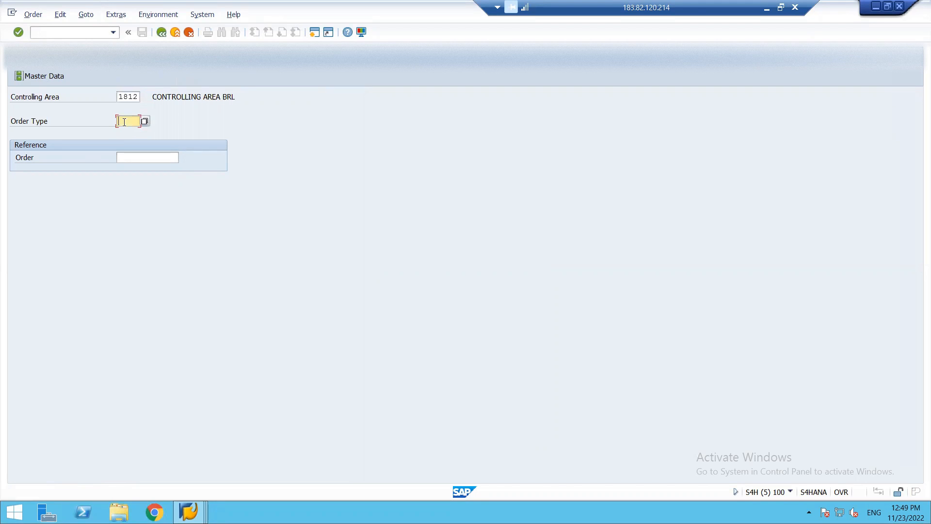
click(145, 121)
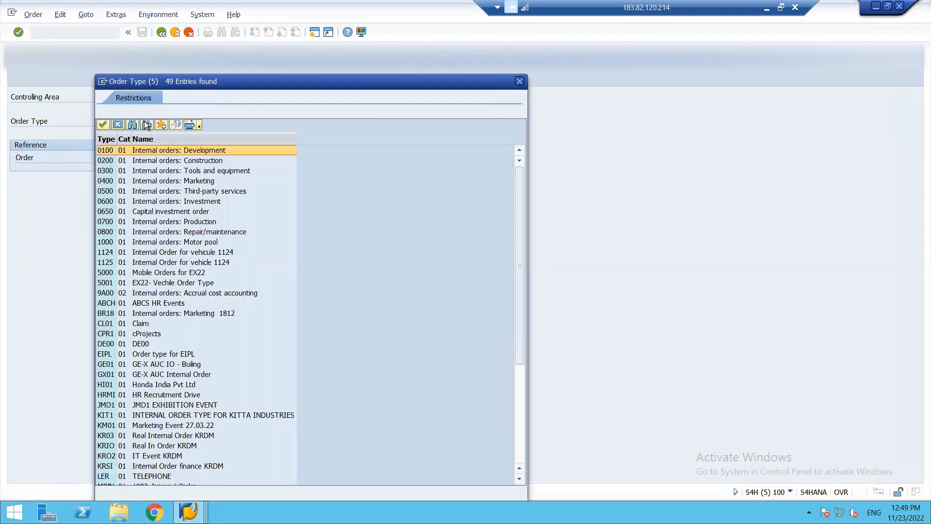
key(Down)
key(Down)
key(Down)
key(Down)
key(Down)
key(Down)
key(Down)
key(Down)
key(Down)
key(Down)
key(Down)
key(Down)
key(Down)
key(Down)
key(Down)
key(Down)
key(Down)
key(Down)
key(Down)
key(Down)
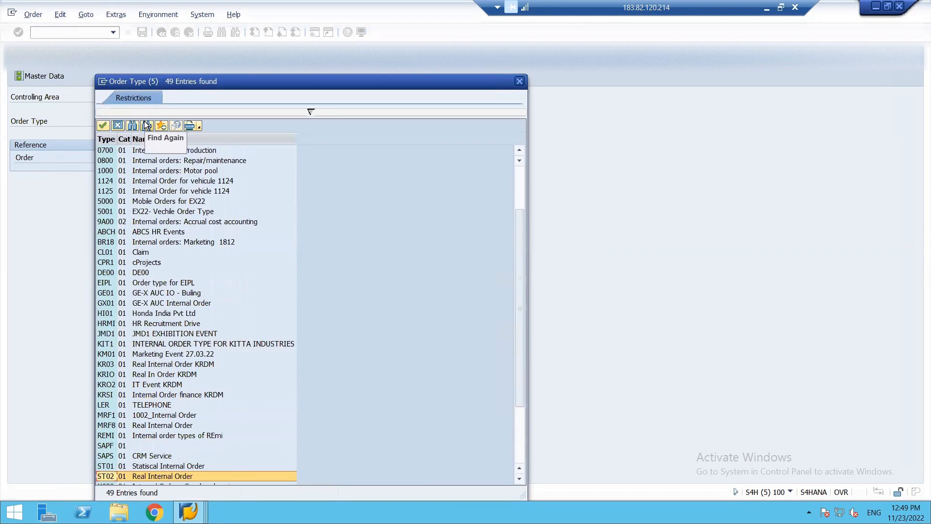
key(Down)
key(Down)
key(Down)
key(Down)
key(Down)
key(Up)
key(Up)
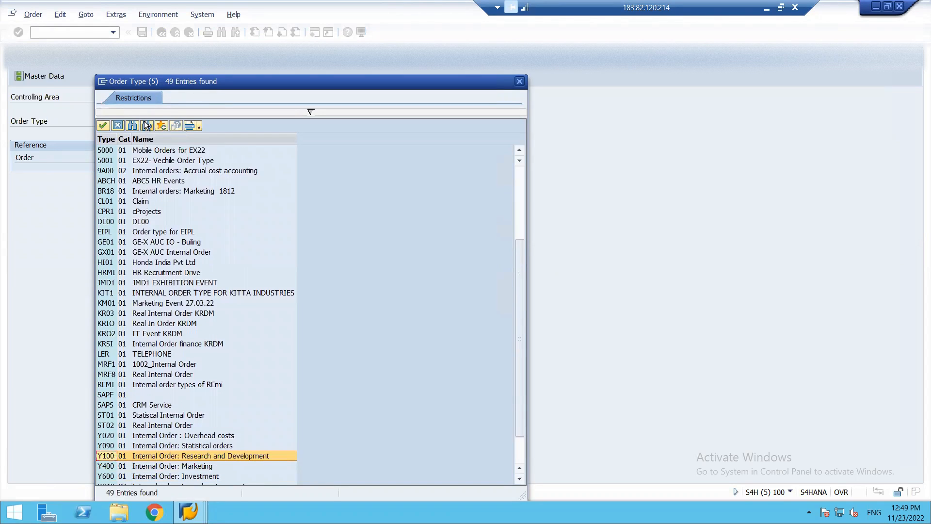
key(Up)
key(Up)
key(Up)
key(Up)
key(Up)
key(Up)
key(Up)
key(Up)
key(Up)
key(Up)
key(Up)
key(Up)
key(Up)
key(Up)
key(Up)
key(Up)
key(Up)
key(Up)
key(Up)
key(Up)
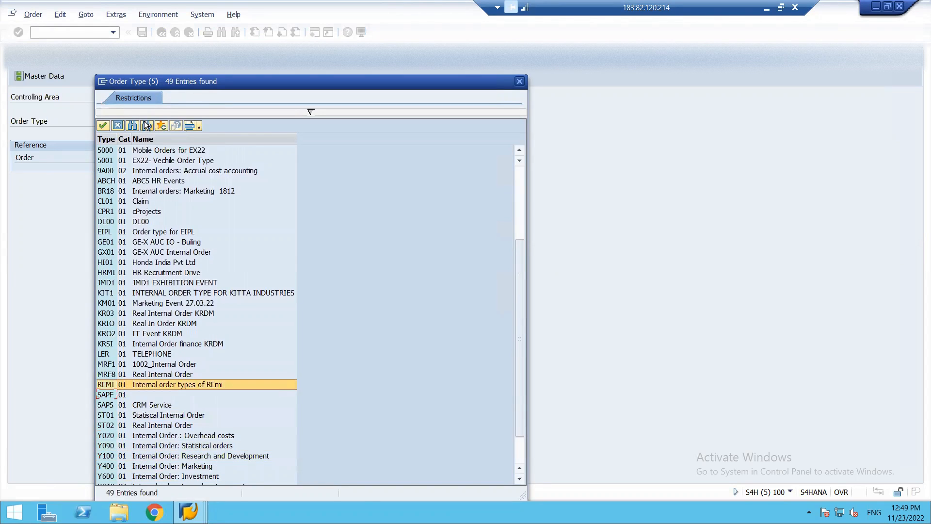
key(Up)
key(Up)
key(Down)
key(Down)
key(Down)
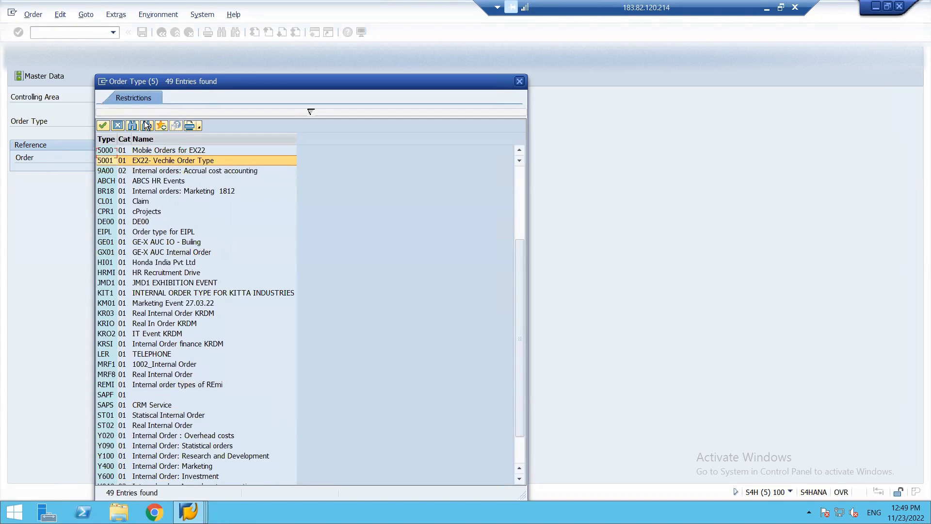
key(Down)
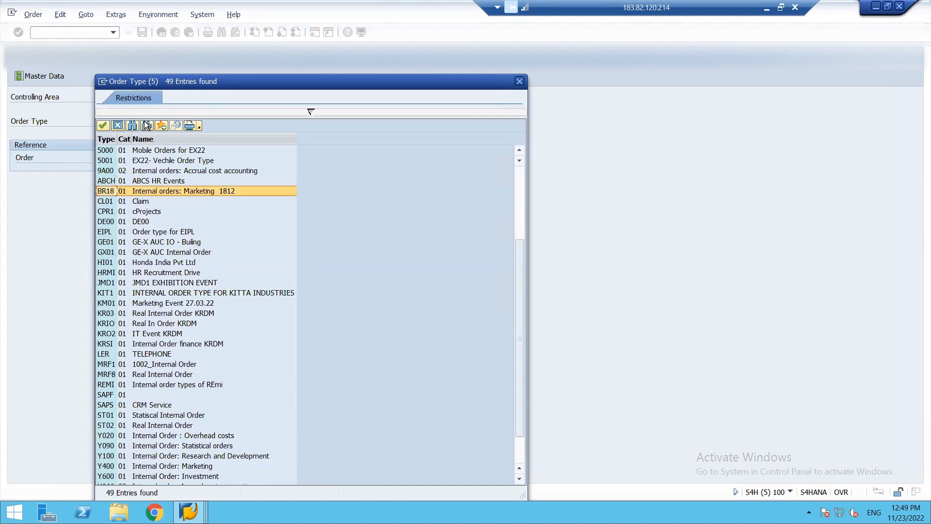
key(Return)
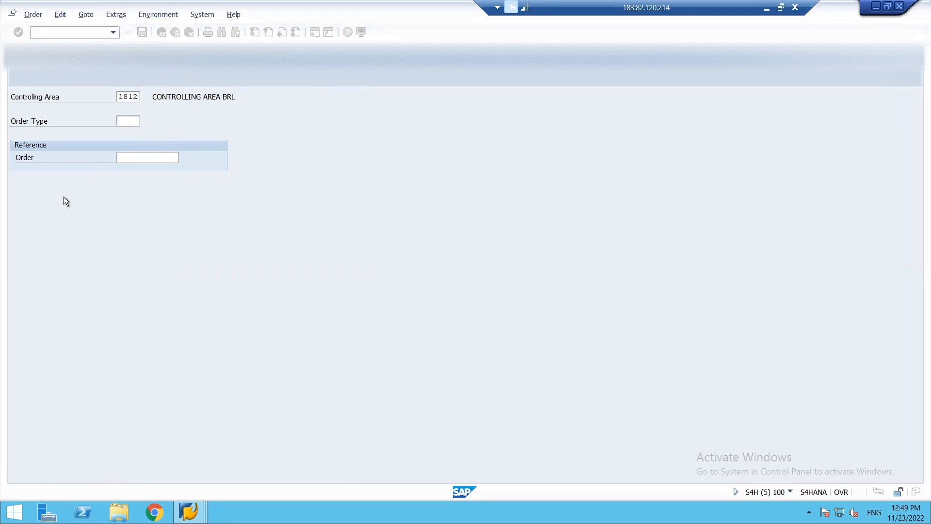
Step: Open the master data of the new BR18 order and go from its assignments to the control data
click(42, 76)
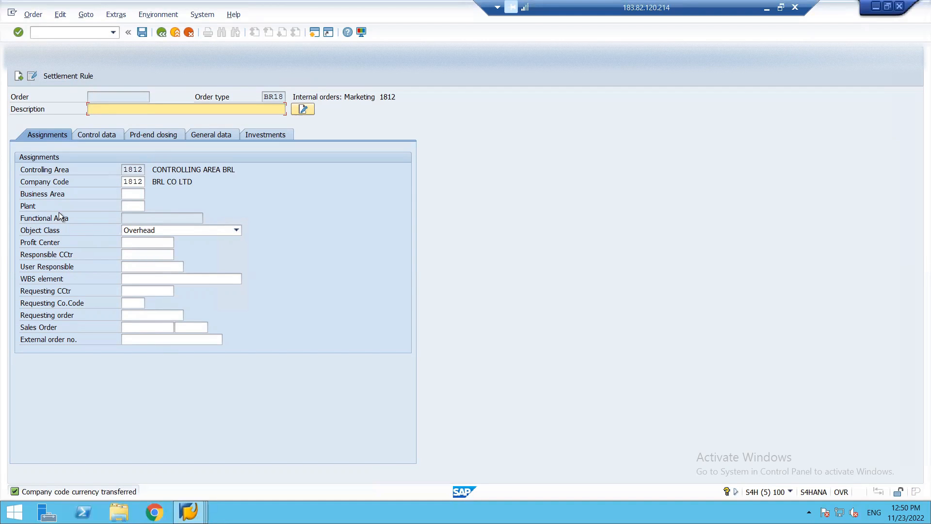
click(139, 206)
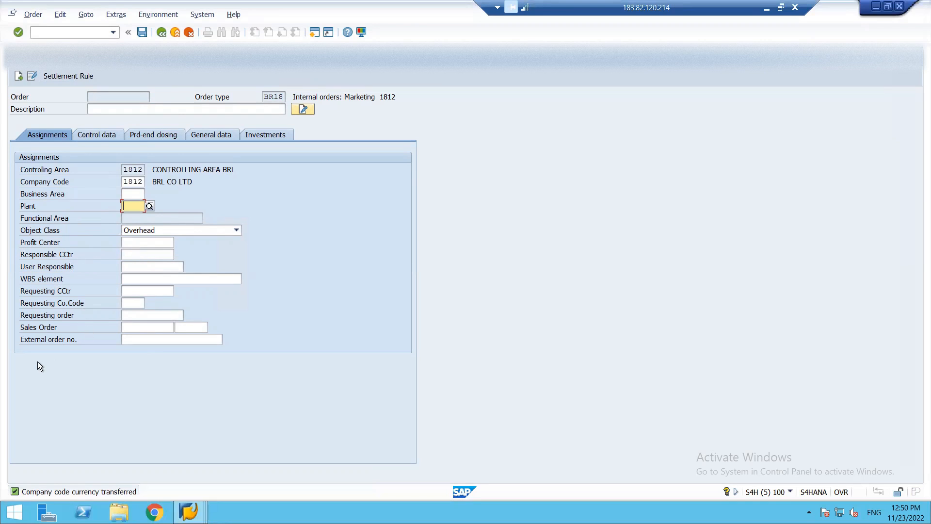
click(96, 135)
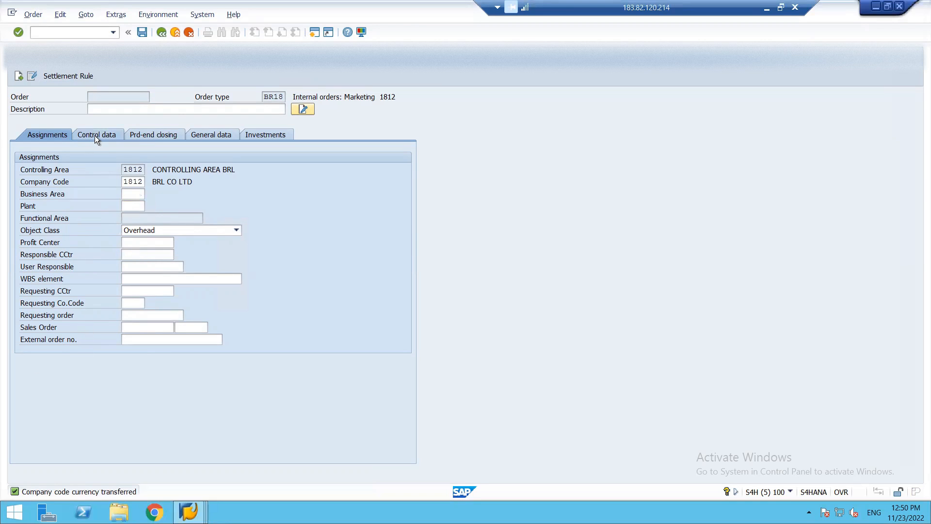
Step: Enter Winter Apparel Launch AW23 as the description of the new internal order
click(131, 111)
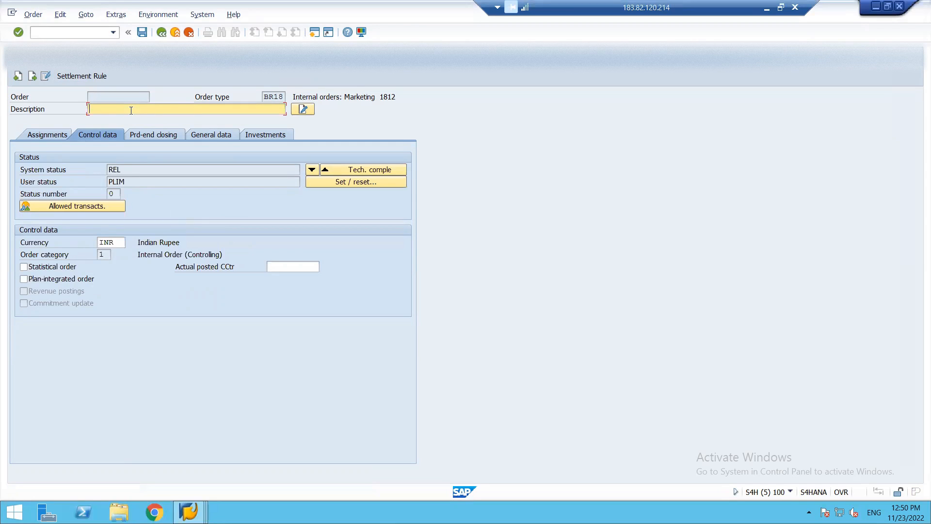
text(W)
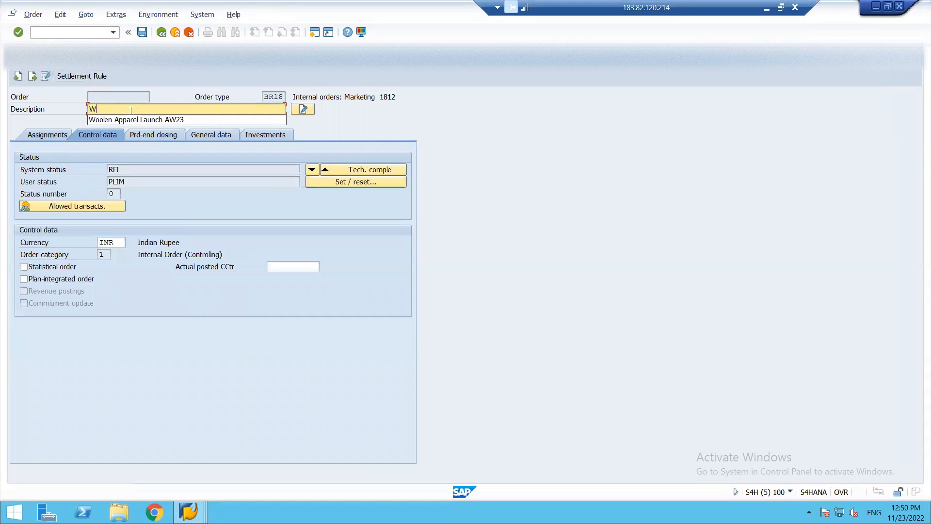
text(intter Appar)
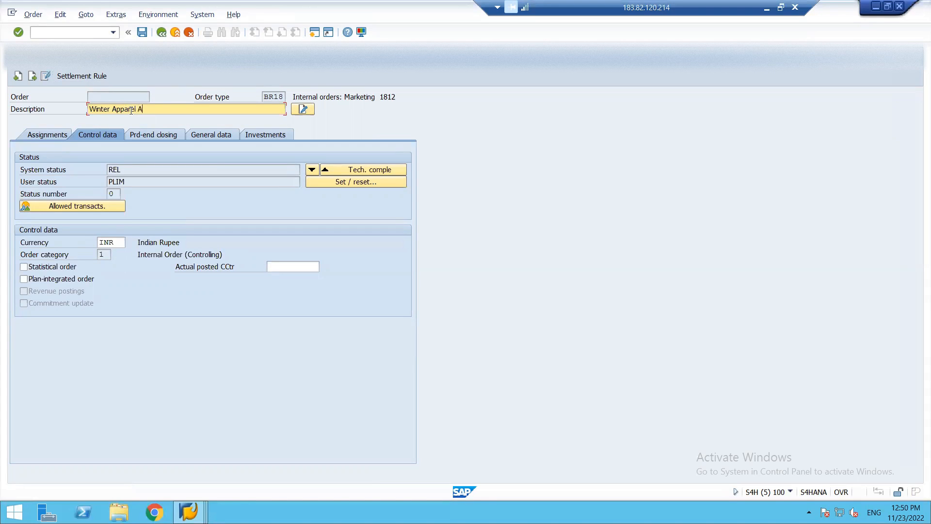
text(el Launch AW23)
Step: Look through the period-end closing, general data and investments sections of the new order
click(142, 133)
click(210, 137)
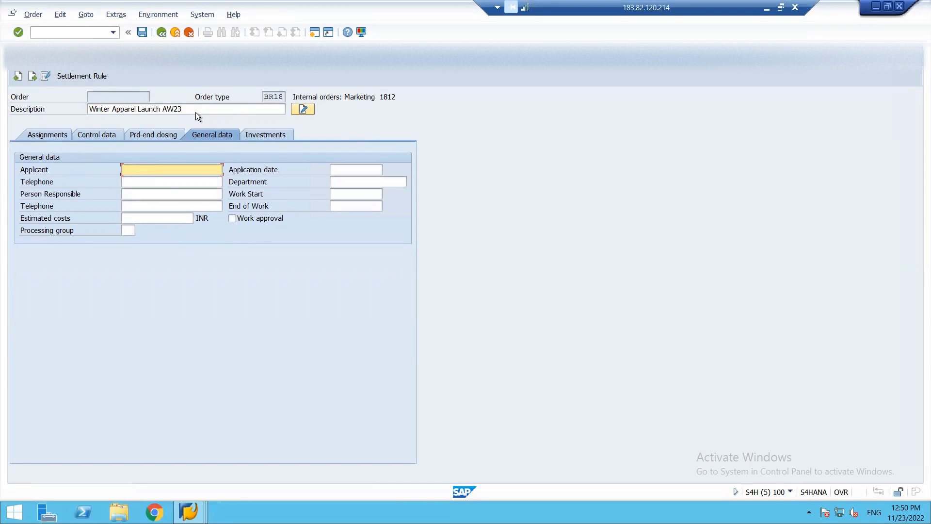
click(252, 137)
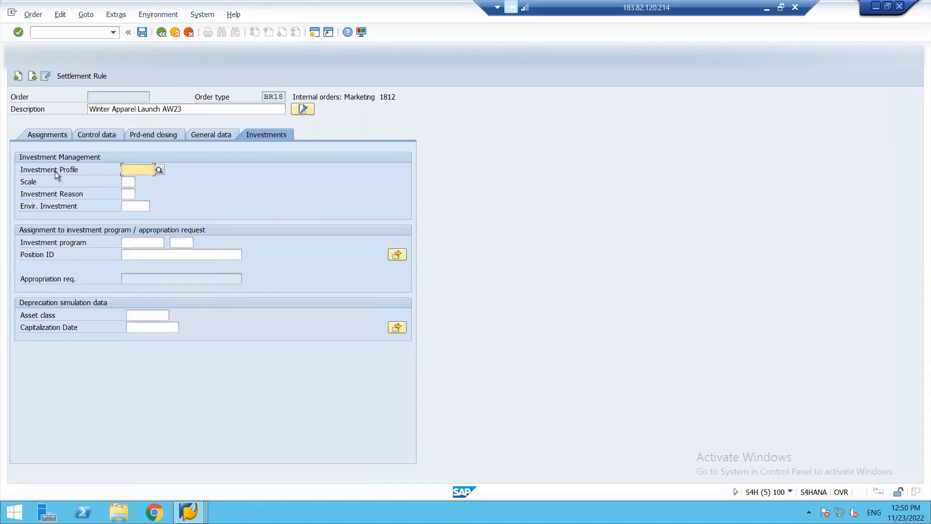
Step: Open the order's settlement rule and assign category CTR with cost center 18_MARK_01 to the first distribution rule
click(80, 77)
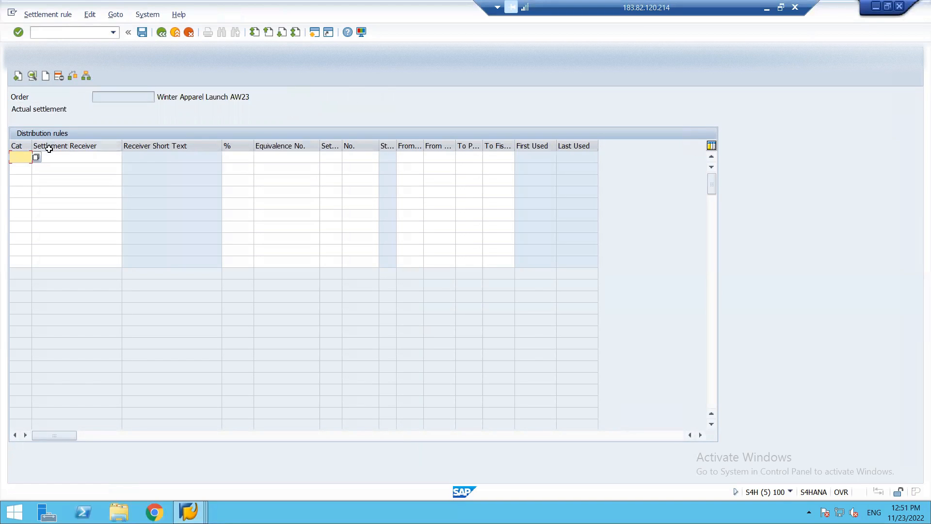
click(37, 158)
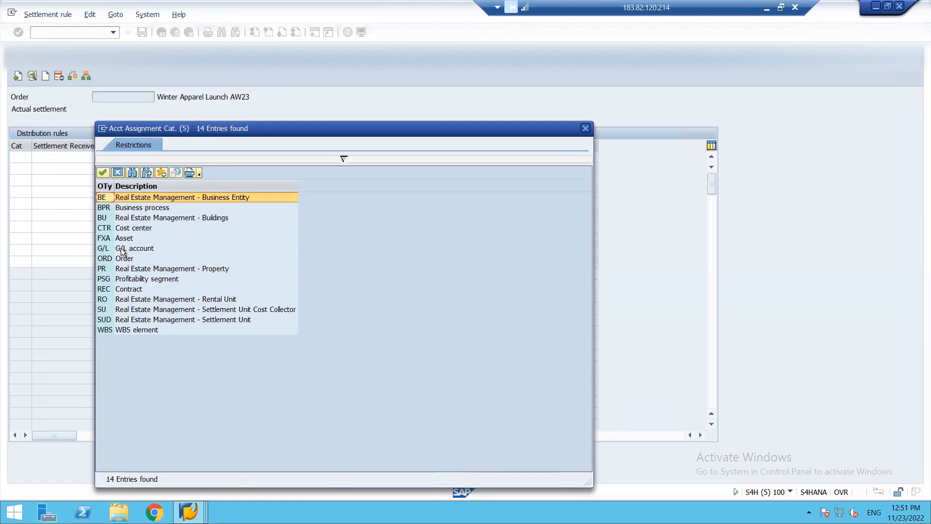
double_click(129, 228)
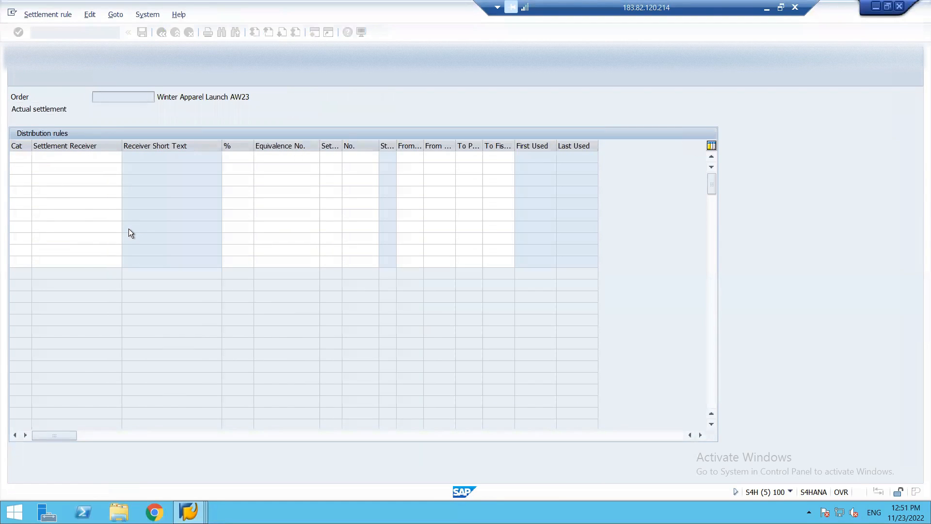
click(56, 157)
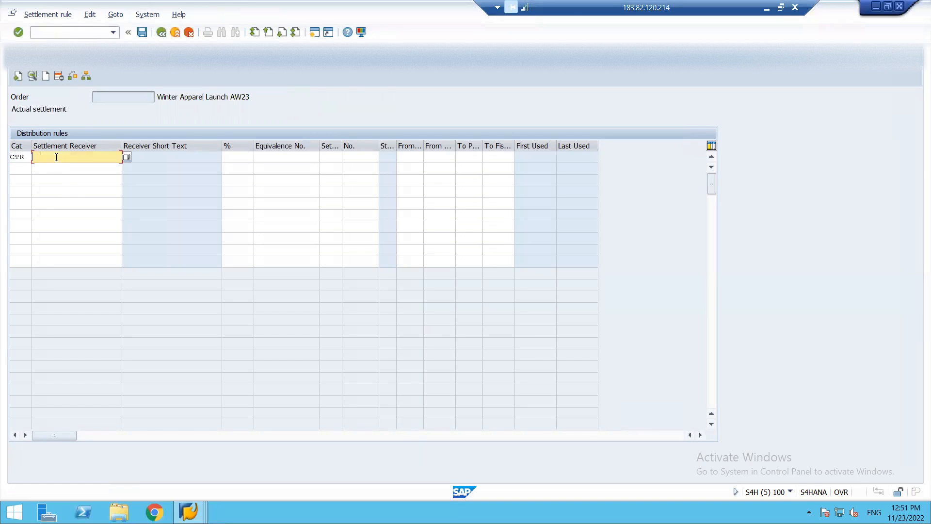
click(127, 156)
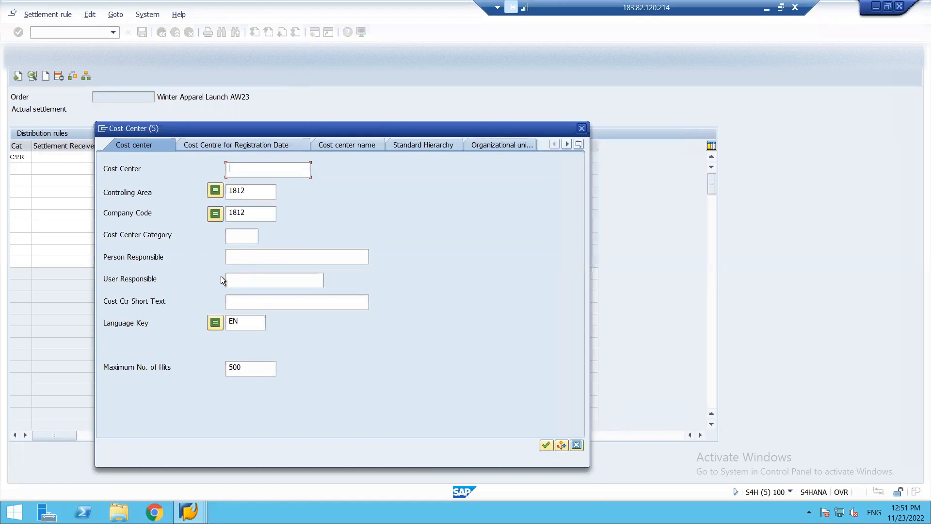
key(Return)
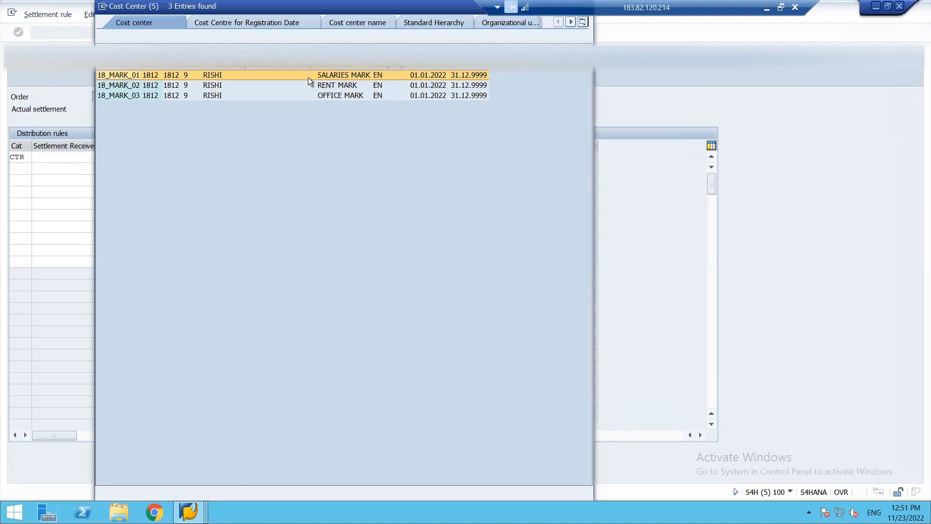
double_click(296, 74)
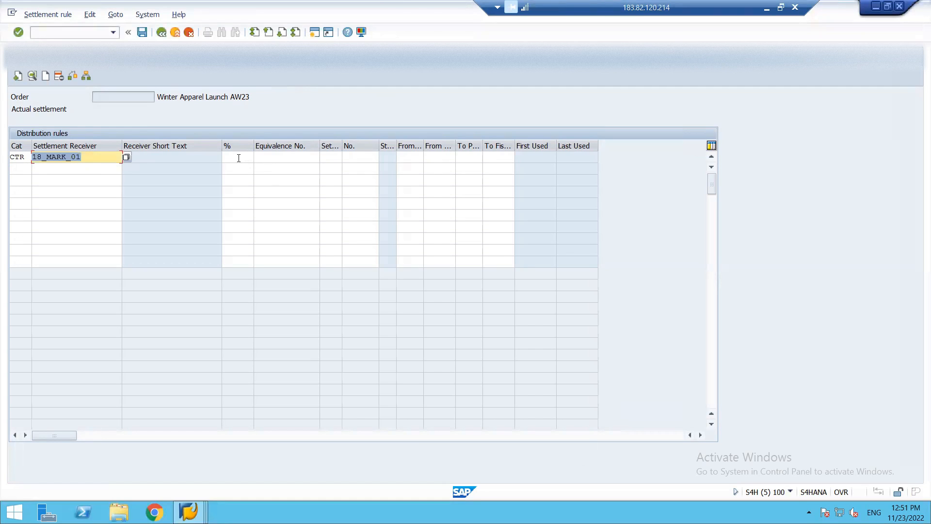
Step: Set the settlement share of the first and second distribution rules to 50 percent each
click(238, 157)
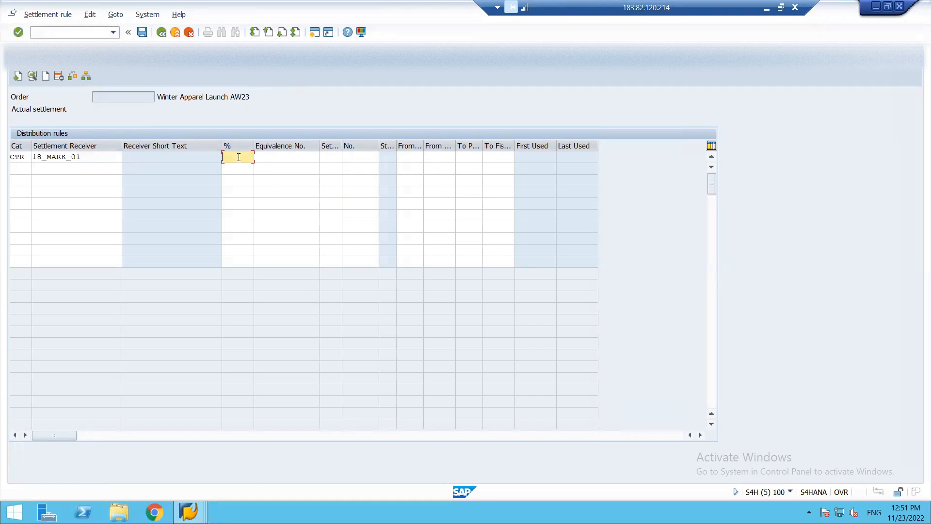
text(50)
click(235, 169)
text(50)
Step: Give the second distribution rule category CRT and settlement receiver 18_MARK_02, and try to save the order
click(22, 167)
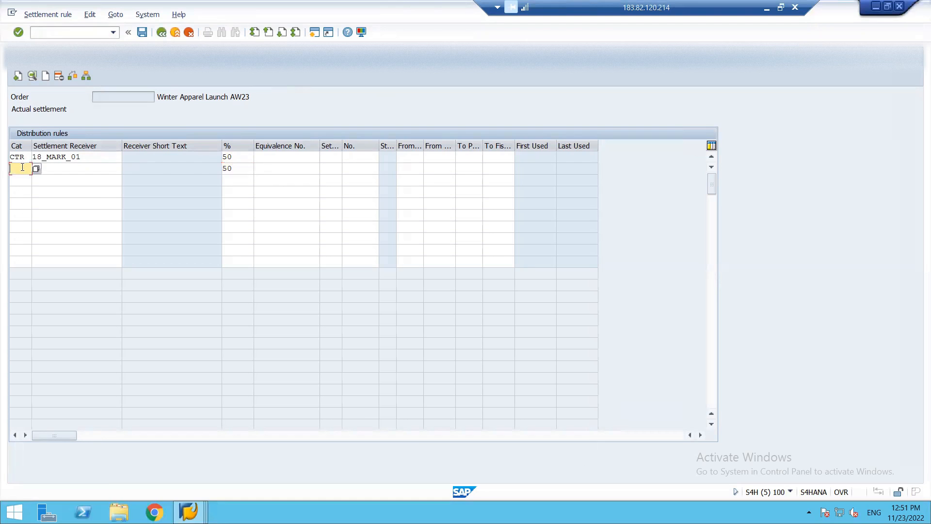
text(crt)
click(77, 168)
text(18)
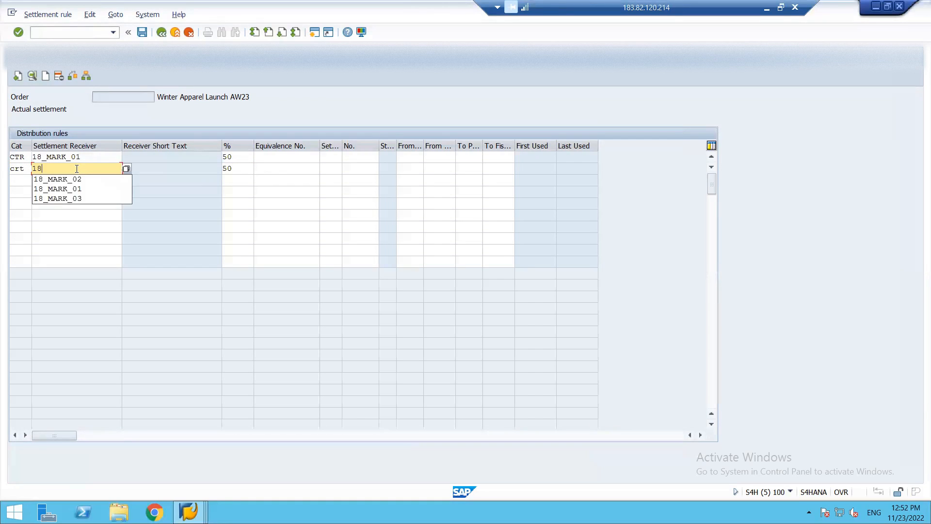
text(_,)
key(BackSpace)
text(mar)
click(76, 179)
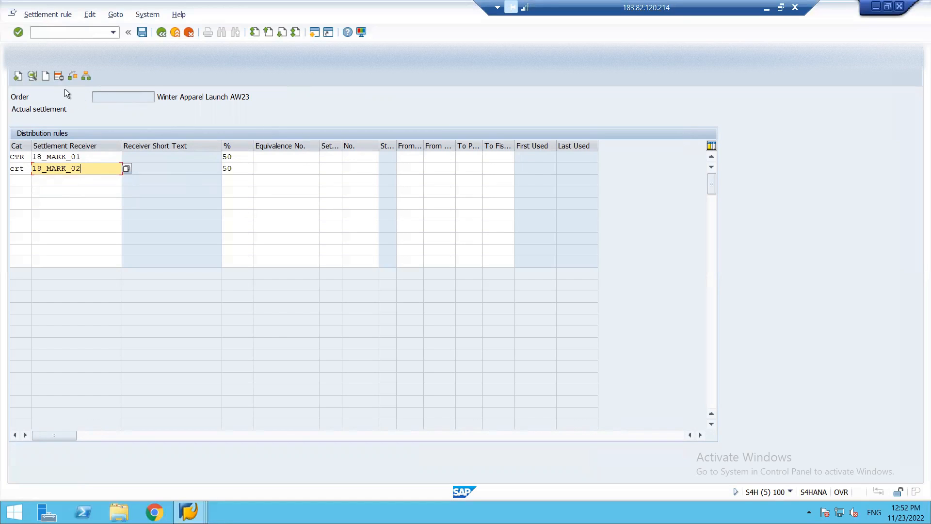
click(142, 33)
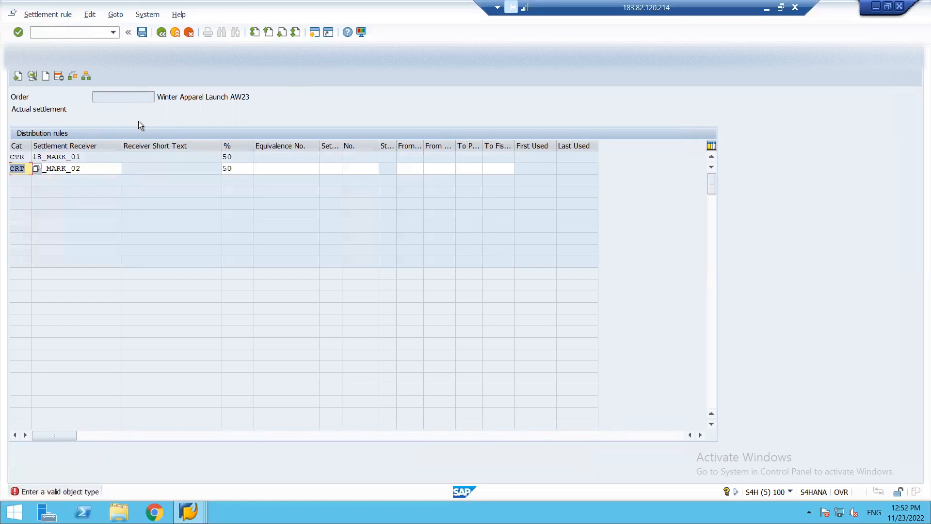
Step: Correct the second distribution rule's category to CTR, then save the internal order and accept the order validation
click(27, 171)
key(BackSpace)
key(BackSpace)
text(tr)
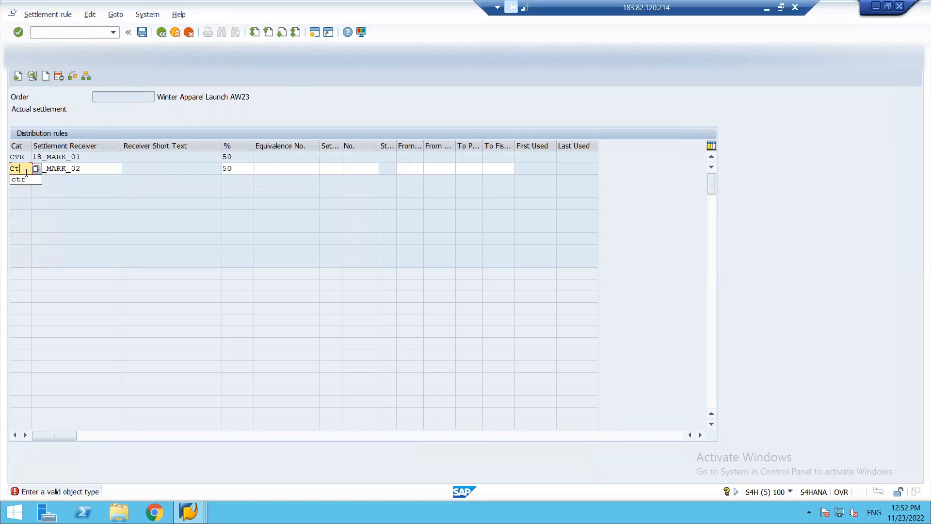
click(141, 31)
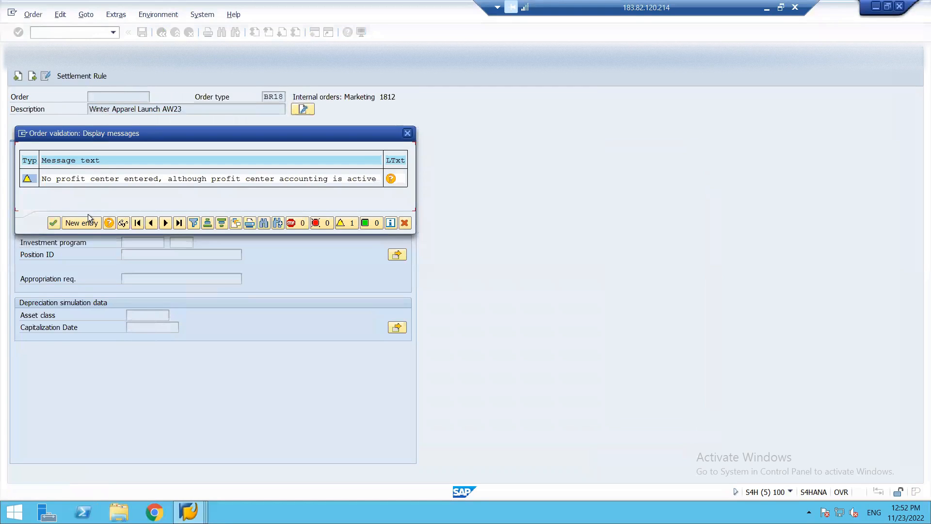
click(53, 225)
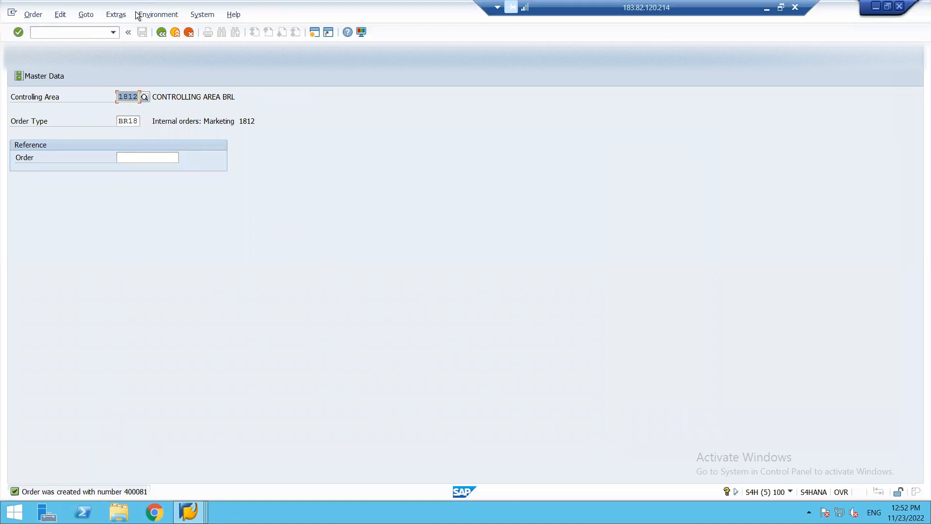
Step: Leave order creation for the SAP start screen and open transaction OKB9 for default account assignments
click(161, 32)
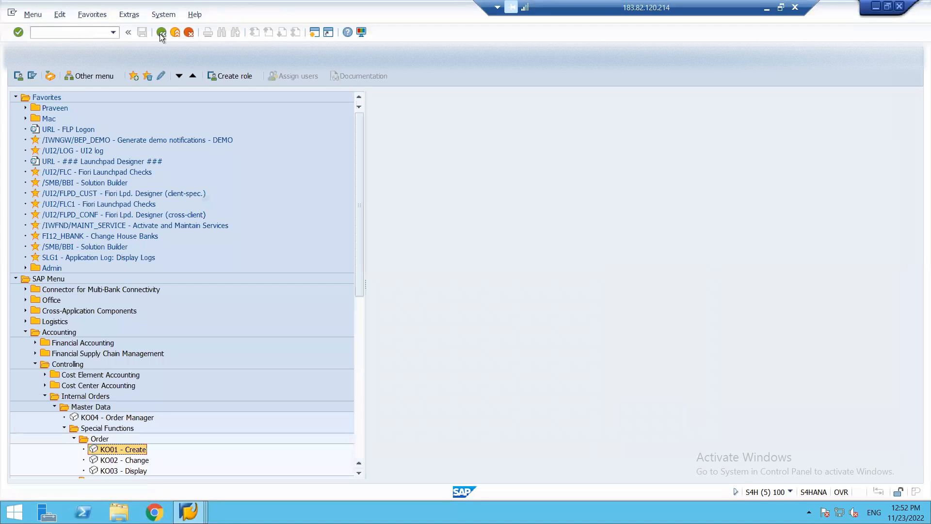
click(75, 31)
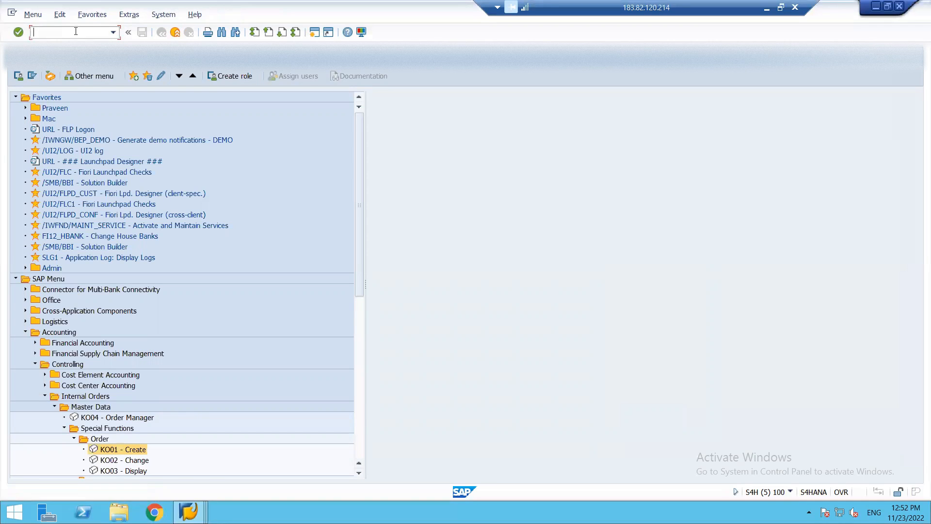
text(okb9)
key(Return)
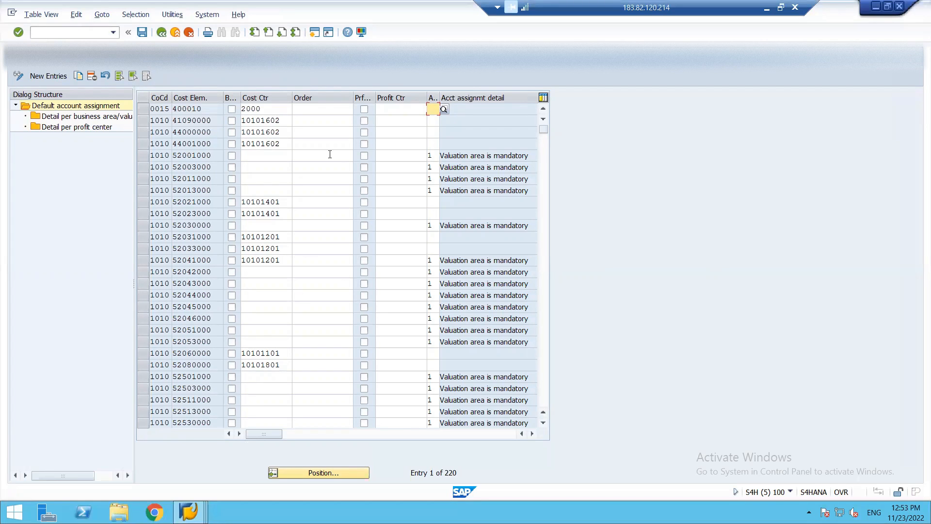
Step: Position the default account assignment list at the entries of company code 1812
click(318, 472)
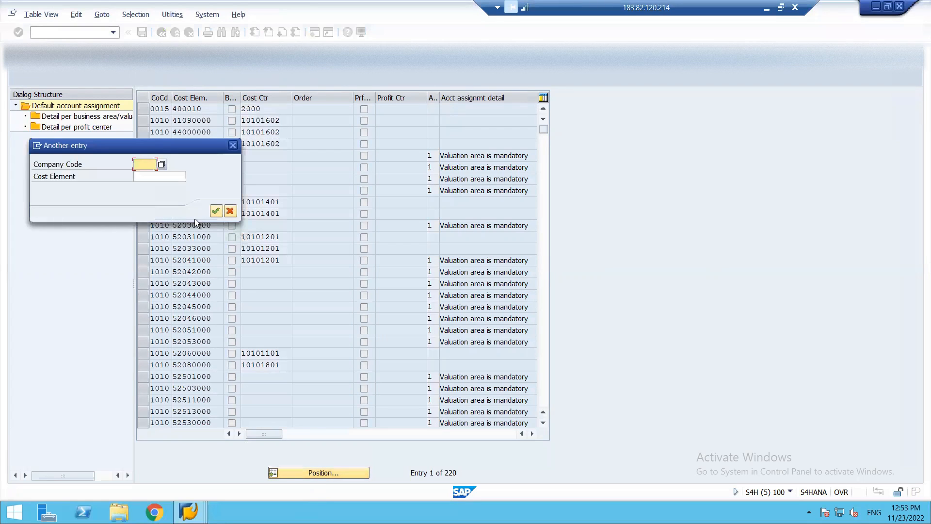
click(233, 145)
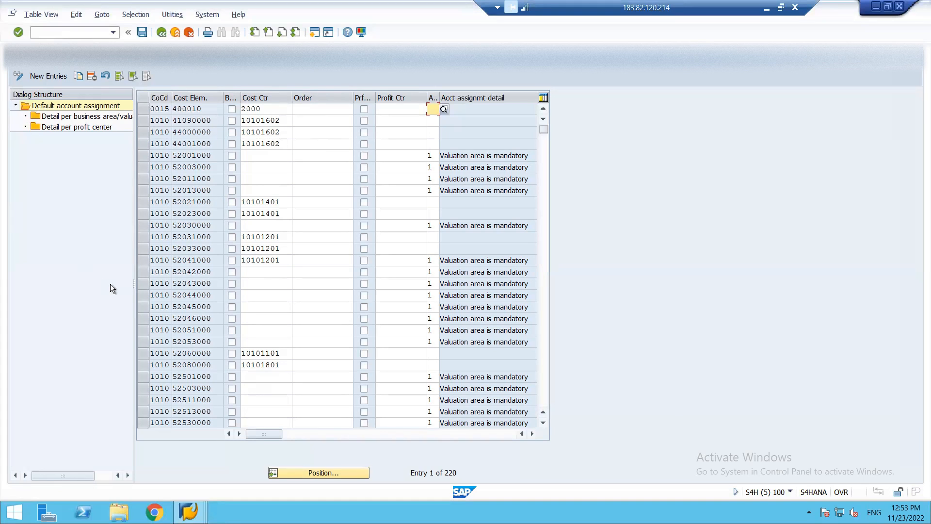
click(310, 472)
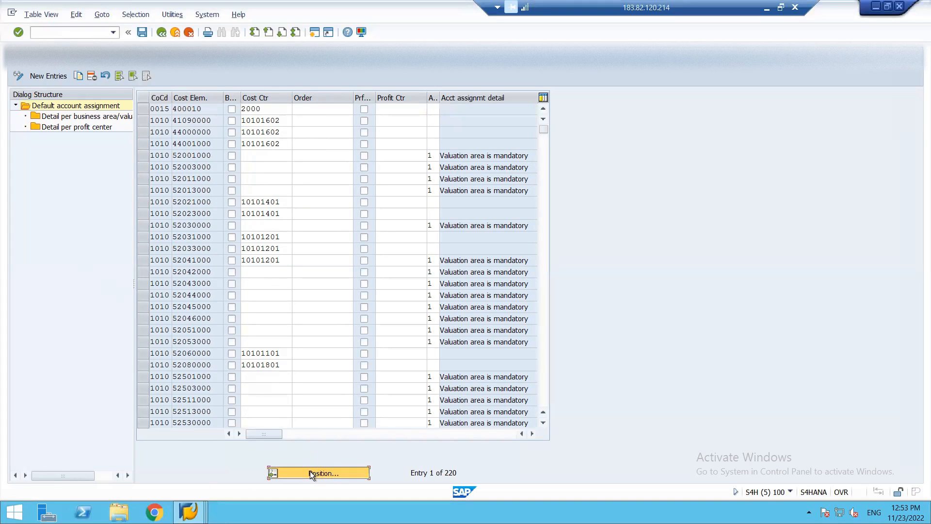
text(1812)
key(Return)
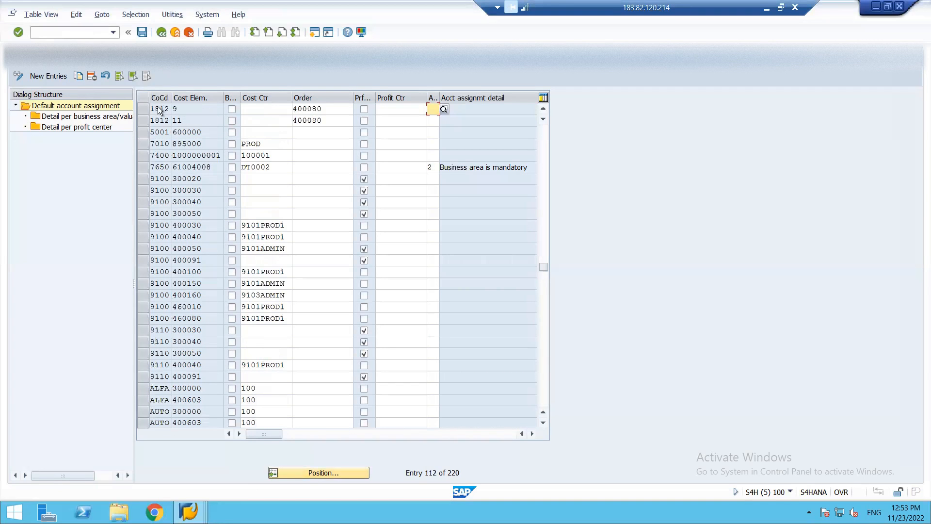
Step: Check company code 1812's default order assignment for cost element 9, then leave OKB9 for the start screen
click(147, 110)
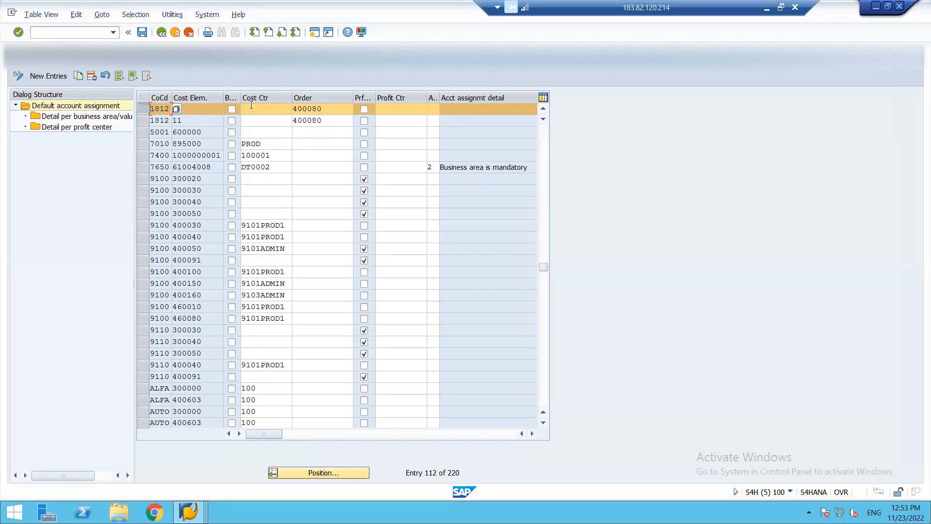
text(9)
click(162, 31)
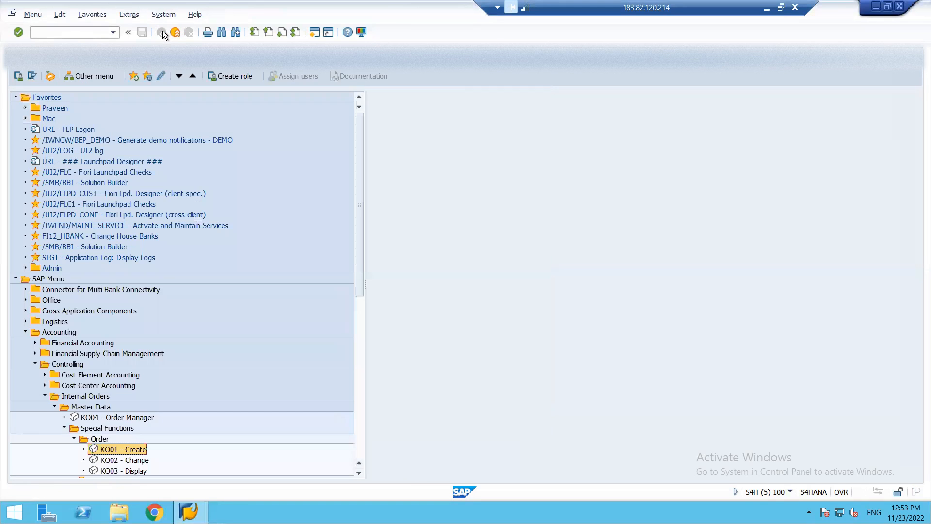
Step: Collapse the internal orders' Special Functions folders and open transaction F-02 for a G/L account posting
click(74, 32)
click(73, 439)
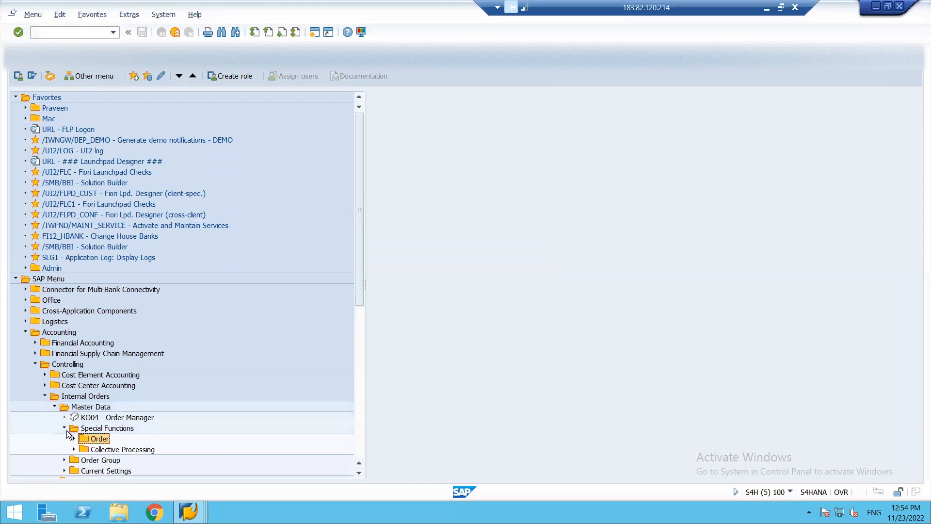
click(64, 429)
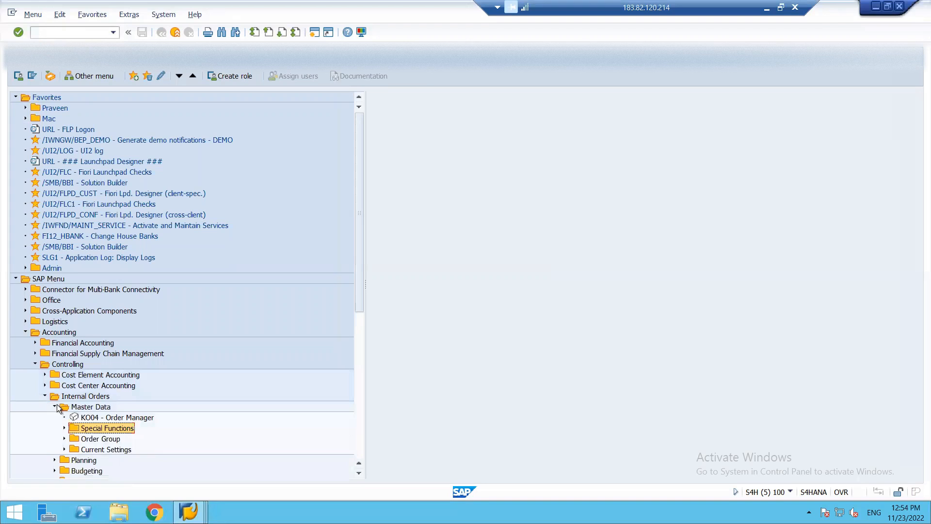
click(52, 32)
text(f-02)
key(Return)
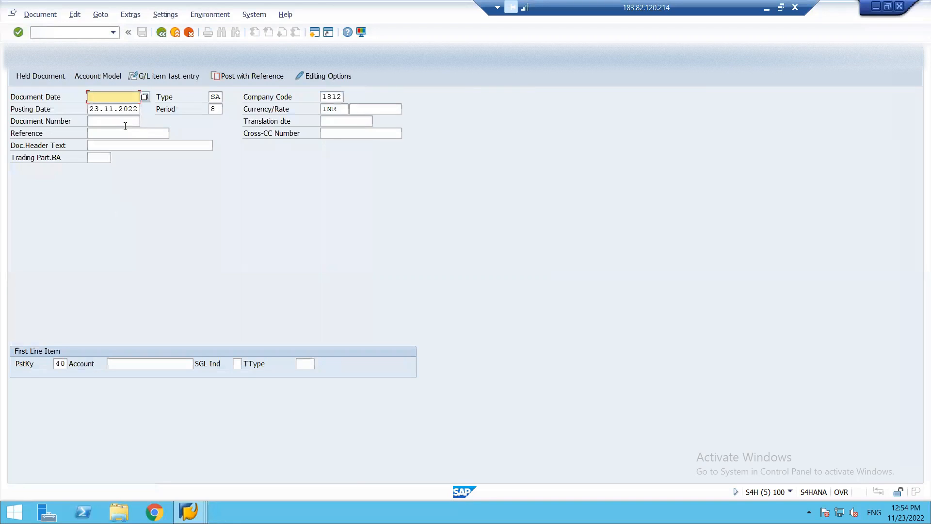
Step: Date the G/L posting 23.11.2022, open its G/L item fast entry and enable tax calculation
text(23.11.20)
text(22)
key(Return)
click(168, 80)
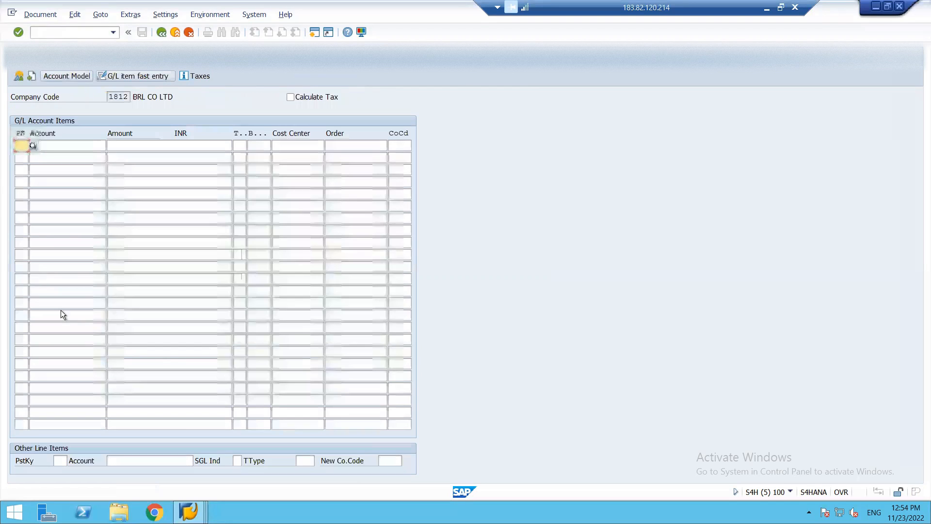
click(290, 97)
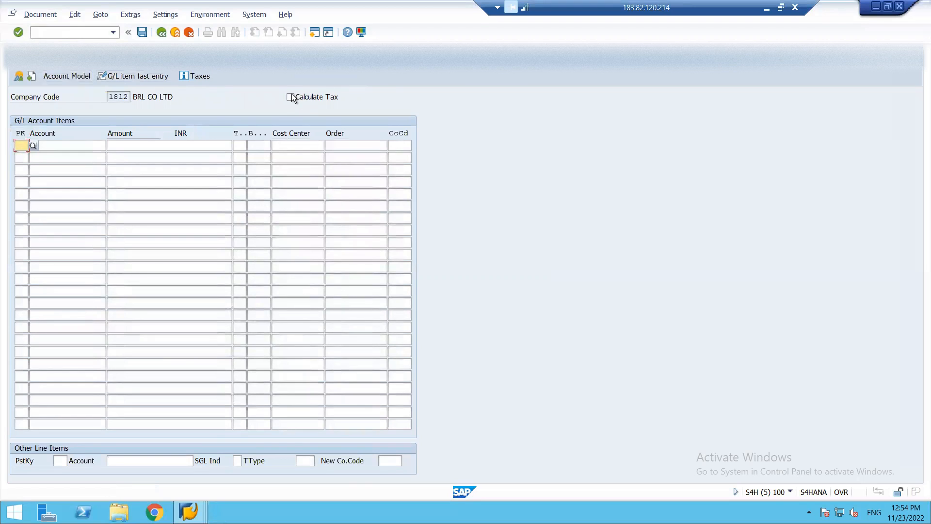
Step: Enter the first line item with posting key 81, account 9 and amount 11800
click(20, 146)
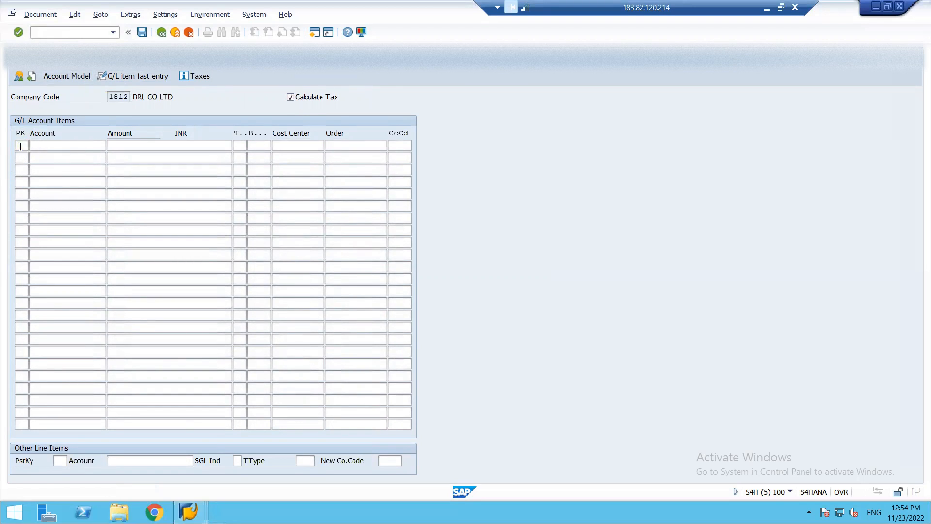
text(81)
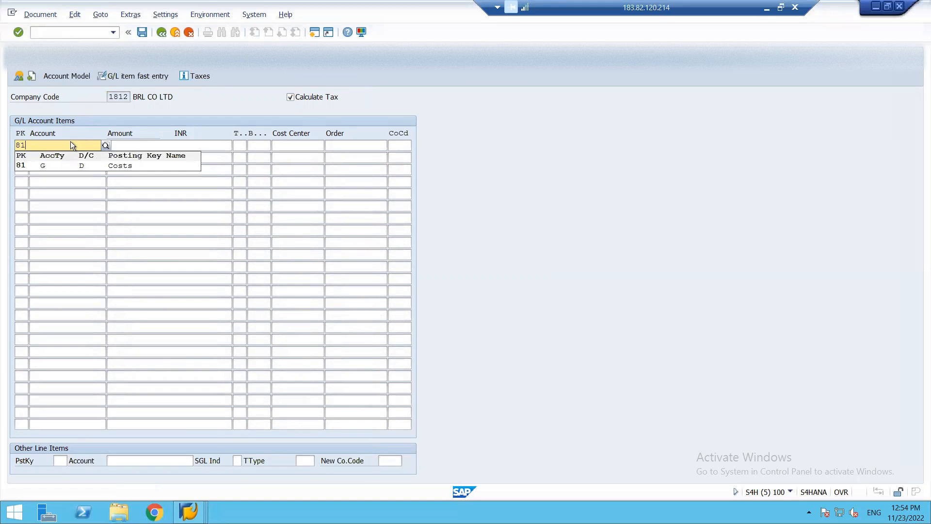
click(56, 168)
click(19, 157)
text(81)
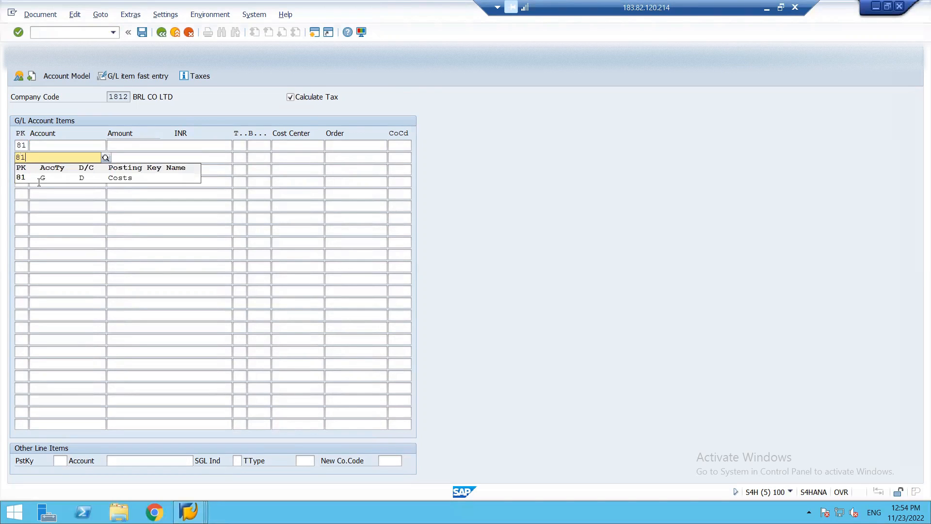
click(42, 178)
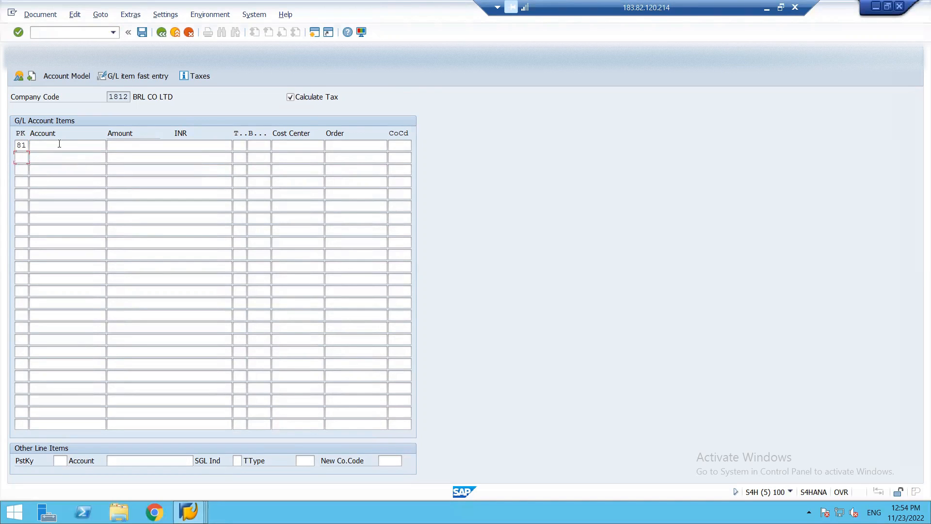
click(59, 145)
text(9)
click(152, 146)
text(118000)
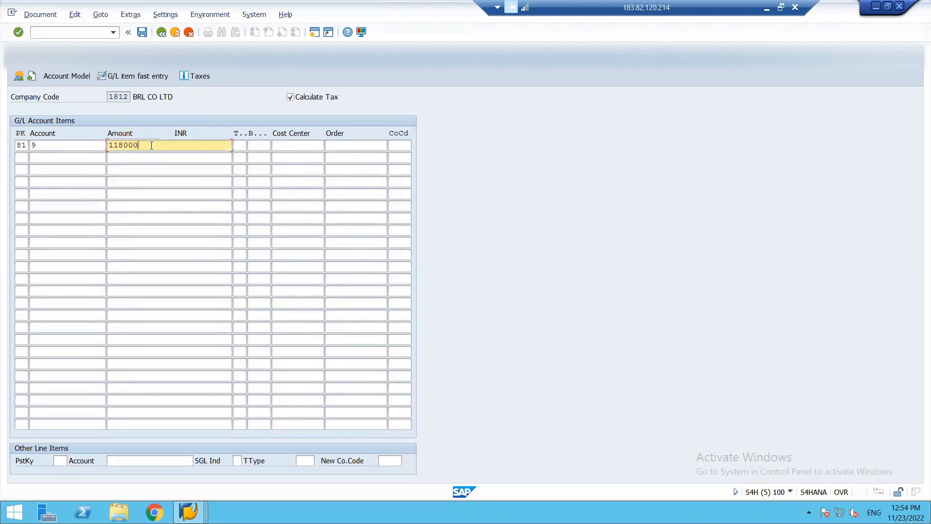
key(BackSpace)
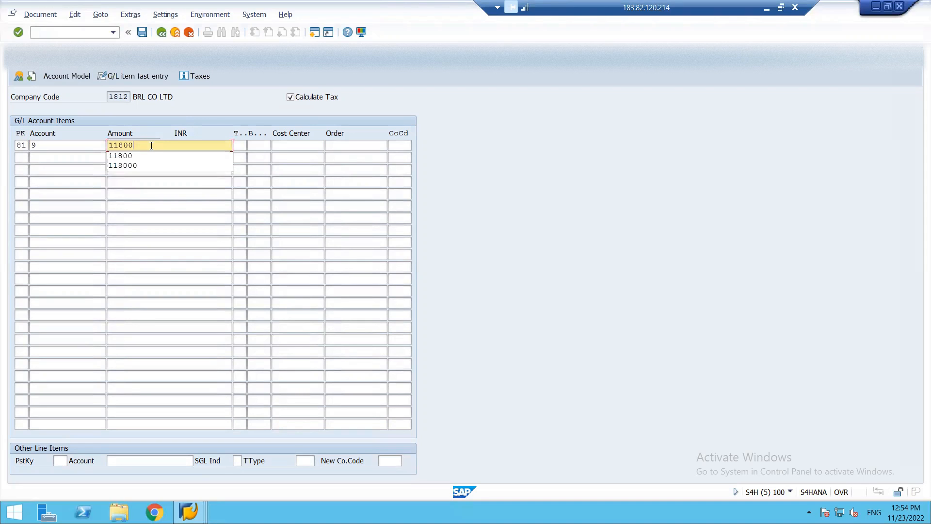
click(142, 202)
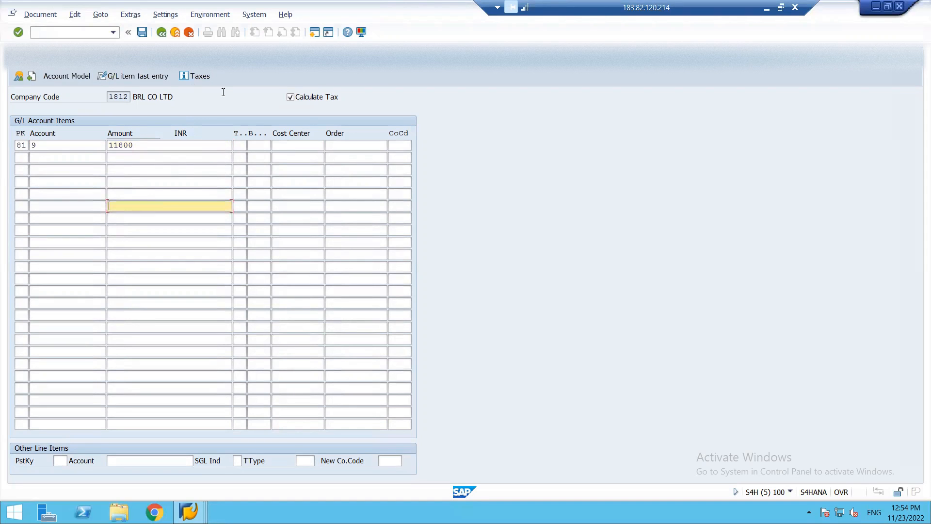
Step: Check which tax codes are offered for the first line item, leaving the list without choosing one
click(240, 144)
click(250, 146)
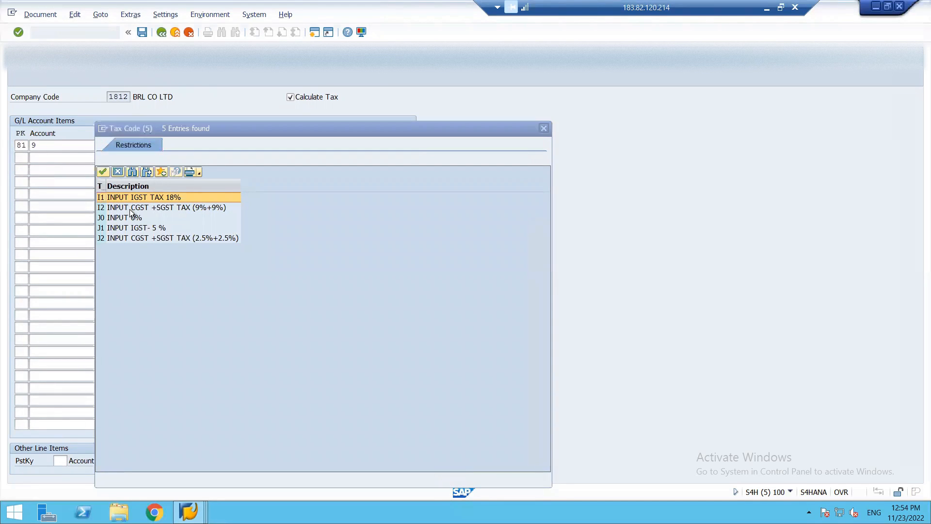
click(541, 129)
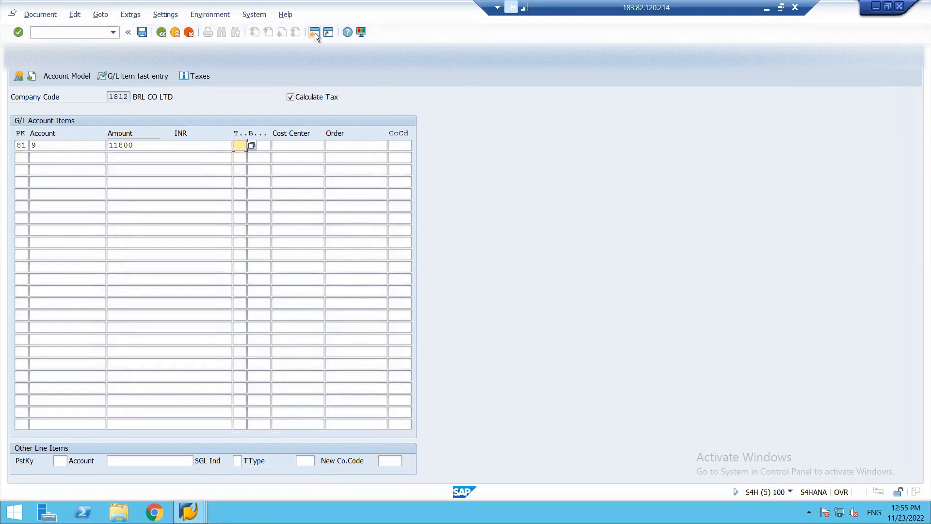
Step: Close the G/L account display and edit sessions, the G/L document entry and the settlement profile session, keeping the order type details
click(315, 33)
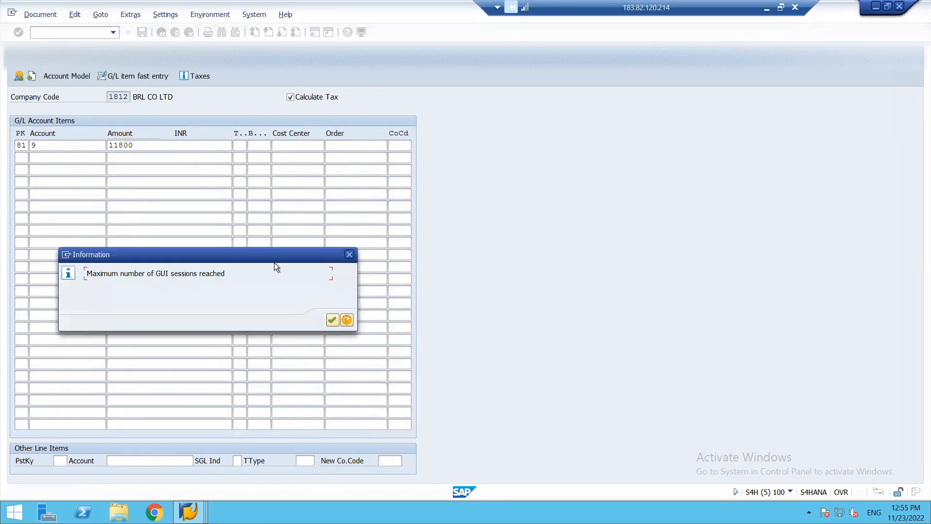
click(335, 320)
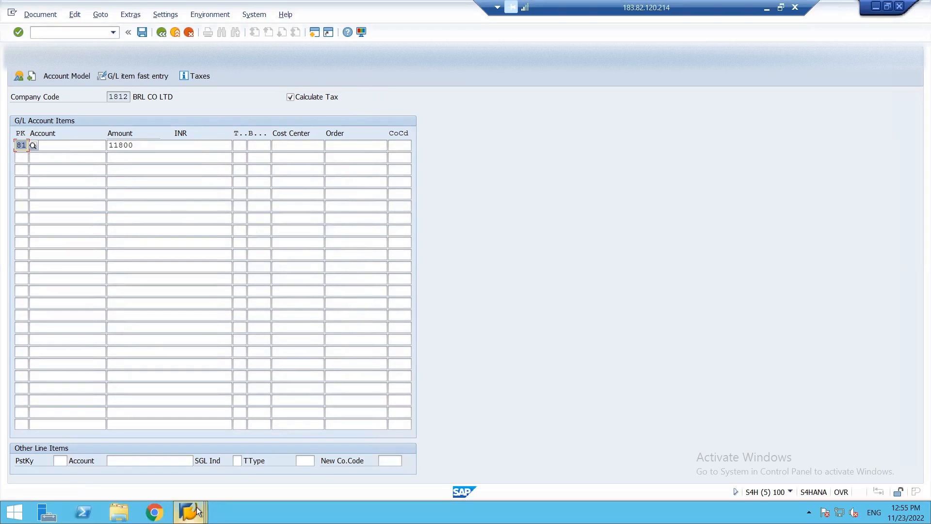
mouse_move(196, 507)
text(9)
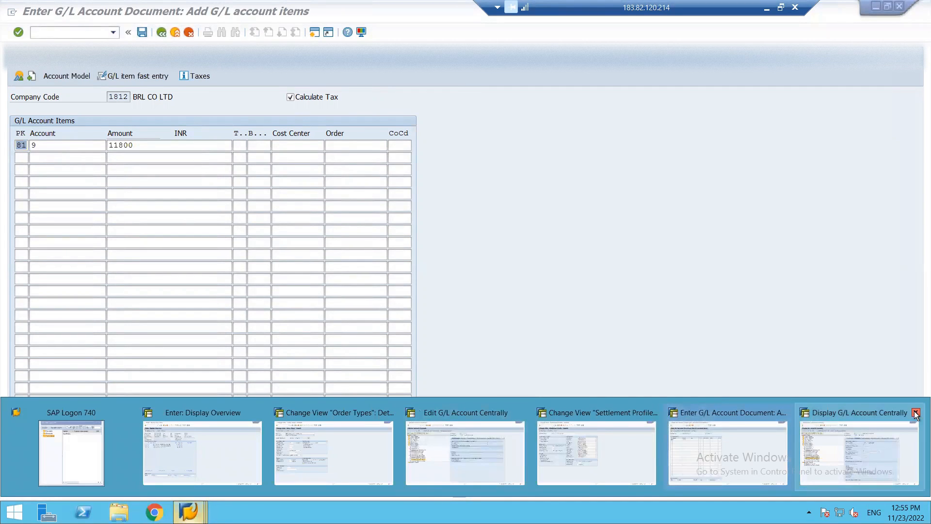
mouse_move(916, 413)
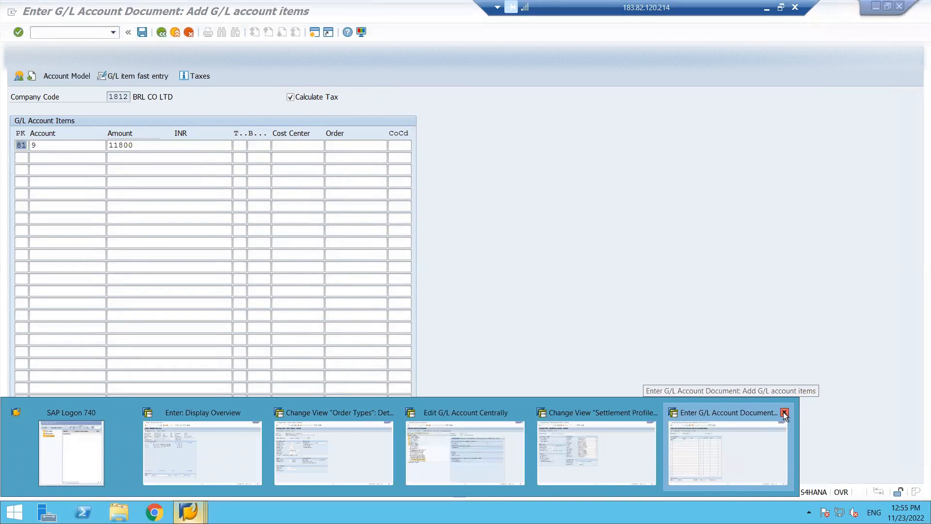
click(783, 411)
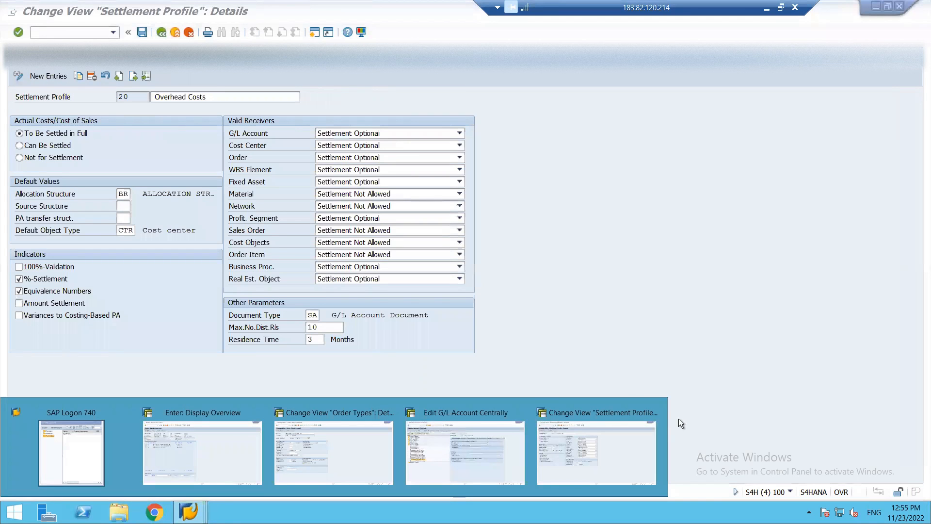
click(651, 413)
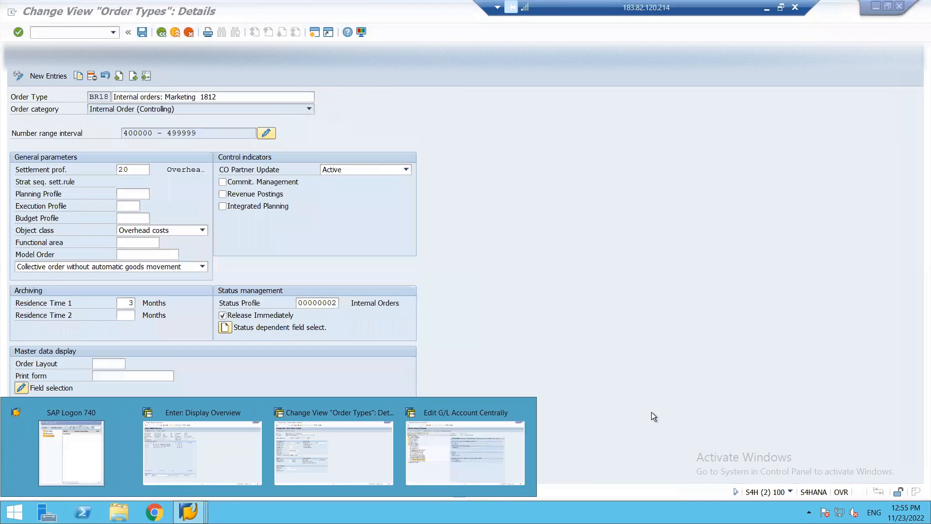
click(522, 413)
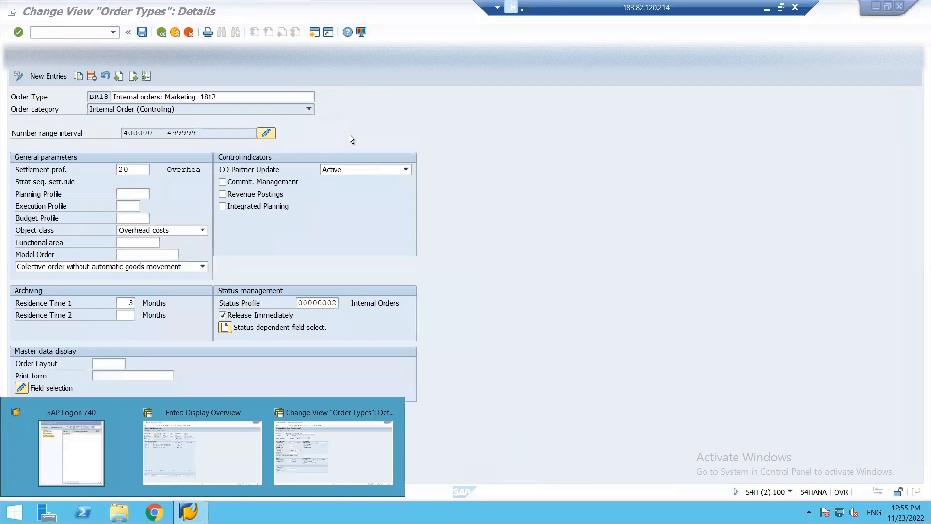
click(348, 135)
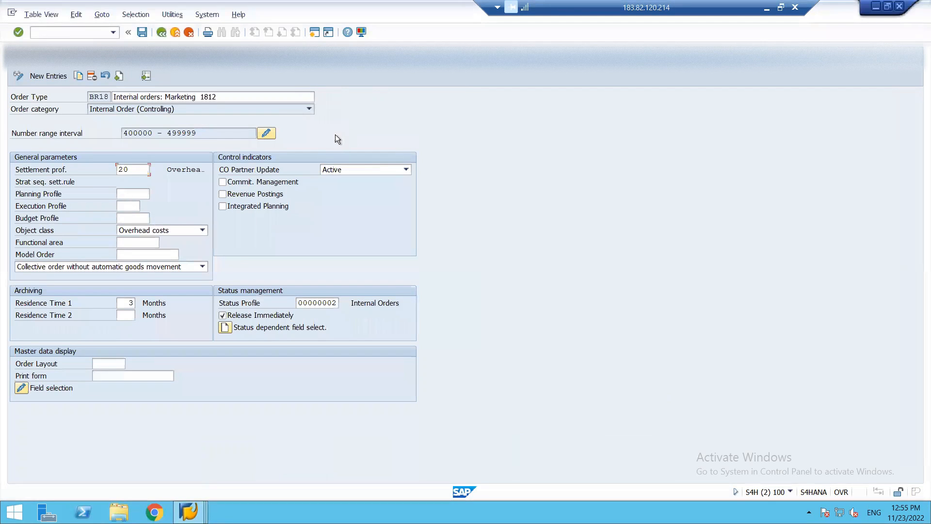
Step: Open transaction OBBG in a new session and position the country list at IN
click(315, 34)
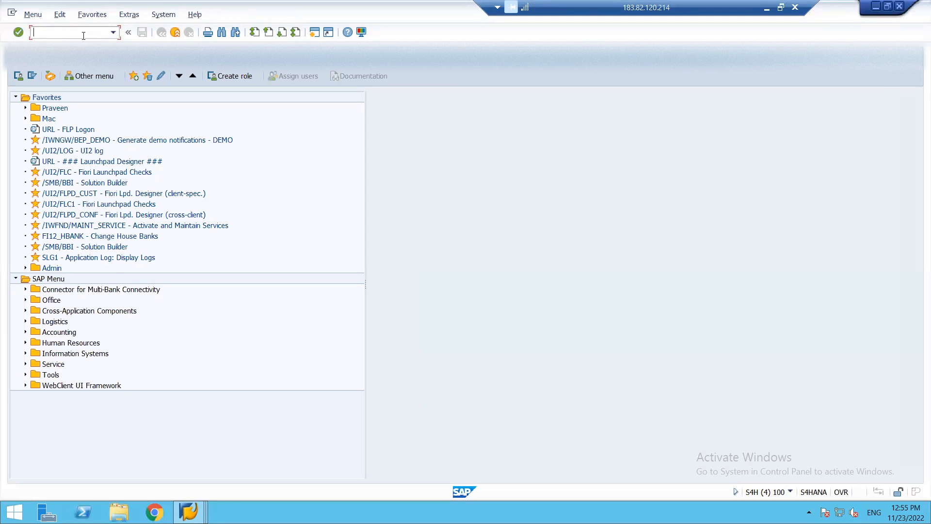
text(obbg)
key(Return)
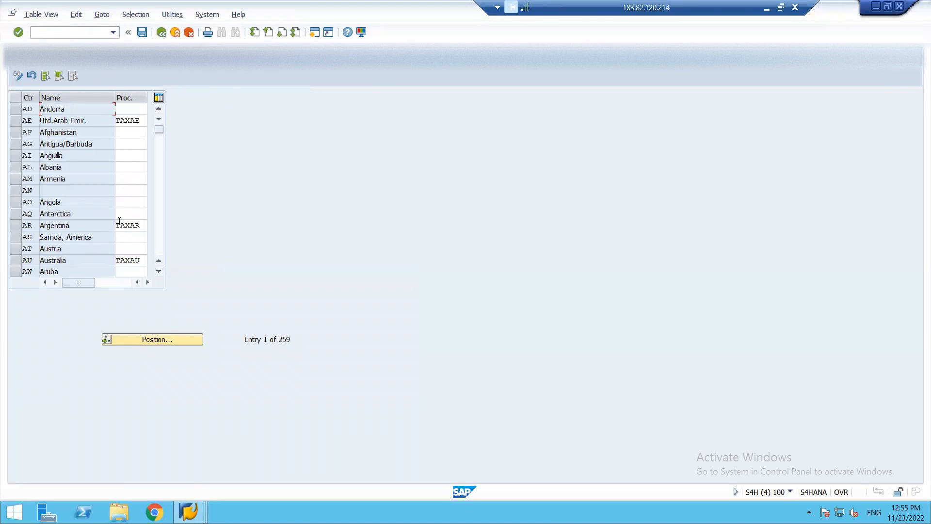
click(147, 339)
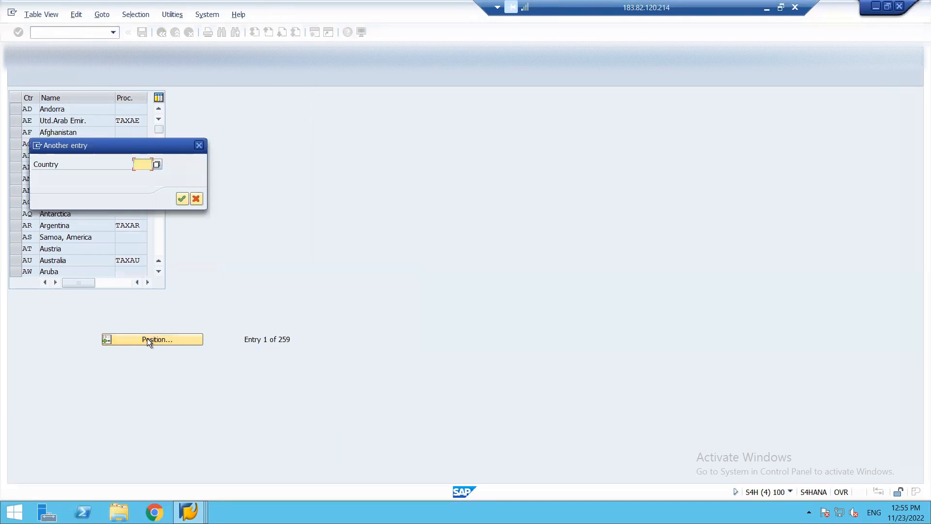
text(IN)
key(Return)
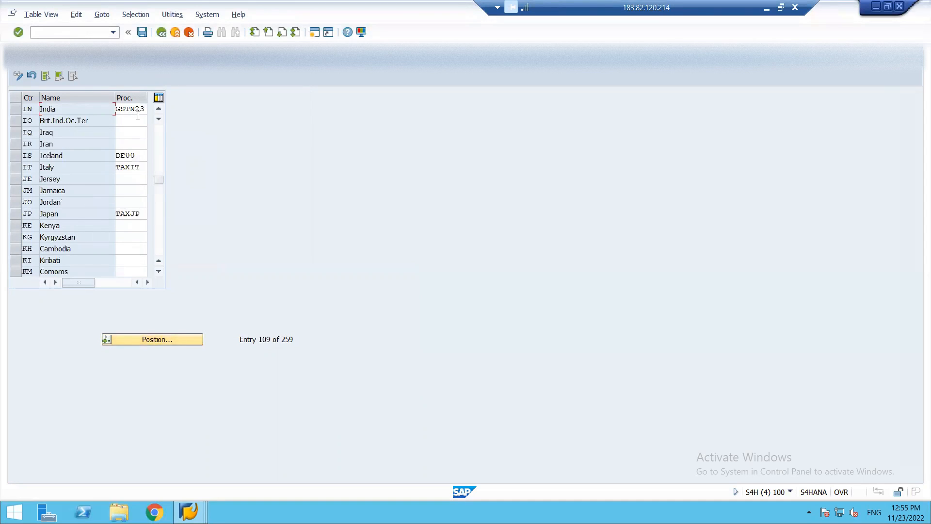
Step: Assign tax procedure GST18 to India and save the change in customizing request S4HK905507
drag(145, 111, 68, 116)
text(gst)
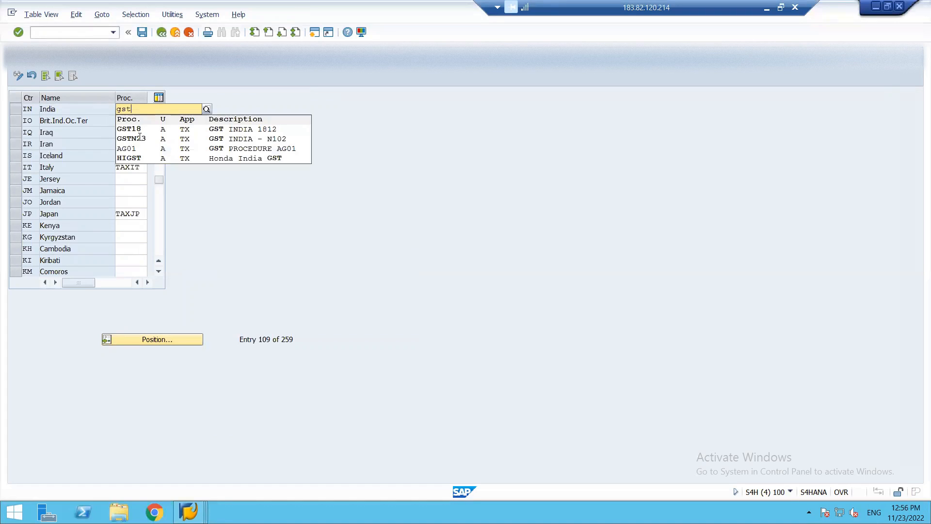
click(147, 129)
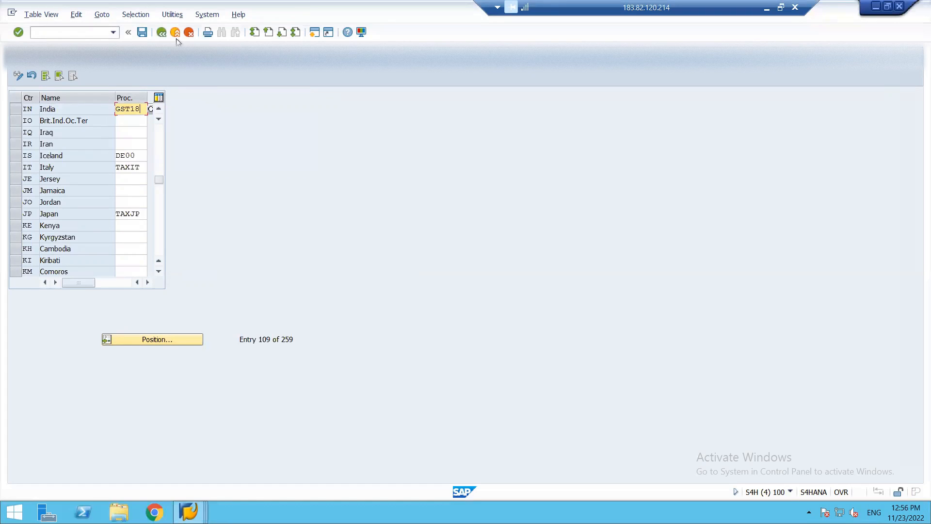
click(144, 32)
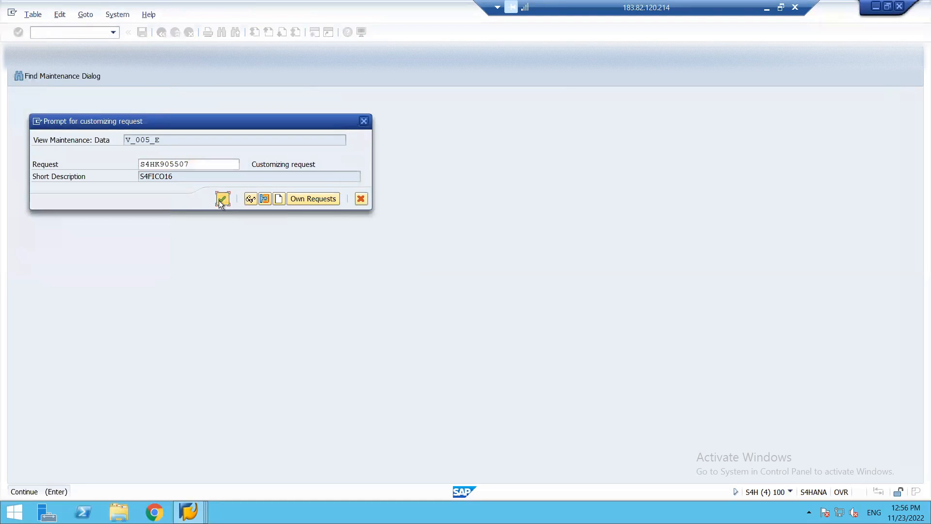
click(223, 198)
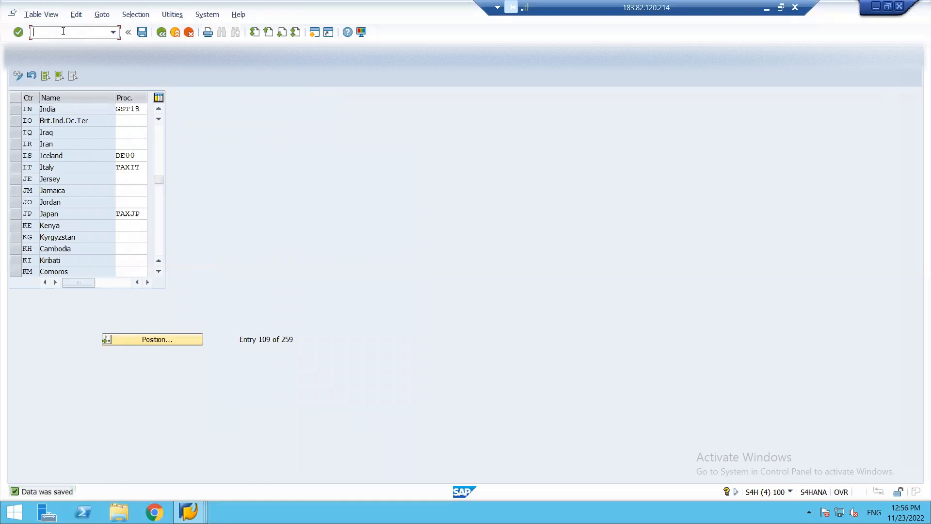
Step: Start a new F-02 posting with document date 23.11.2022 and open its G/L item fast entry
text(/nf-02)
key(Return)
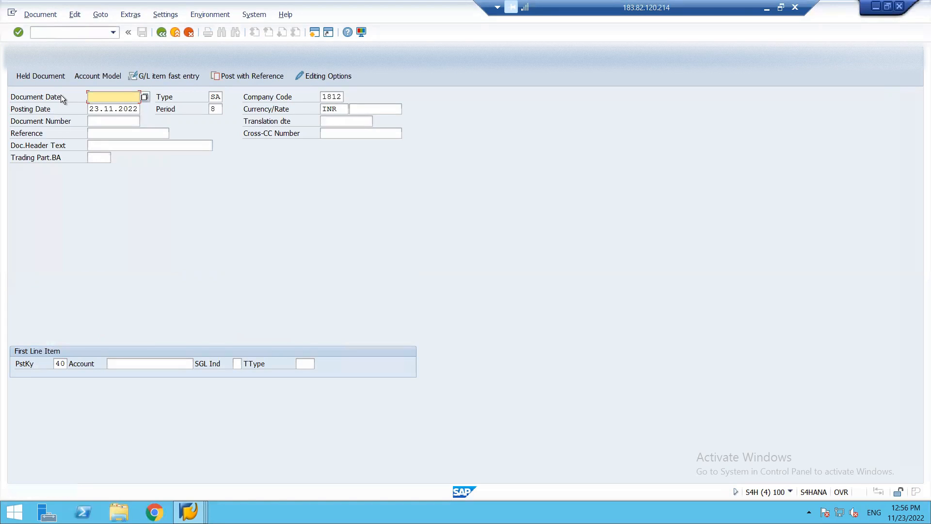
text(23.11.2022)
click(176, 78)
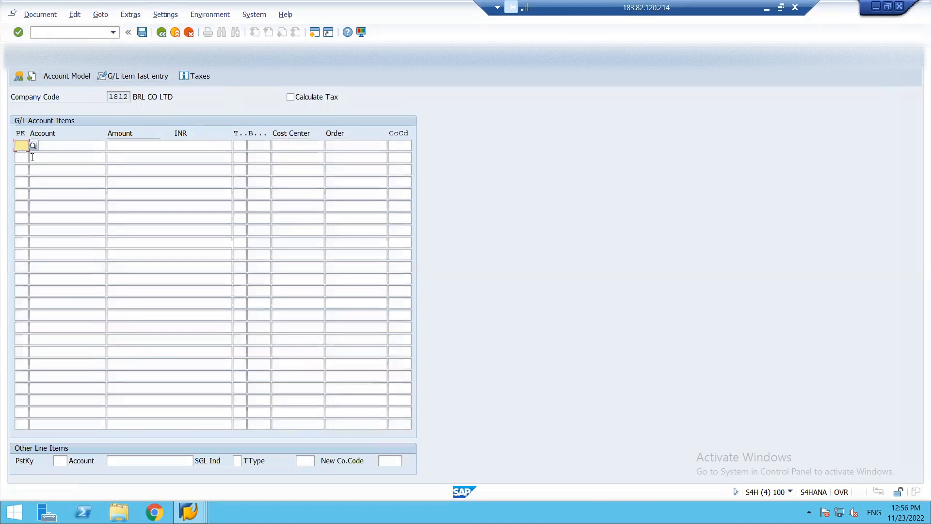
Step: Enter the first G/L item with posting key 81, account 9 and an amount of 11800 INR
text(81)
key(Tab)
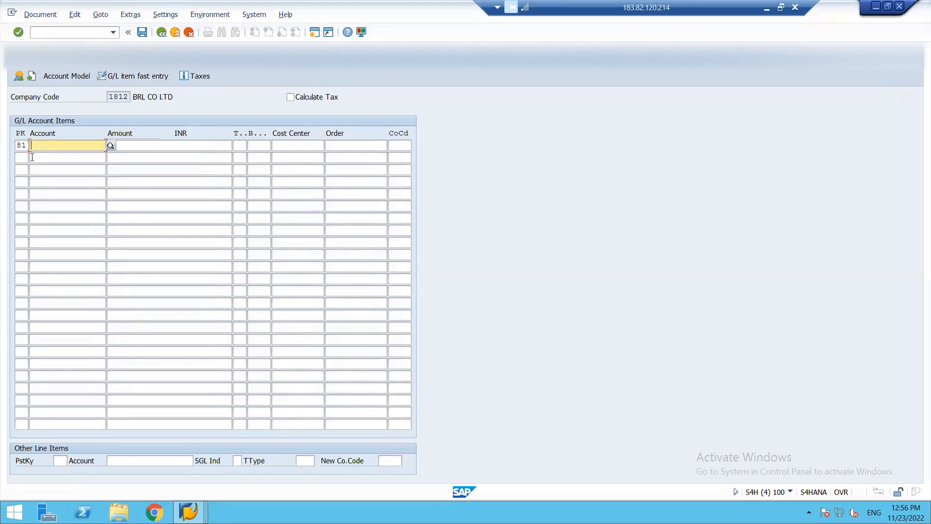
text(9)
key(BackSpace)
click(181, 149)
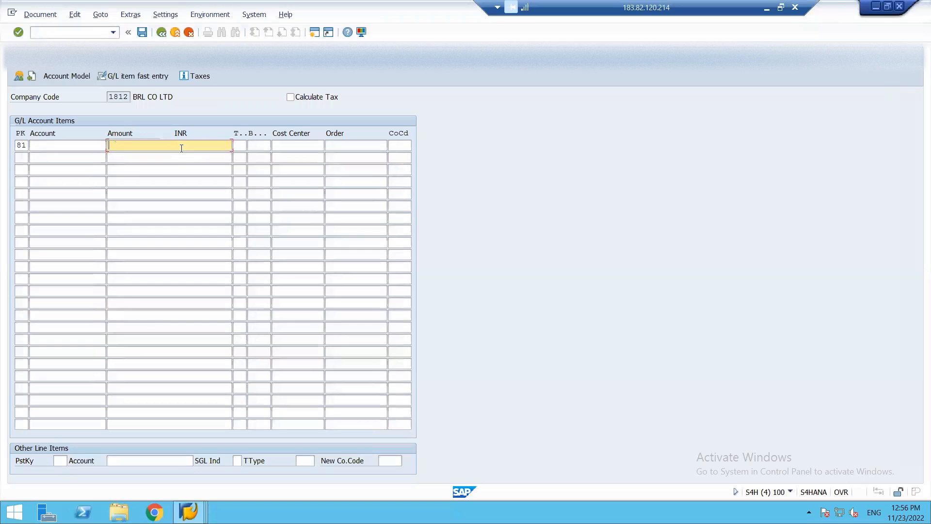
text(11800)
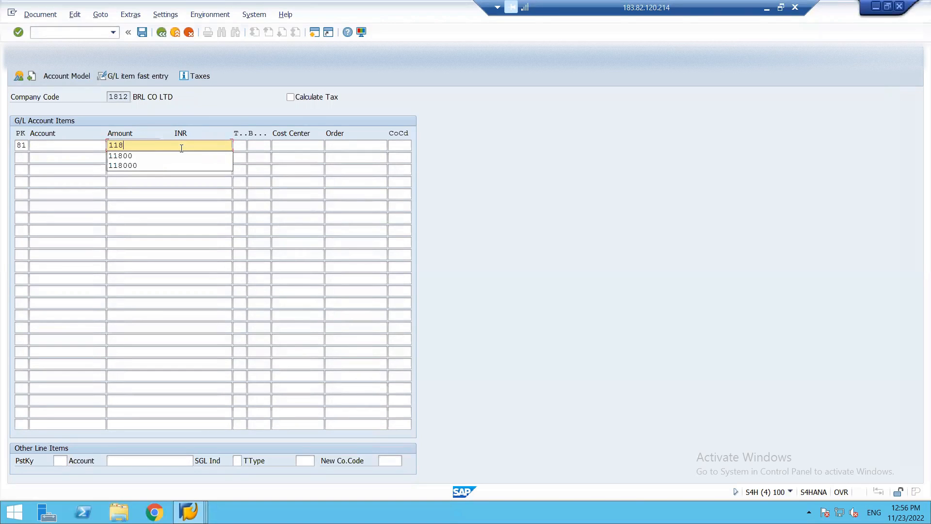
click(67, 143)
text(9)
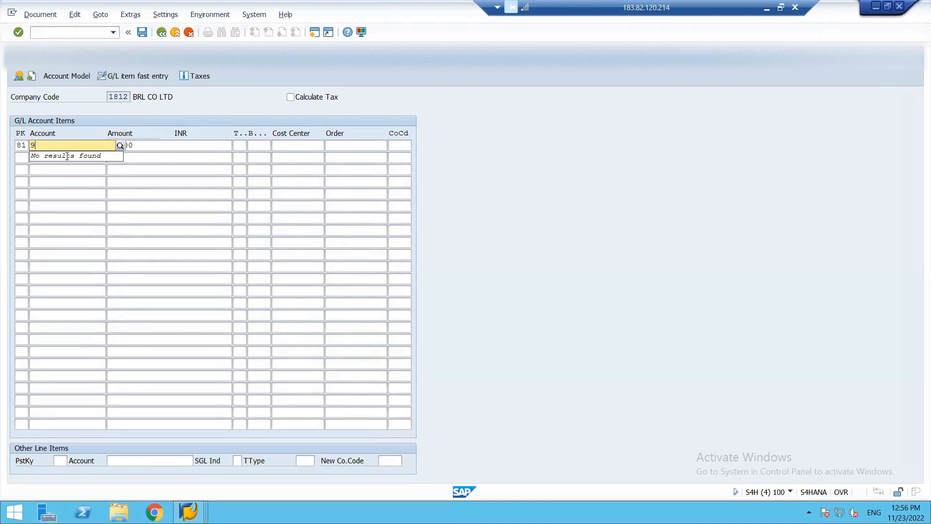
click(61, 185)
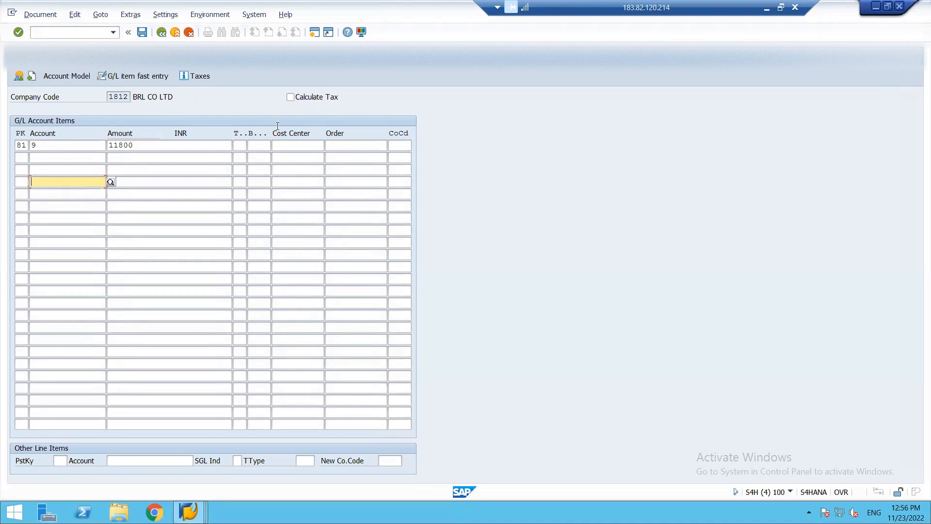
Step: Assign tax code B4, INPUT CGST +SGST TAX (9+9), to the first item and enable Calculate Tax for the document
click(241, 145)
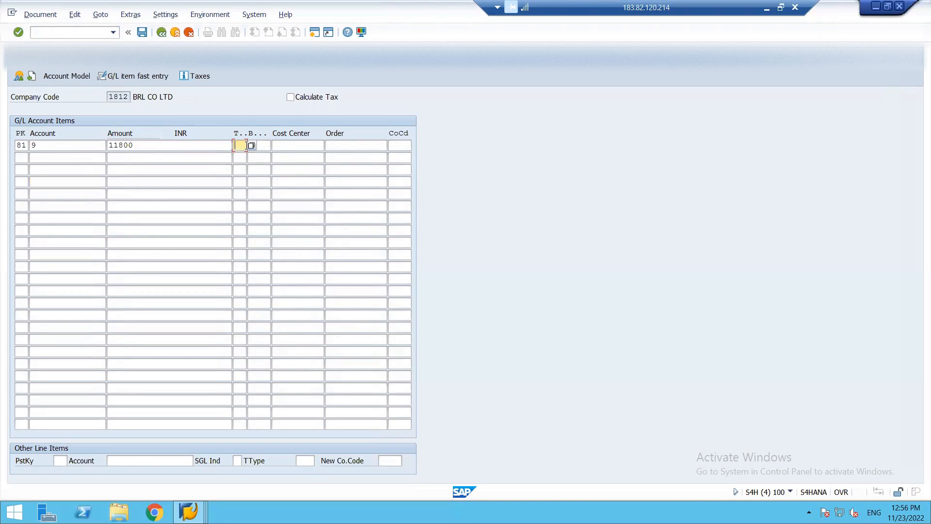
click(251, 146)
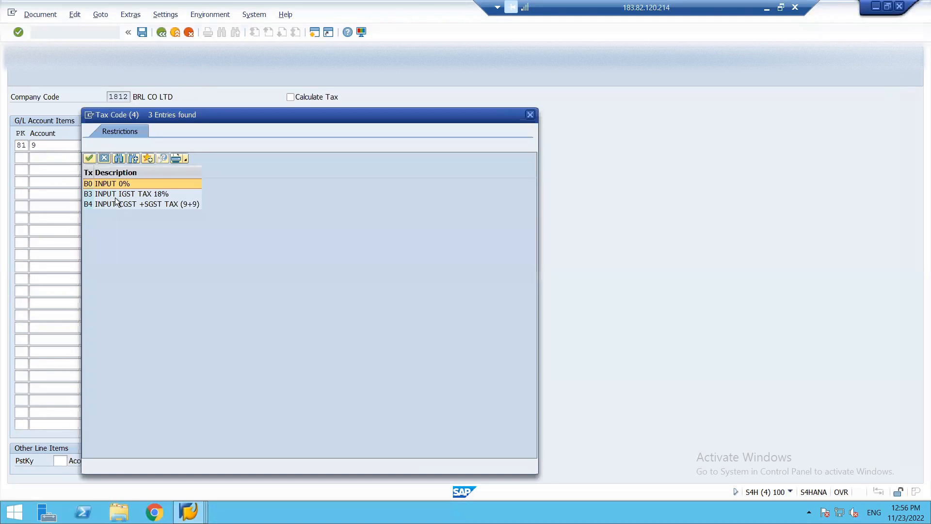
double_click(115, 204)
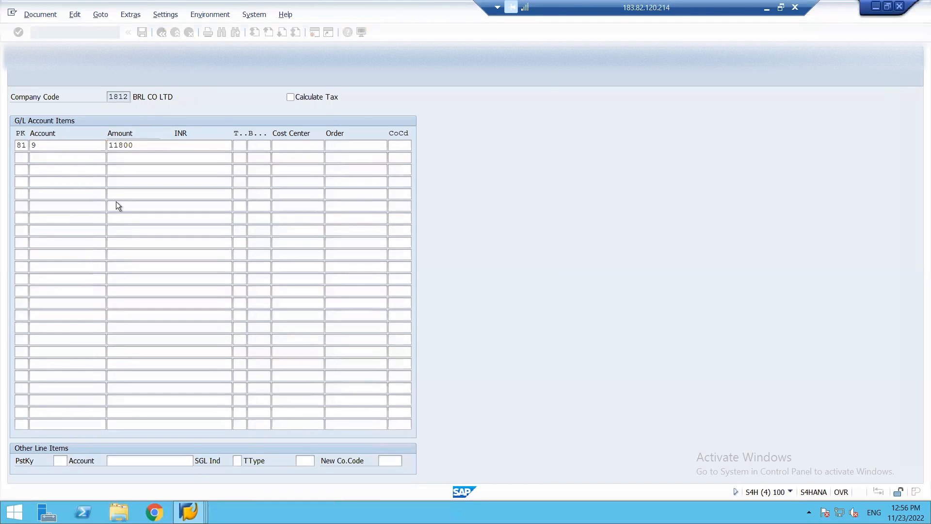
click(290, 98)
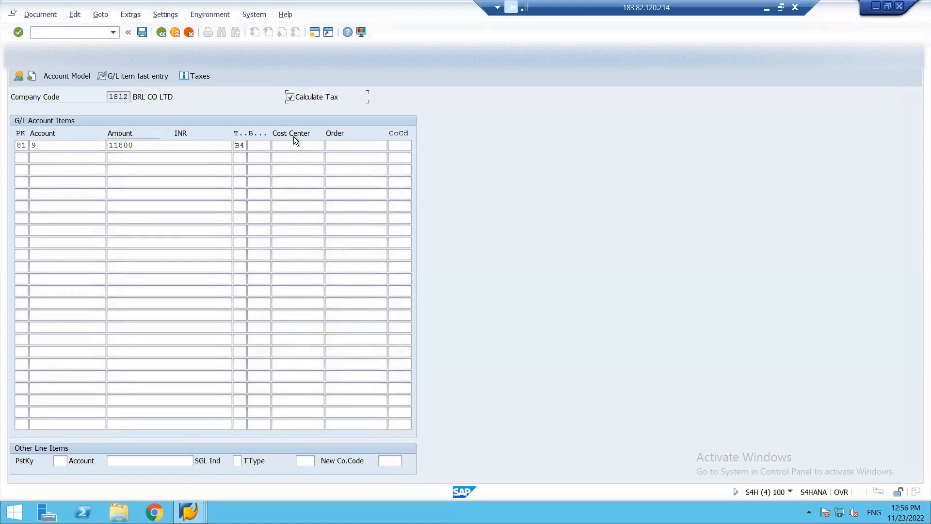
Step: Look up the BR18 internal orders and assign Woolen Apparel Launch AW23 to the first item
click(339, 144)
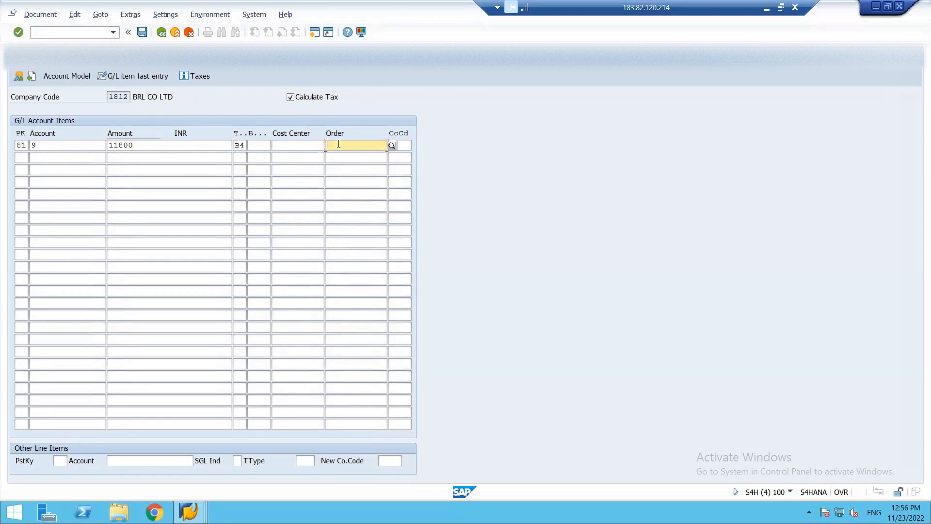
click(392, 146)
key(Return)
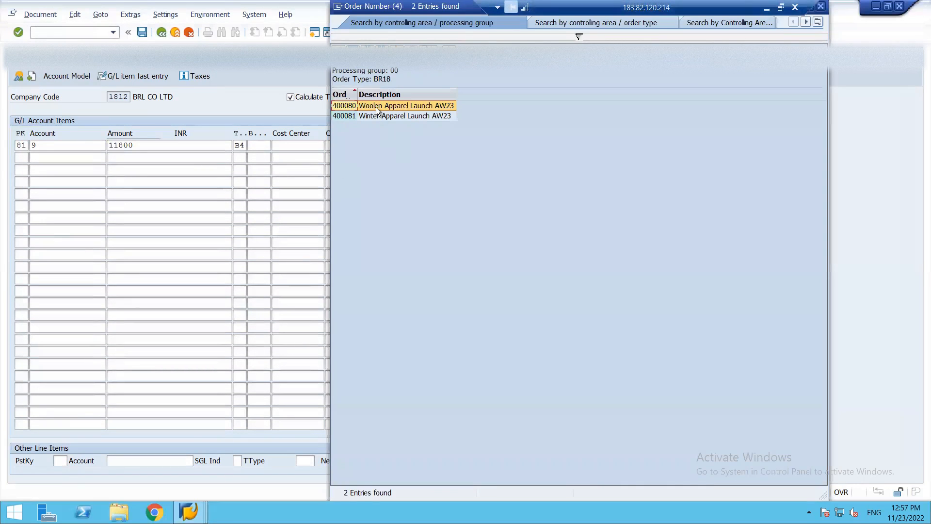
double_click(376, 106)
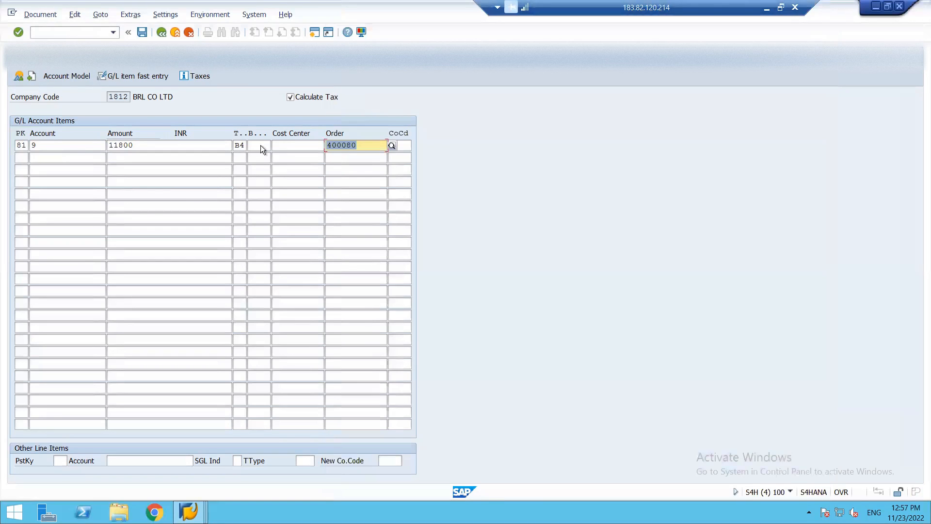
Step: Start the second G/L item with account 11
click(22, 155)
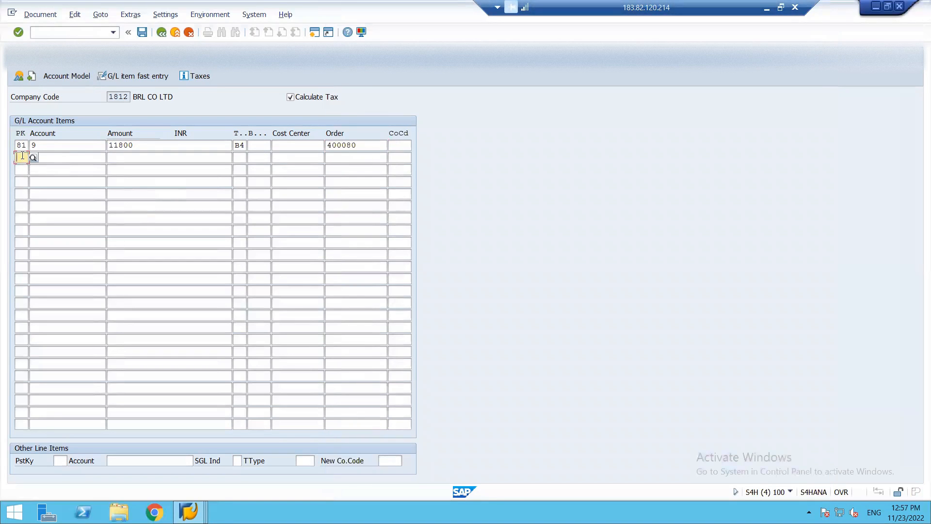
text(81)
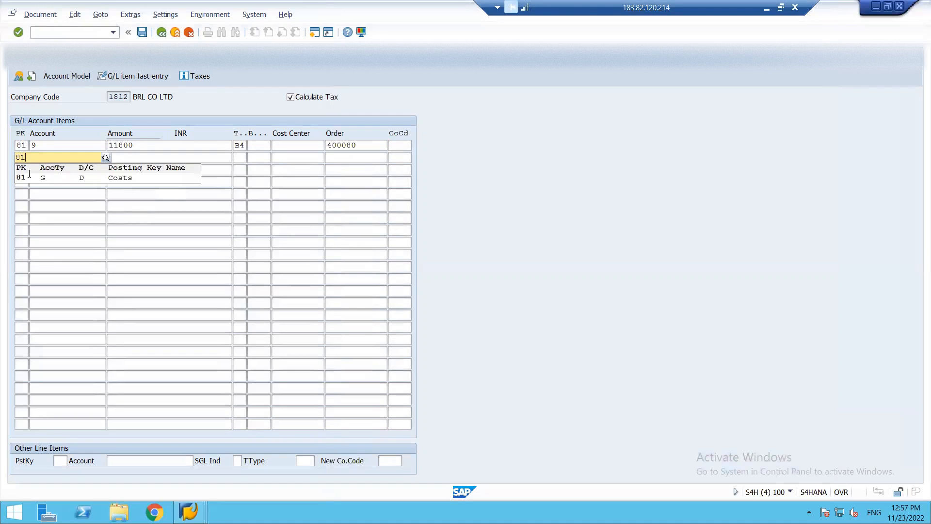
click(28, 177)
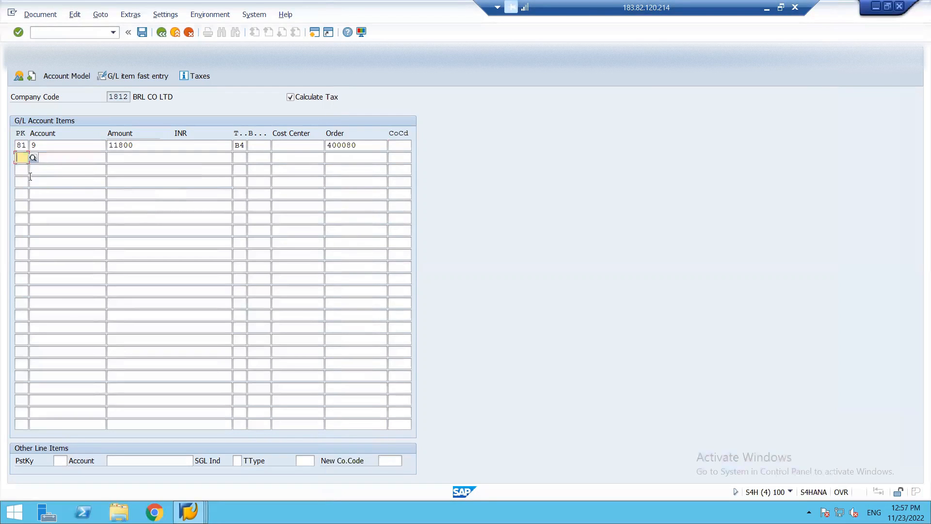
click(54, 157)
text(11)
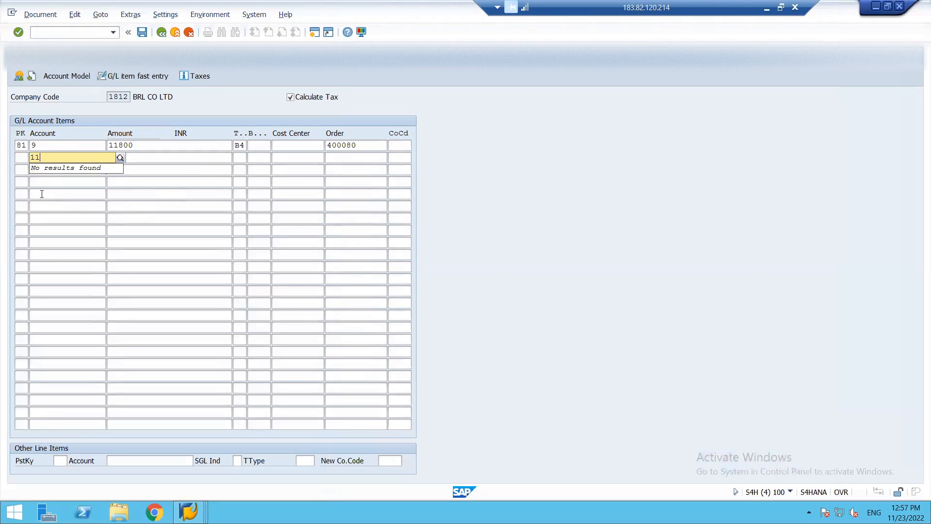
click(42, 194)
Step: Try to set the second item's posting key to 81 by choosing the suggested Costs entry
click(20, 156)
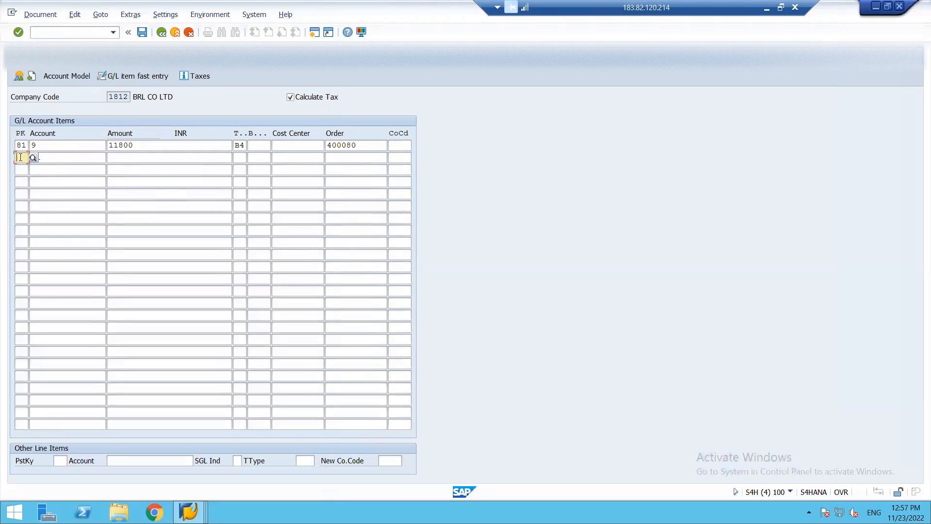
text(81)
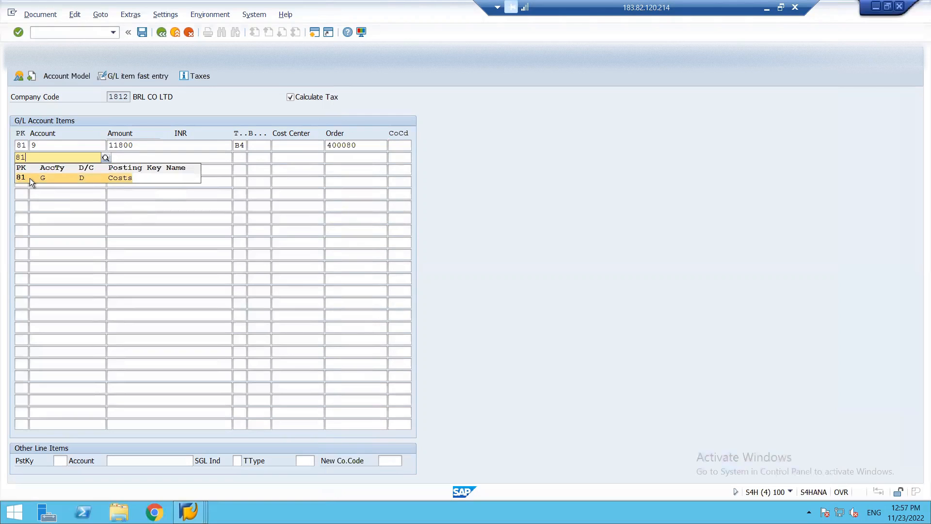
click(30, 178)
click(119, 157)
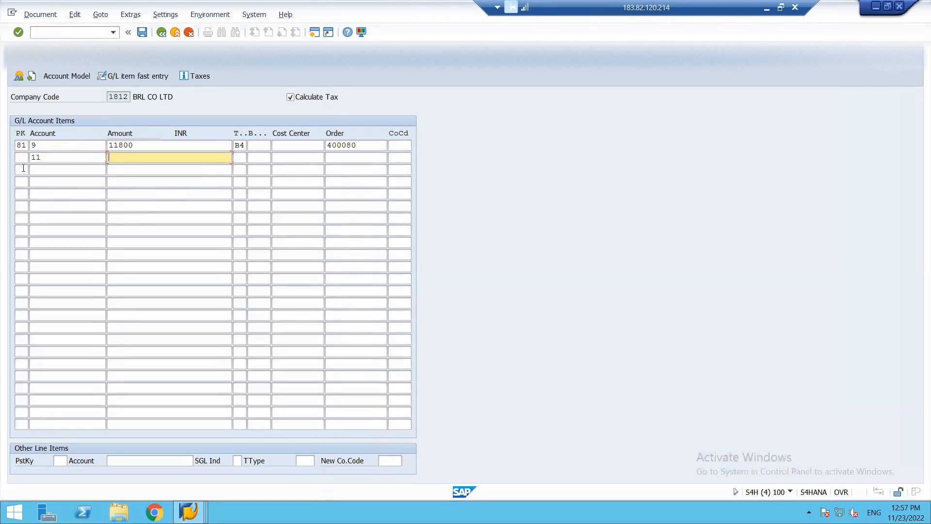
click(19, 158)
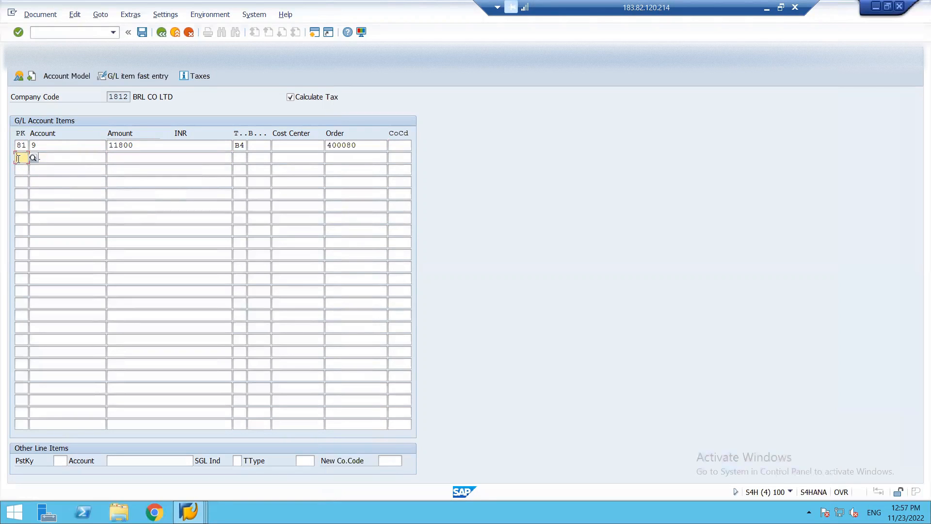
text(81)
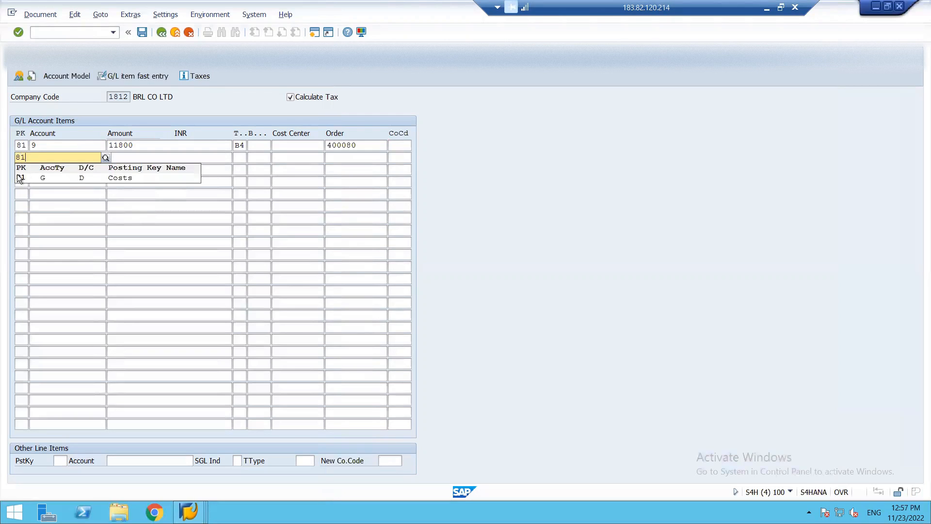
click(17, 177)
click(17, 179)
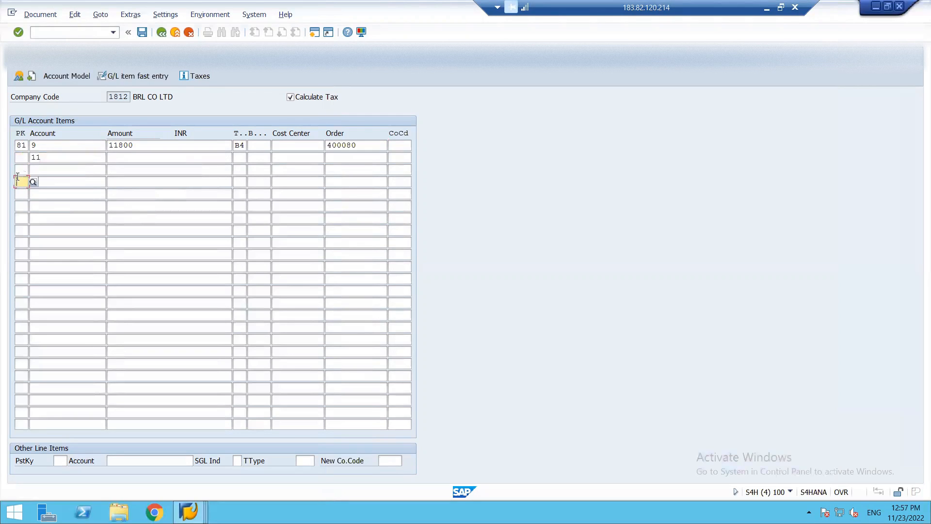
Step: Give the second item an amount of 23600 INR, tax code B4 and the Woolen Apparel Launch AW23 order
click(140, 155)
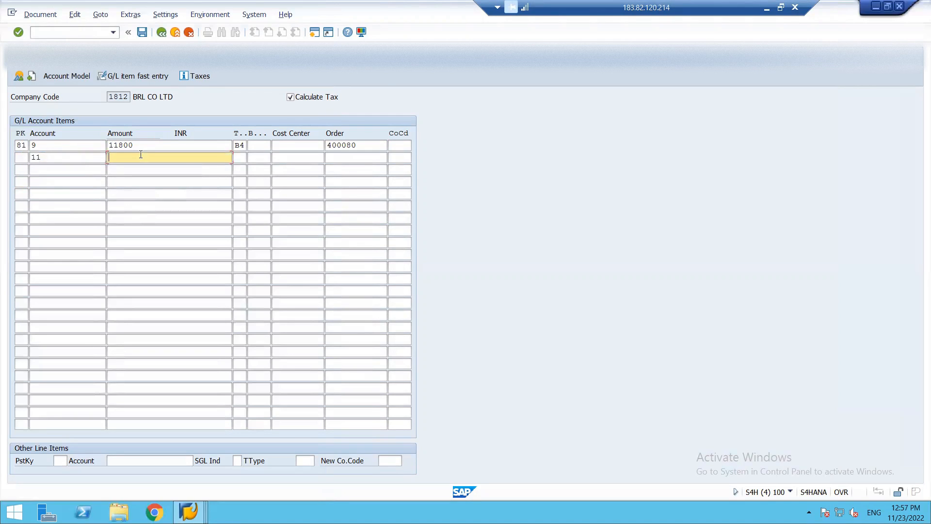
text(23600)
click(242, 160)
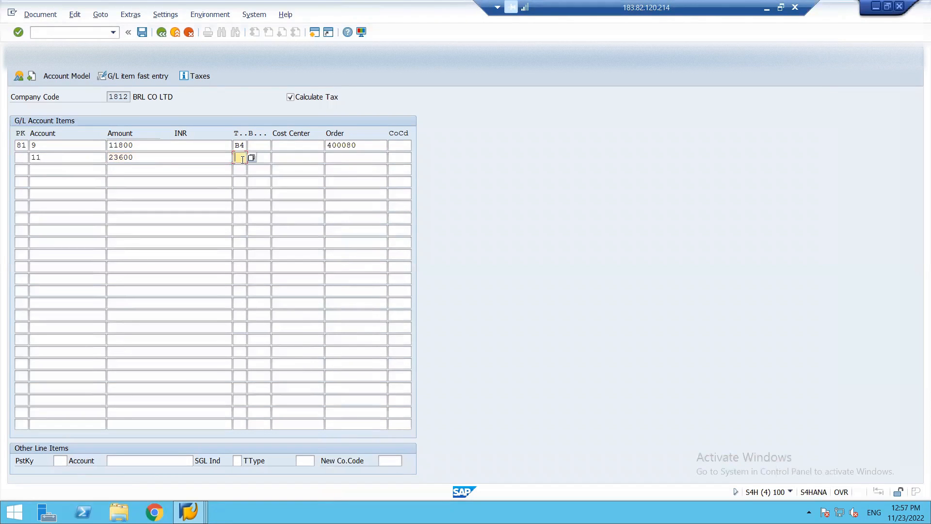
text(b4)
key(Tab)
key(Tab)
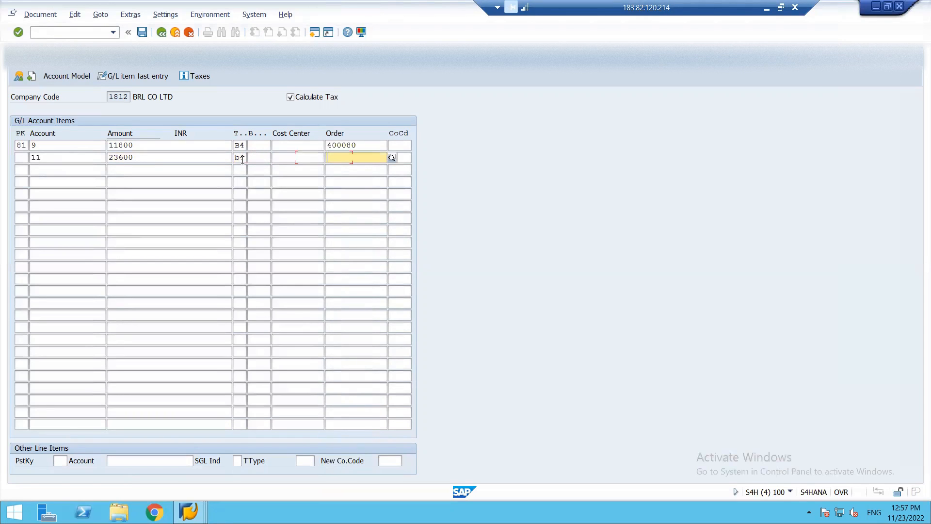
text(4000)
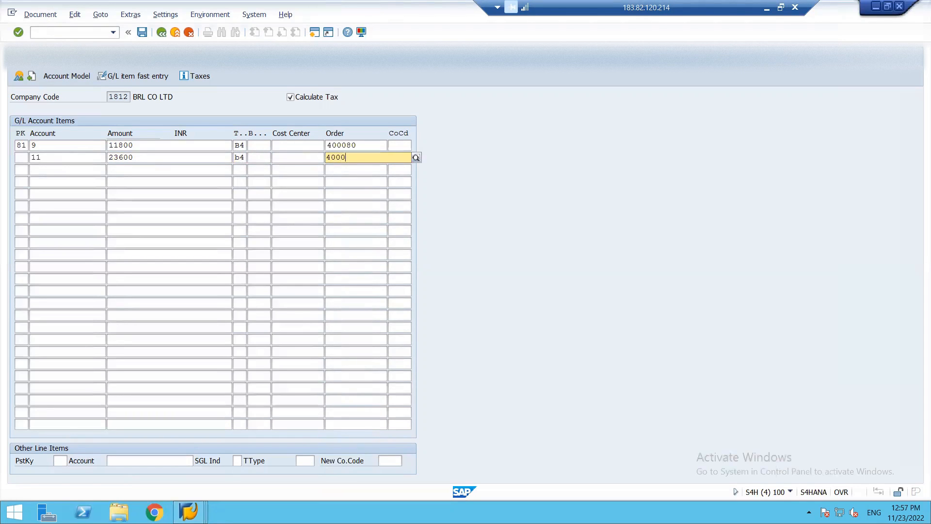
text(80)
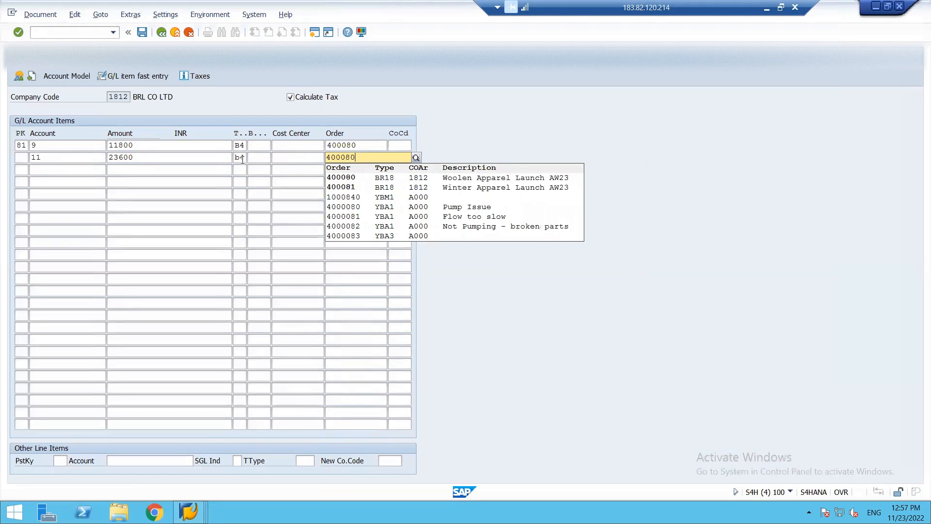
Step: Try again to fill the second item's posting key with the suggested key 81
click(22, 157)
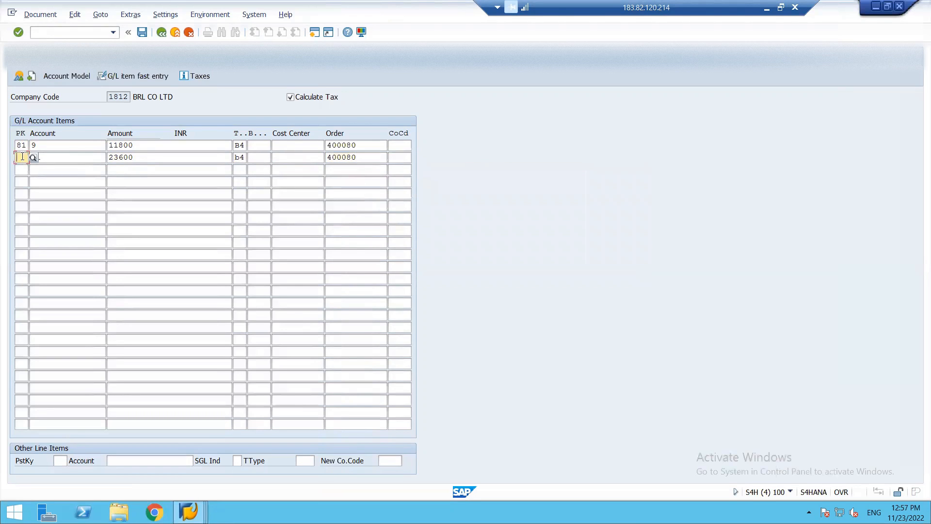
text(81)
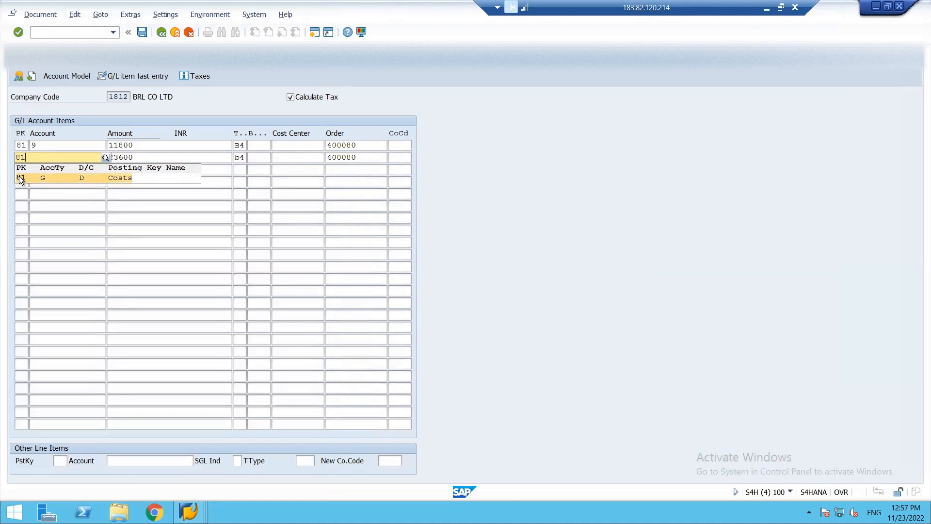
click(20, 178)
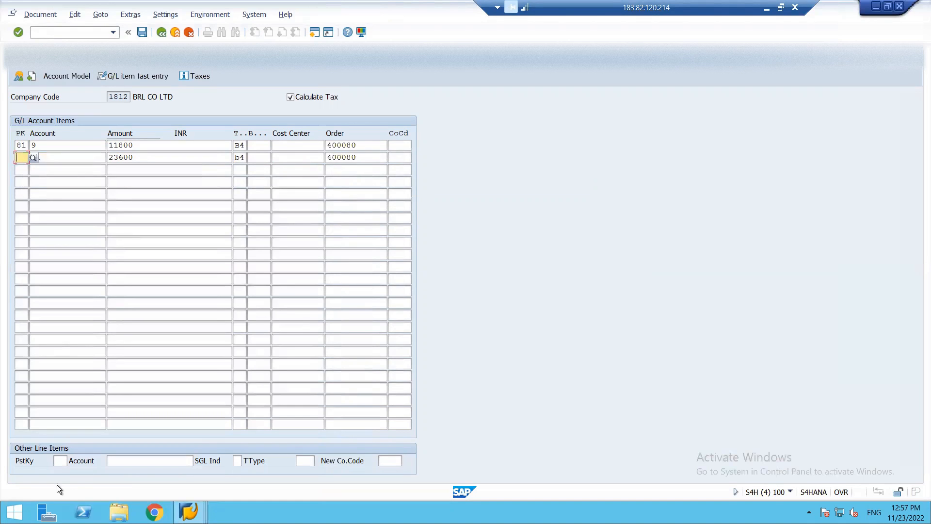
Step: Set posting key 50 for the next line item under Other Line Items
click(60, 459)
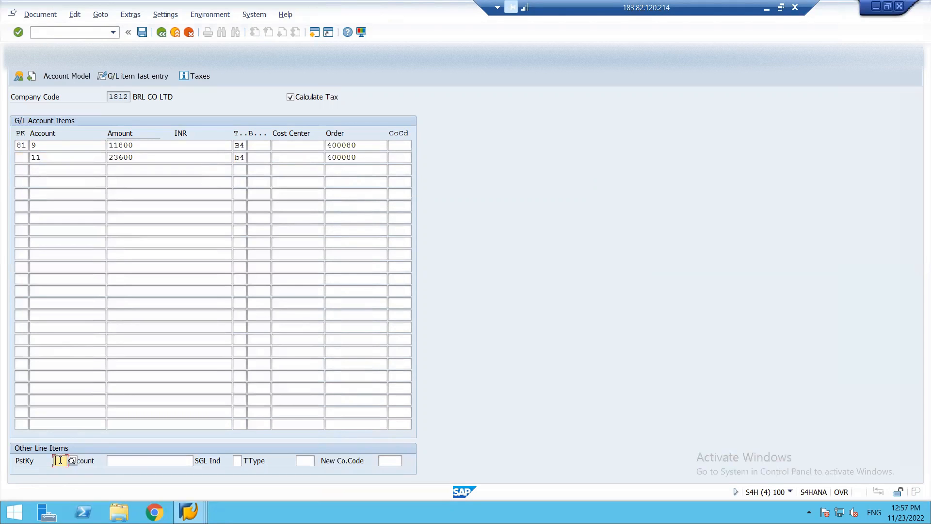
text(50)
key(Tab)
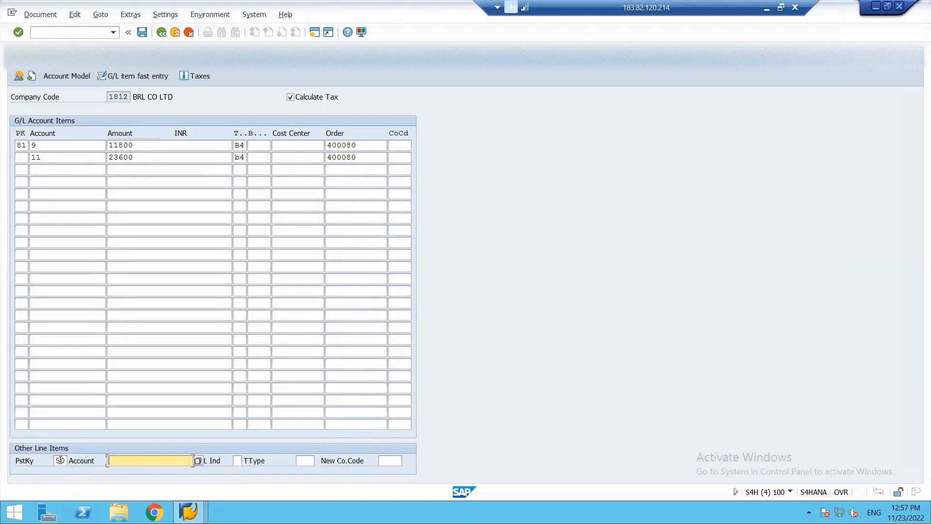
Step: Copy posting key 81 from the first G/L item to the second
click(27, 148)
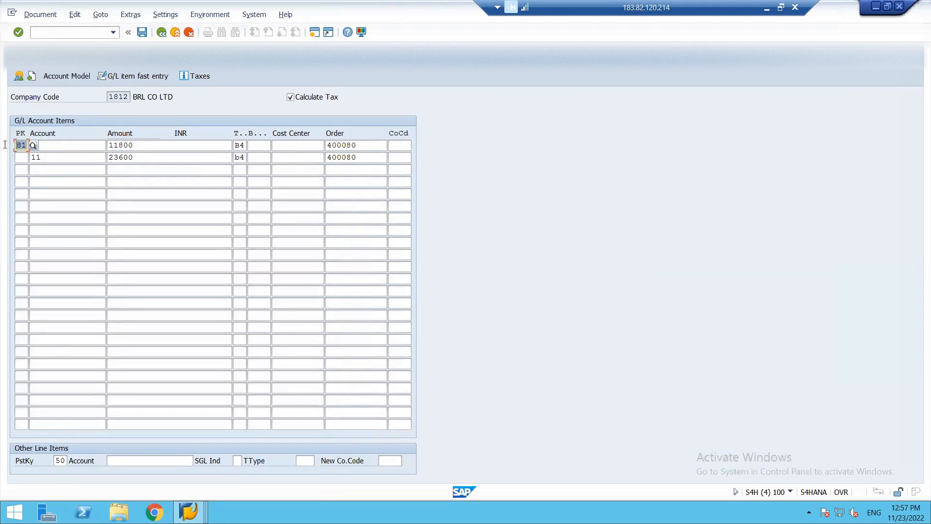
key(ctrl+c)
click(21, 157)
key(ctrl+v)
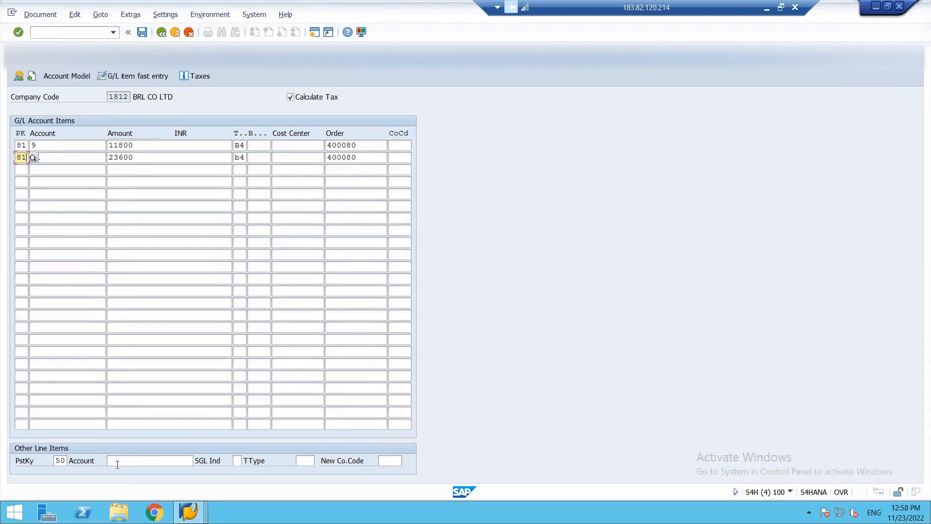
Step: Add a posting key 50 credit item for the IDFC Bank G/L account with the balancing amount "*"
click(118, 464)
text(702)
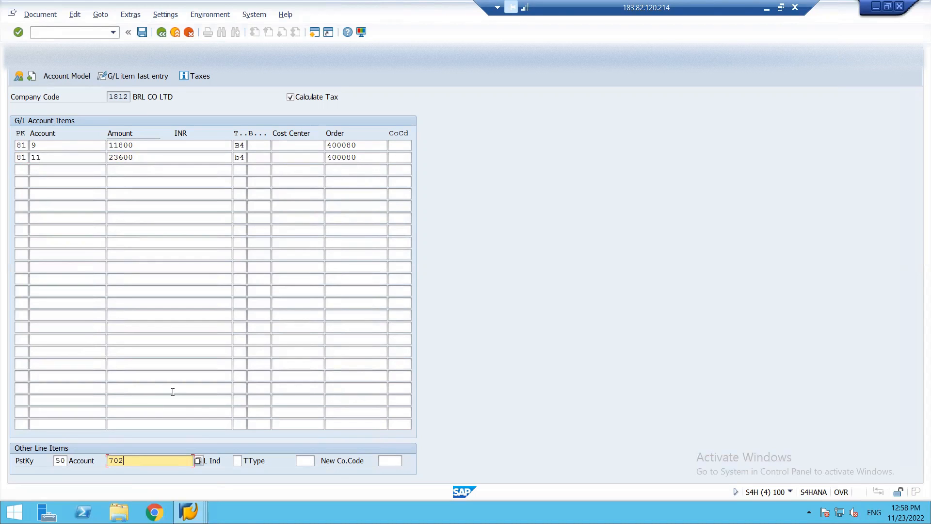
key(Return)
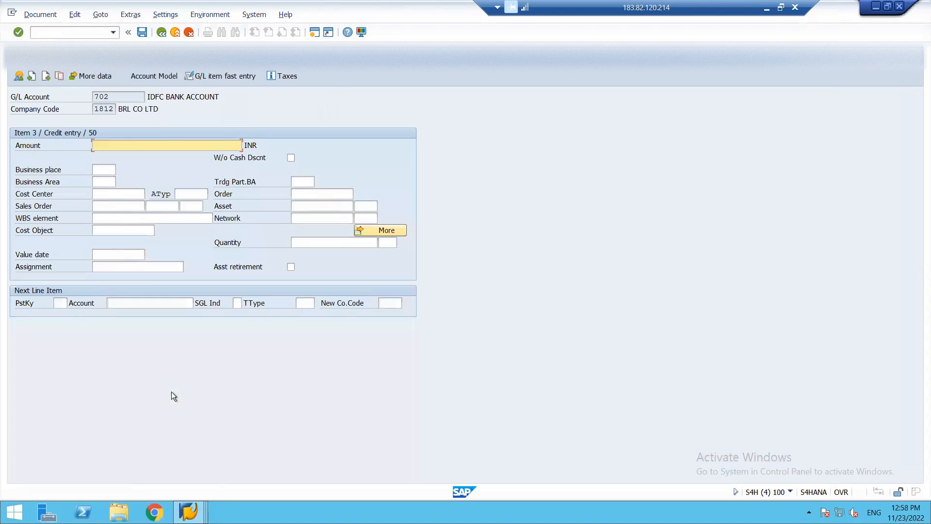
text(*)
Step: Simulate the document with its tax lines and post it in company code 1812
click(41, 15)
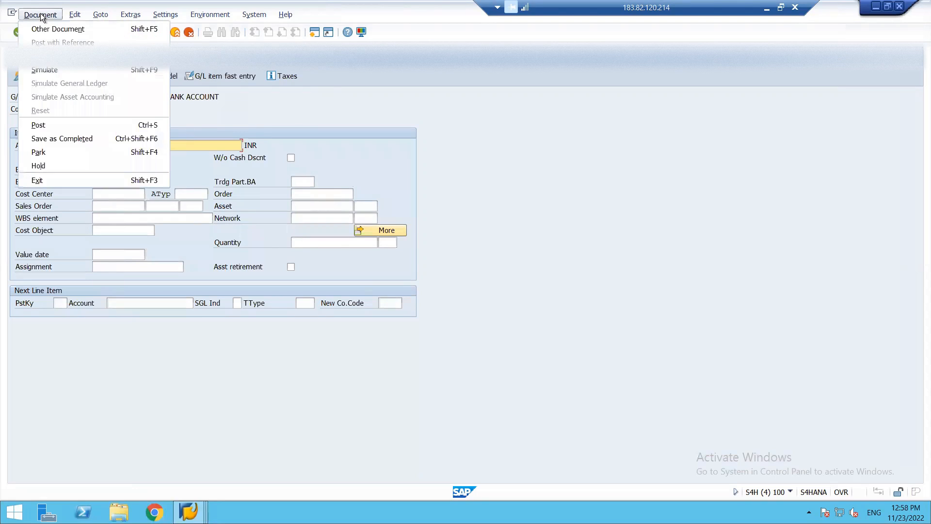
click(42, 69)
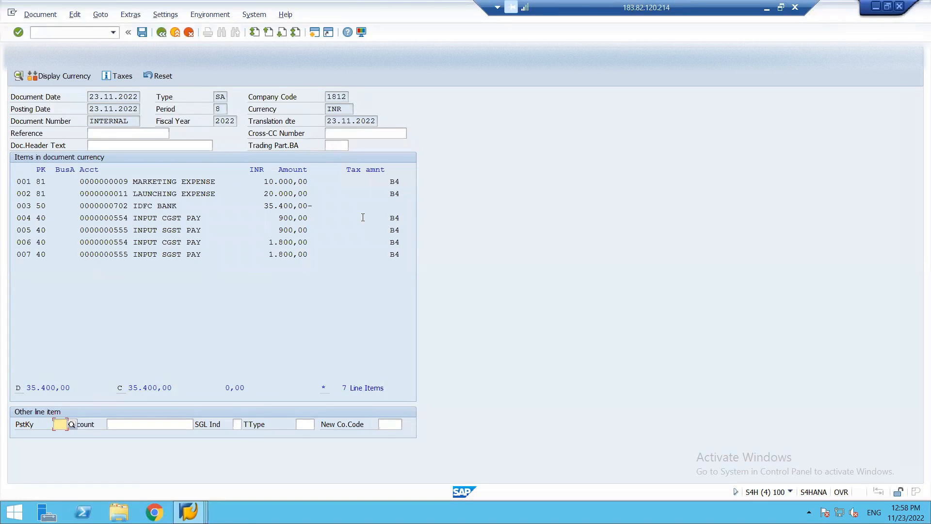
click(143, 32)
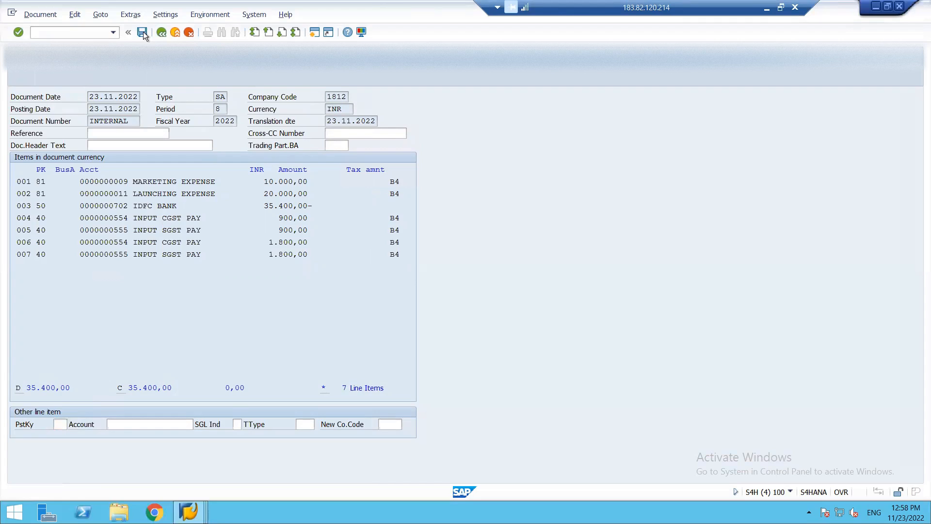
Step: Leave the G/L posting transaction with /n and return to the start screen
click(68, 32)
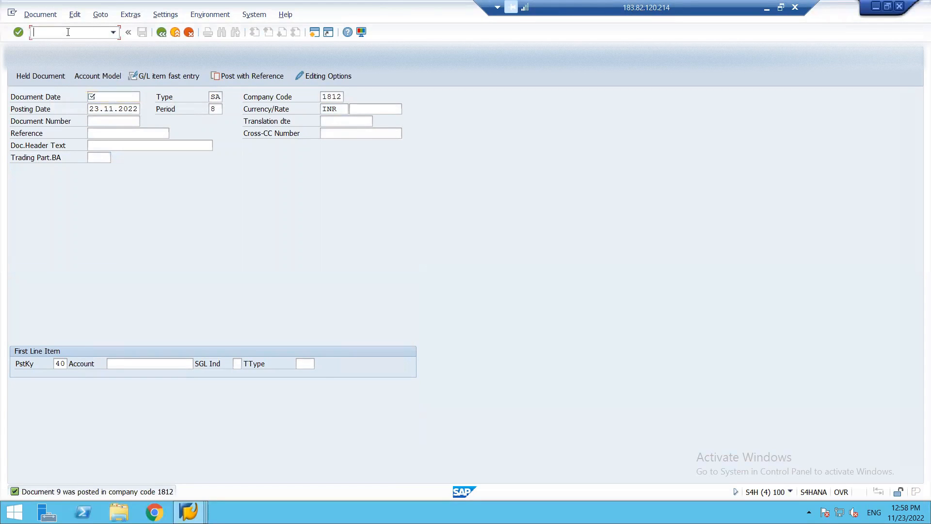
text(/n)
key(Return)
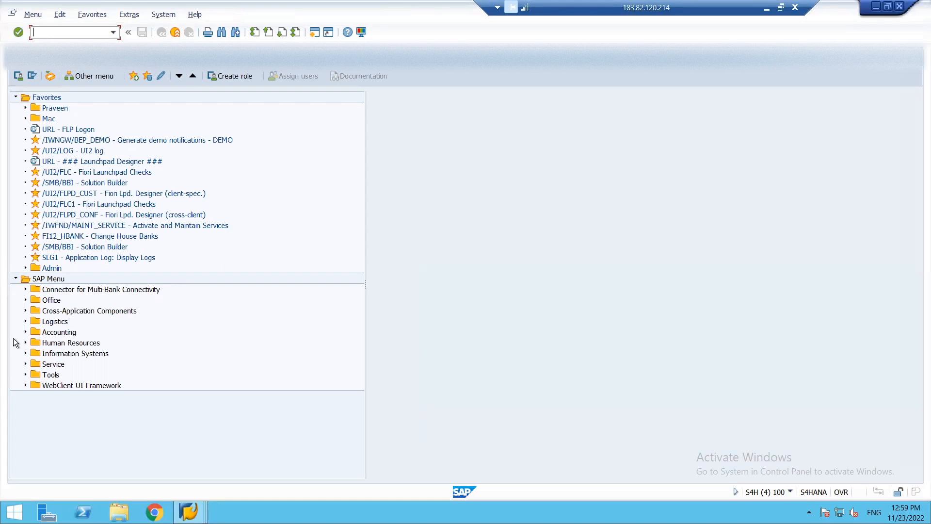
Step: Open KO88 - Individual Processing under Settlement in the period-end closing single functions for internal orders
click(26, 332)
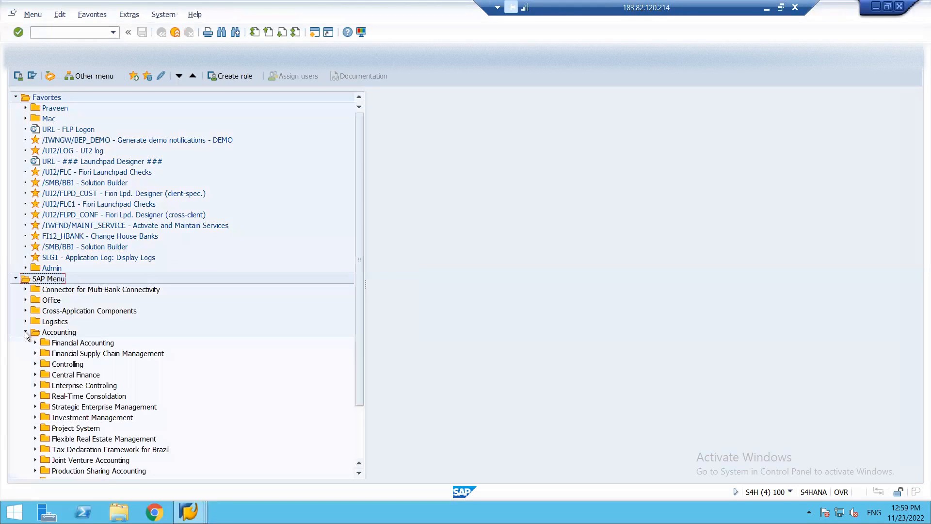
click(35, 364)
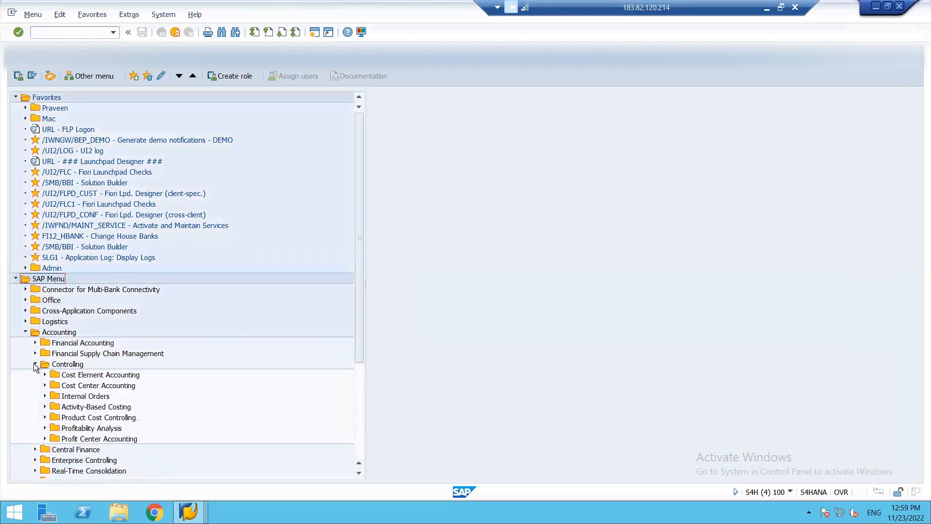
click(45, 396)
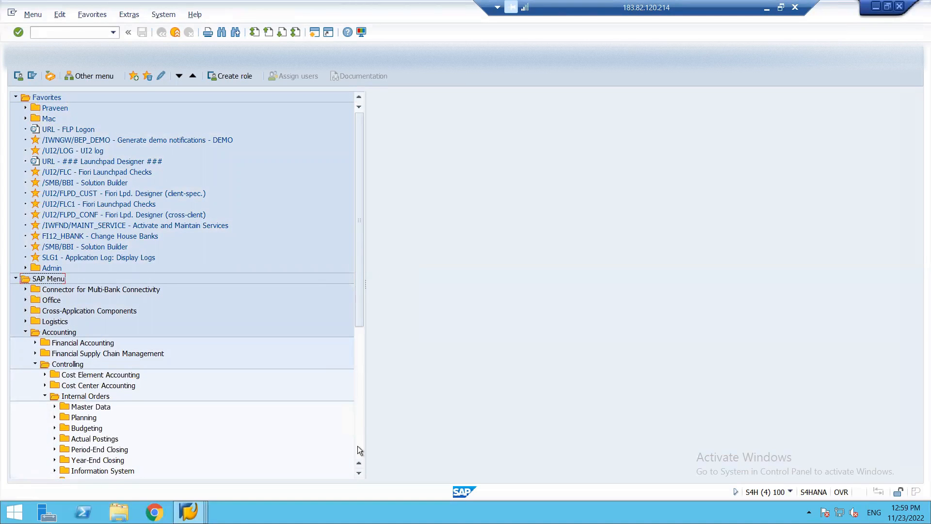
scroll(359, 475, down, 7)
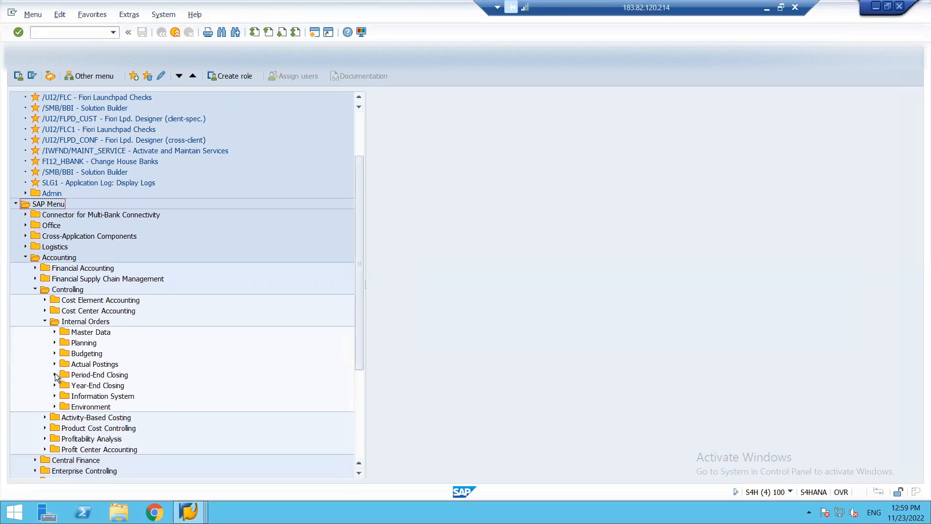
click(55, 376)
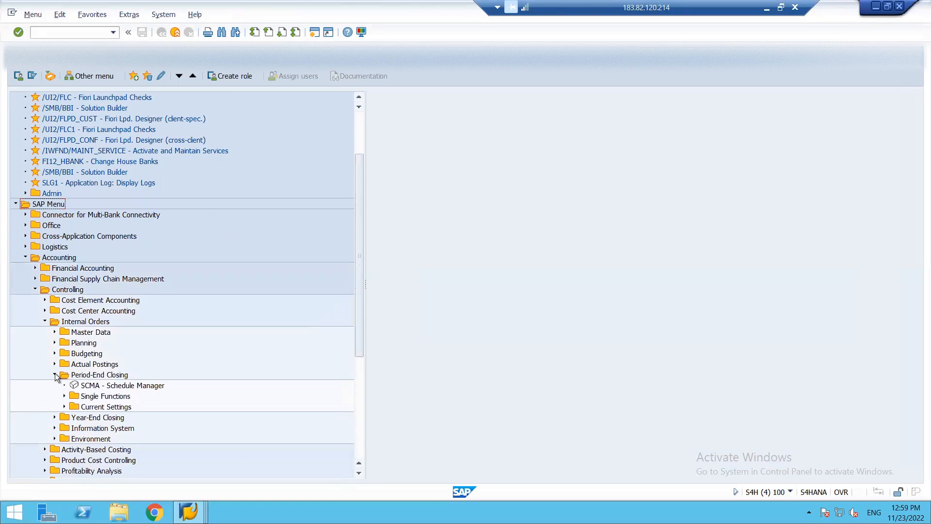
click(64, 396)
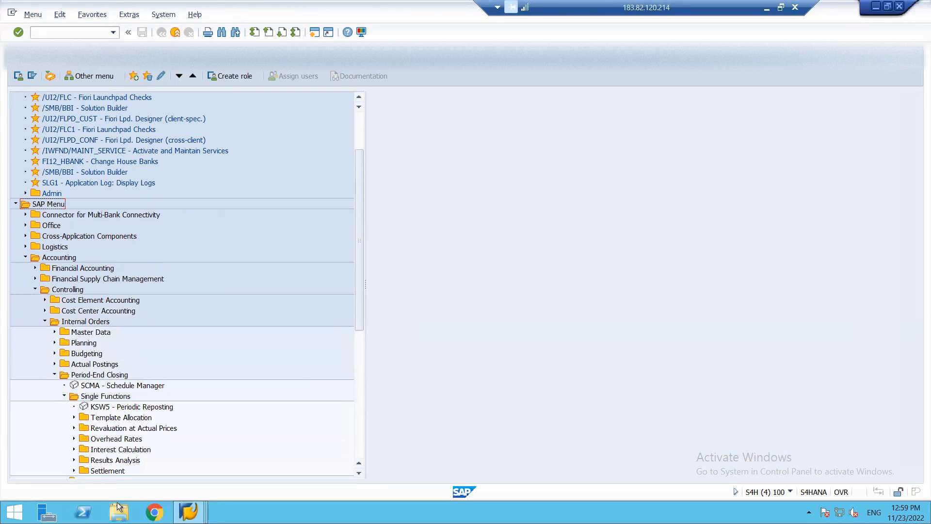
scroll(358, 473, down, 2)
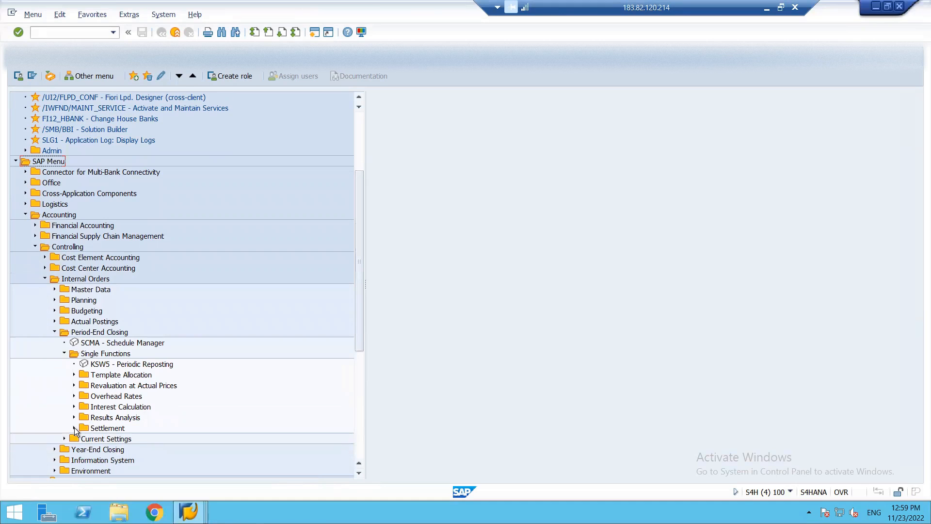
click(75, 428)
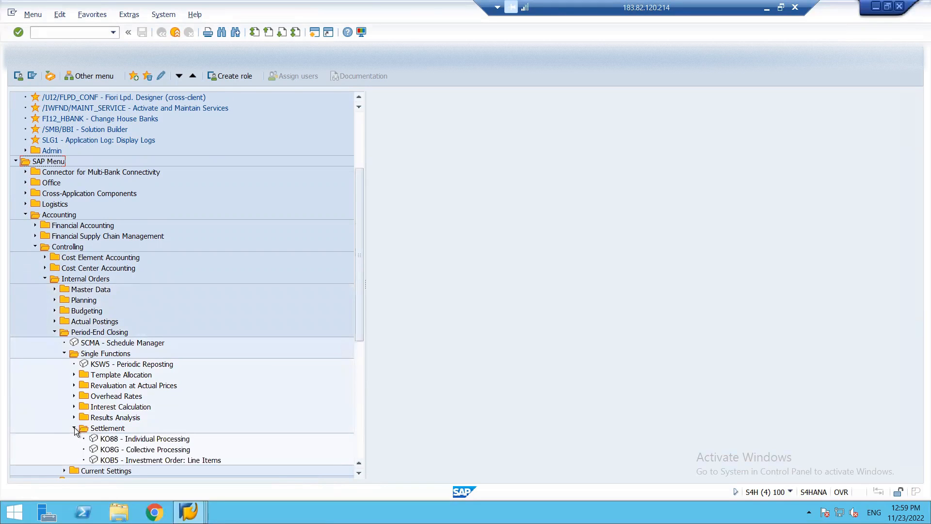
double_click(141, 440)
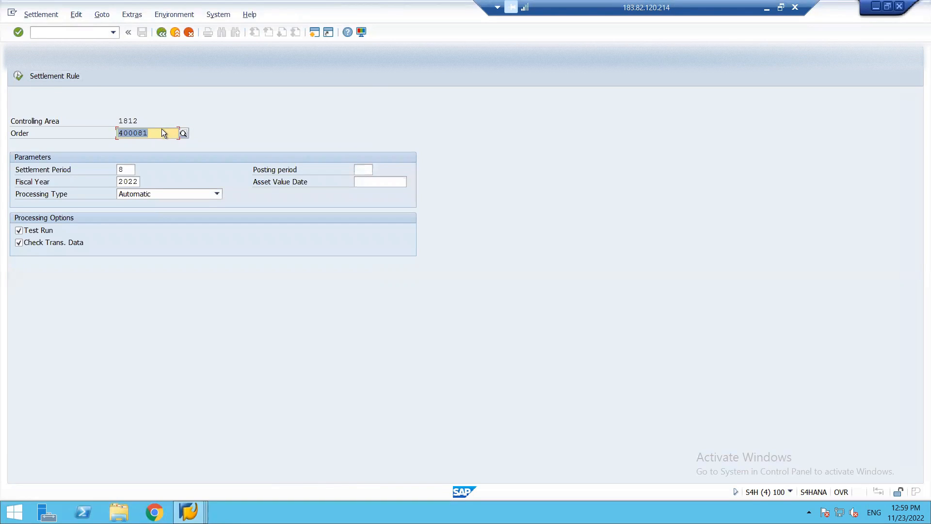
Step: Turn off Check Trans. Data for the Woolen Apparel Launch AW23 order and review its settlement rule
click(158, 135)
key(BackSpace)
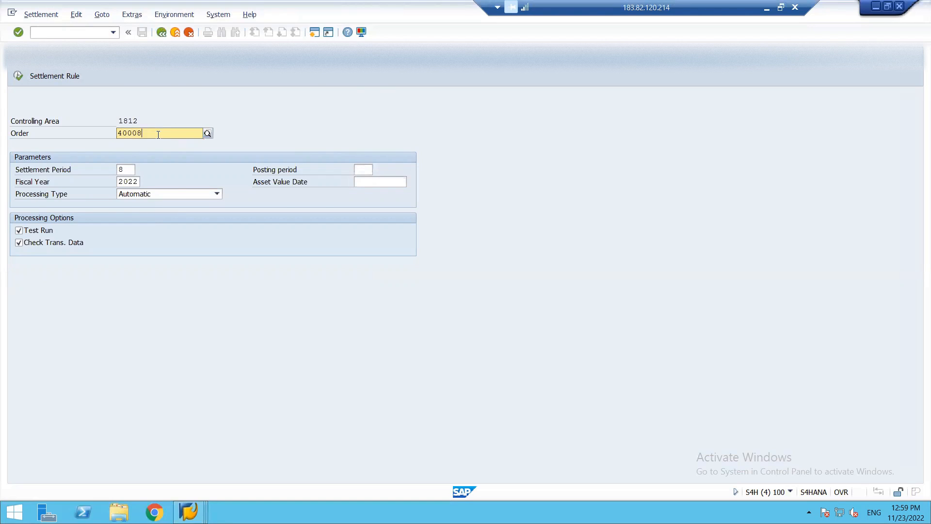
text(0)
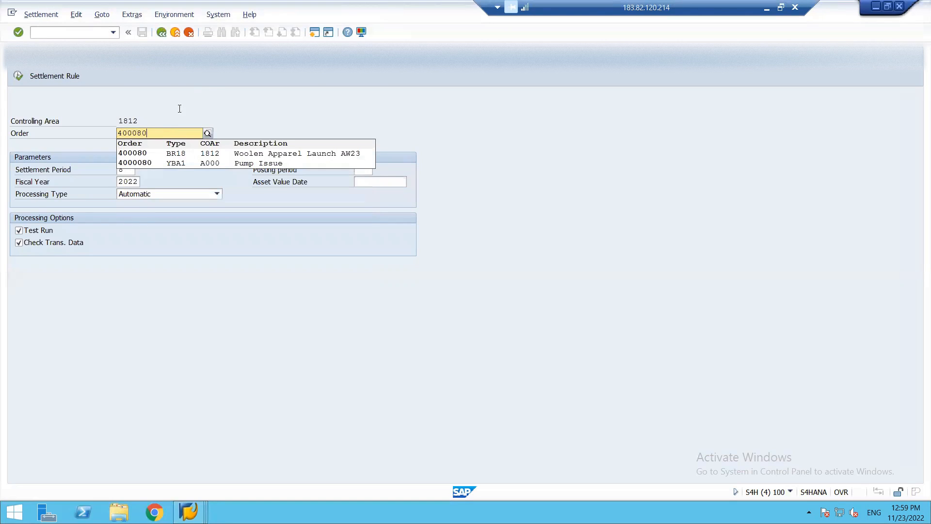
key(Return)
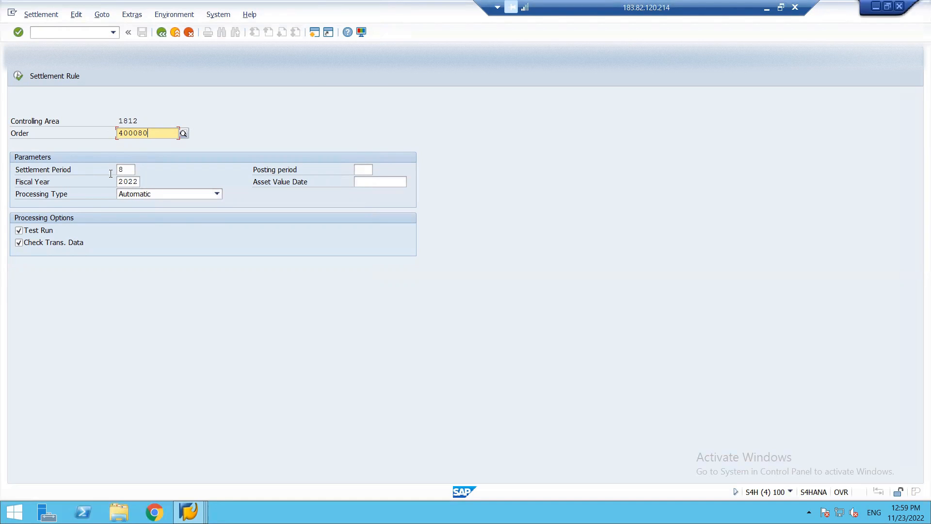
click(22, 241)
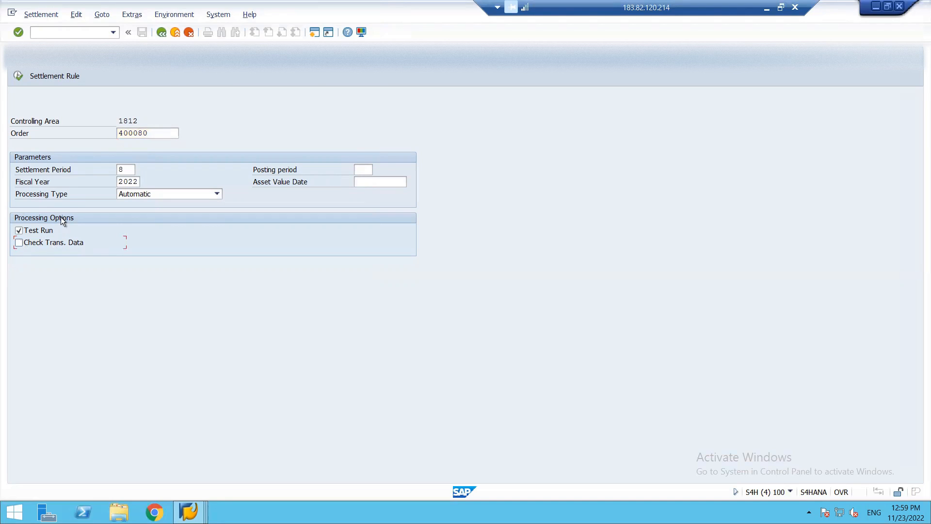
click(58, 76)
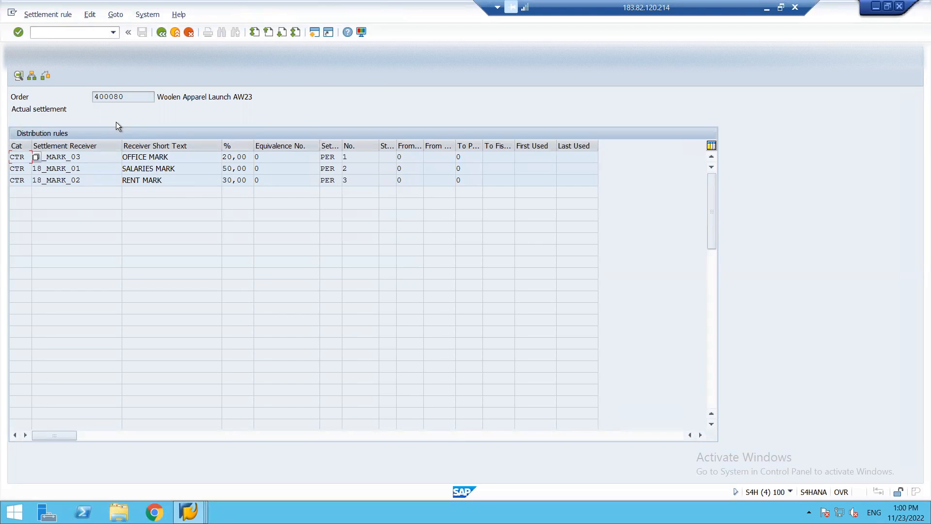
key(F3)
Step: Switch to the Winter Apparel Launch AW23 order, review its settlement rule and exit the settlement transaction
click(157, 134)
key(BackSpace)
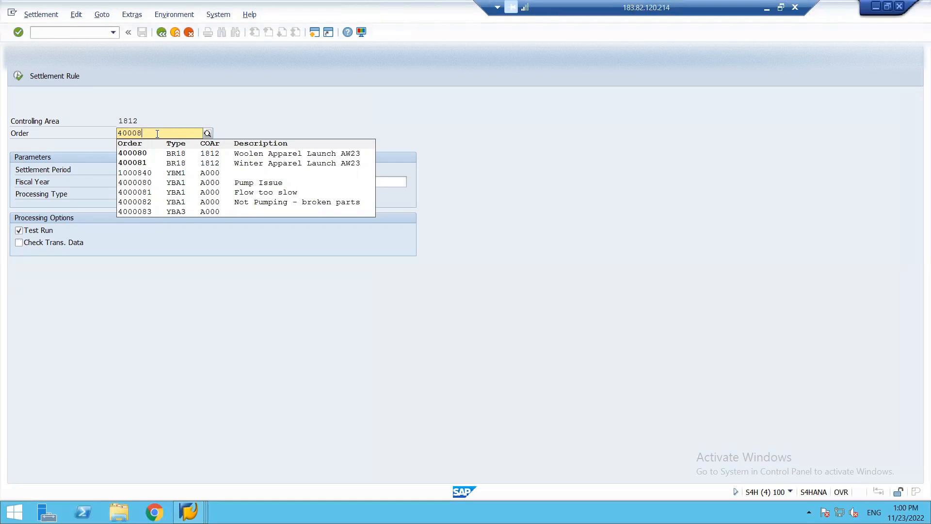
text(1)
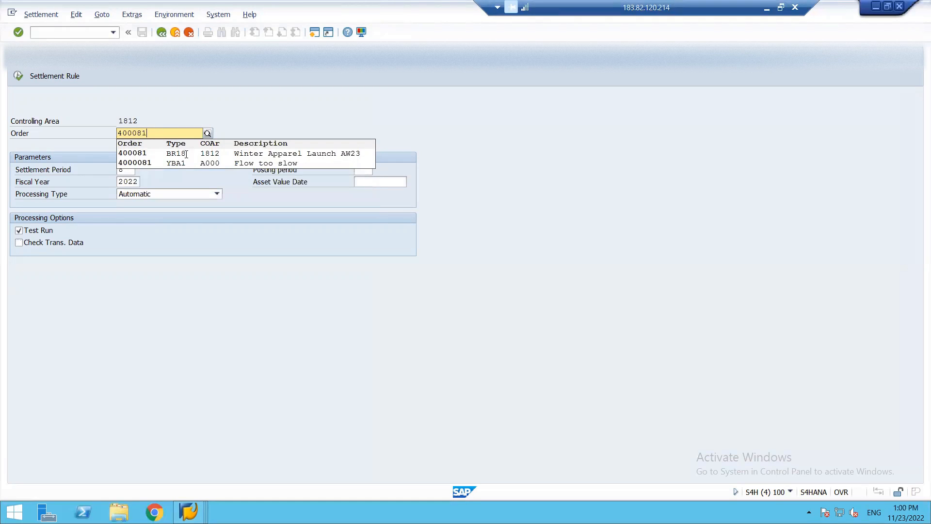
click(187, 154)
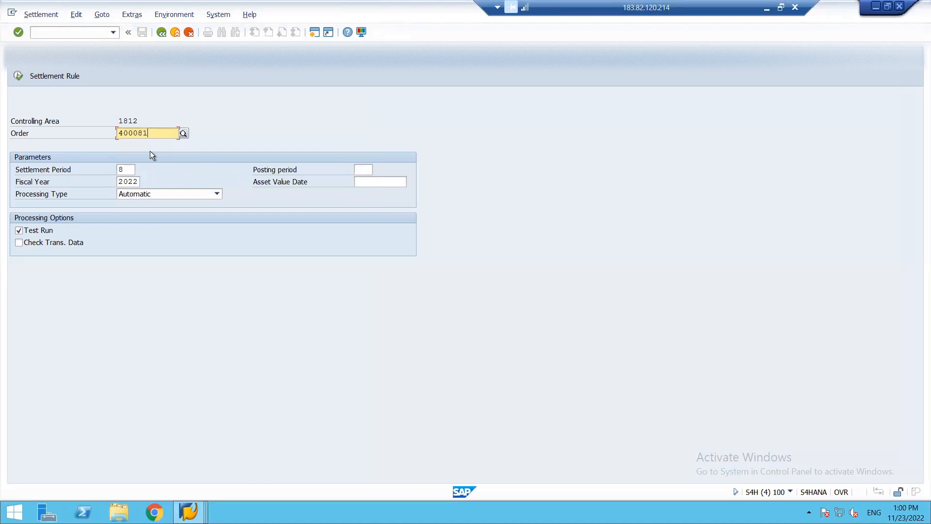
click(55, 75)
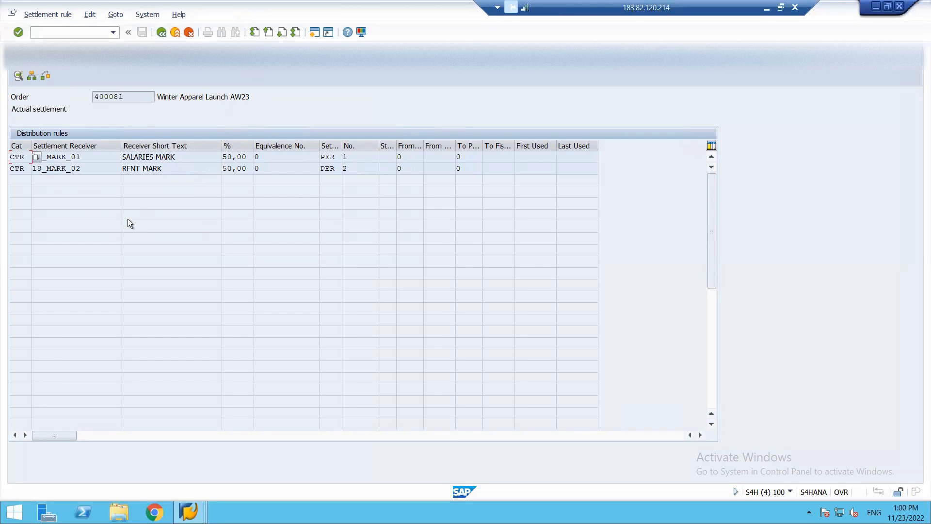
key(F3)
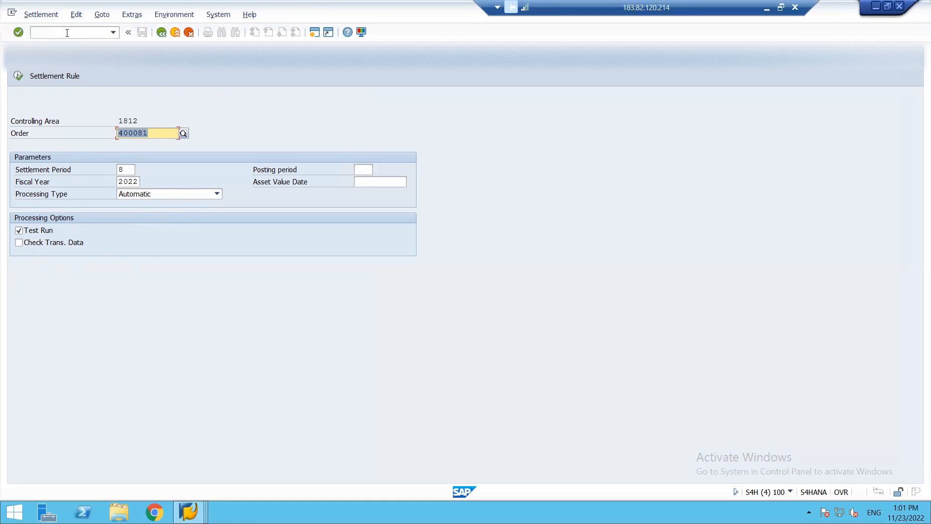
click(67, 33)
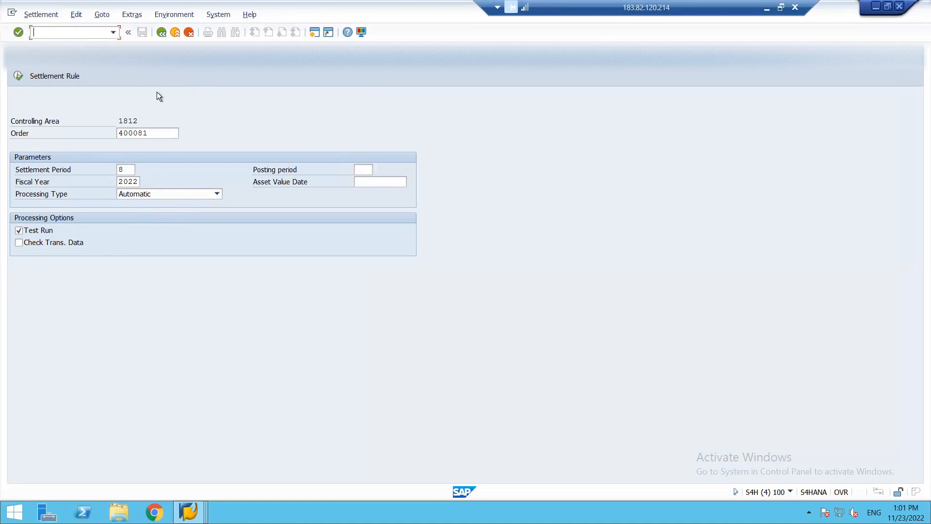
click(162, 33)
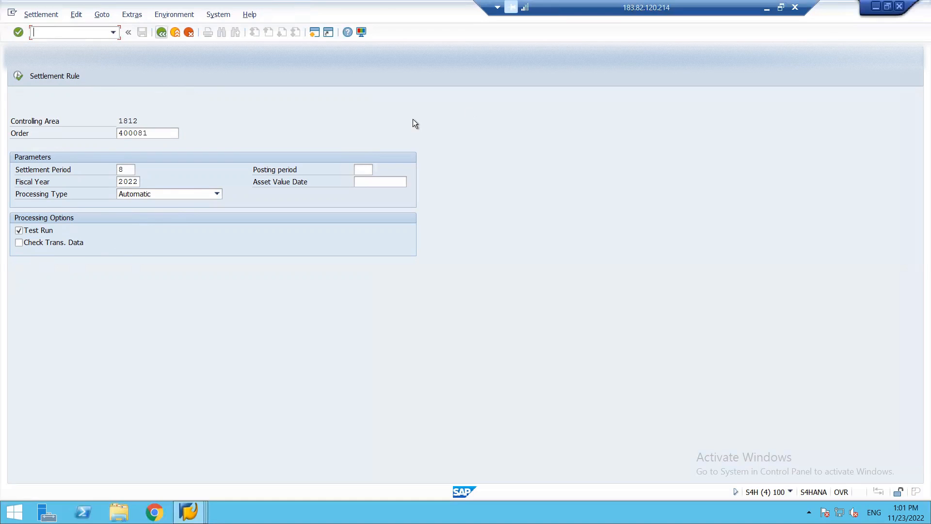